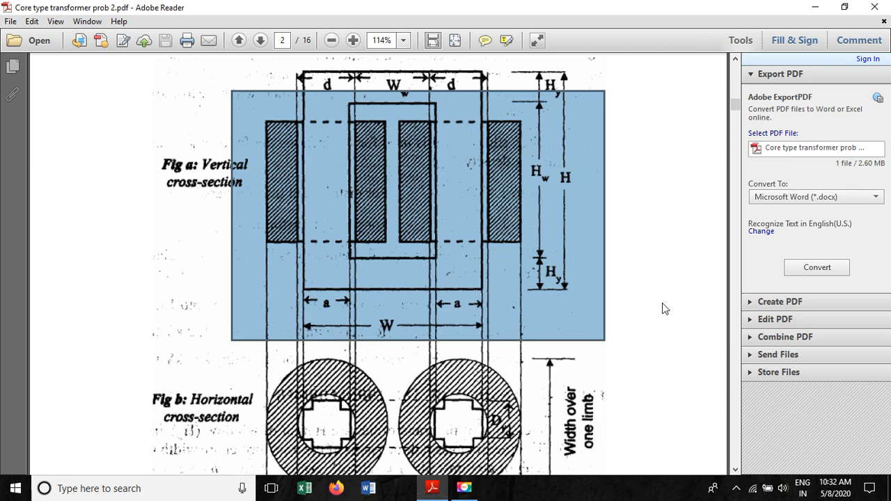
- Review the problem statement, stamping calculations and rough sketches of the transformer core in the PDF
left_click(612, 312)
scroll(359, 310, "up", 10)
scroll(359, 310, "up", 15)
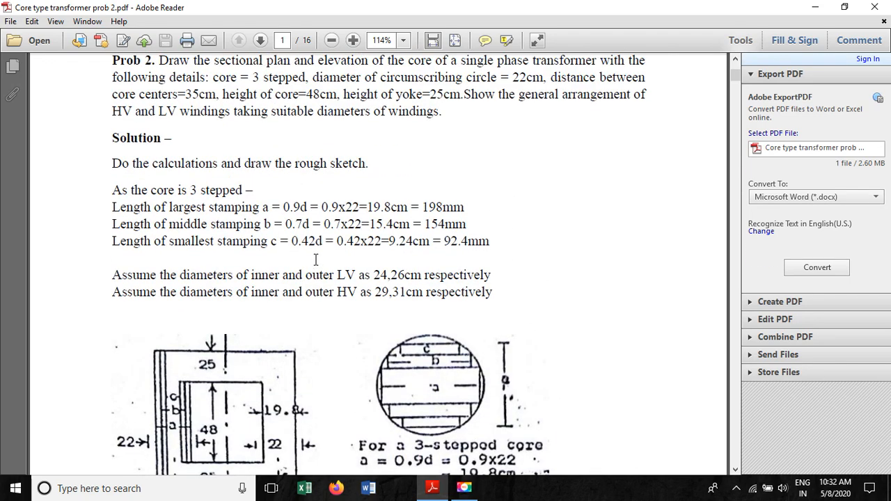
scroll(316, 262, "up", 5)
scroll(277, 268, "down", 8)
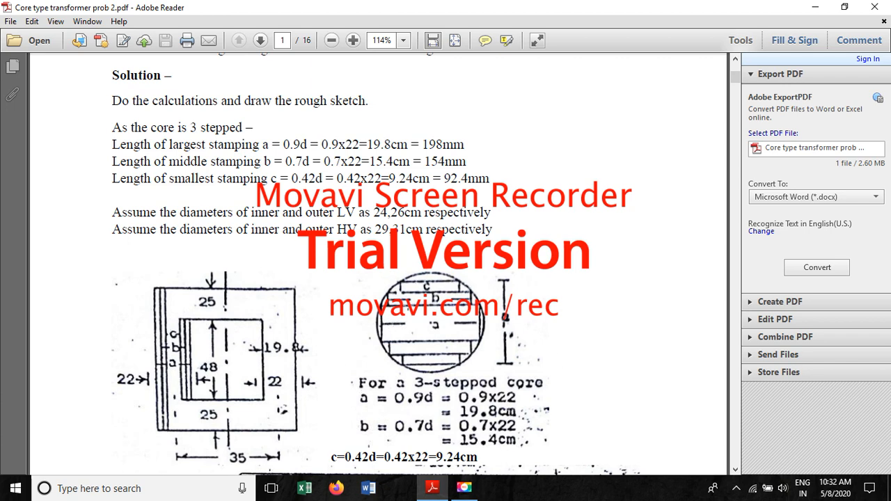
left_click(410, 304)
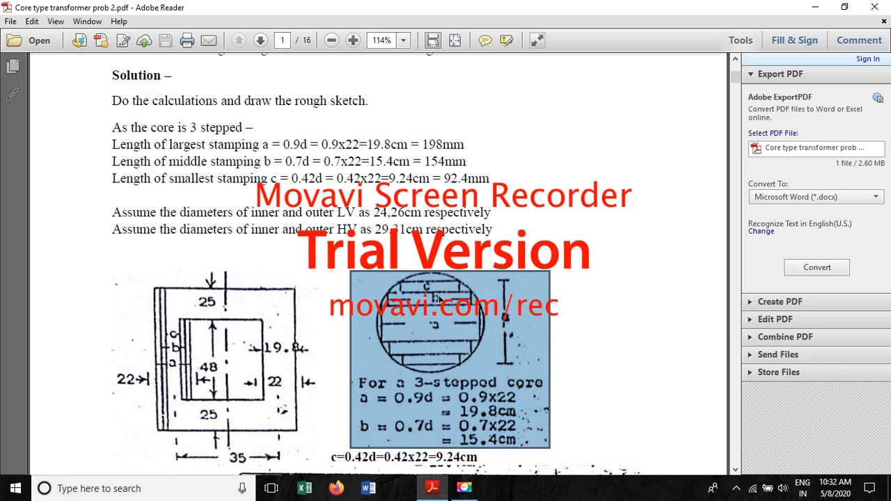
scroll(429, 331, "down", 3)
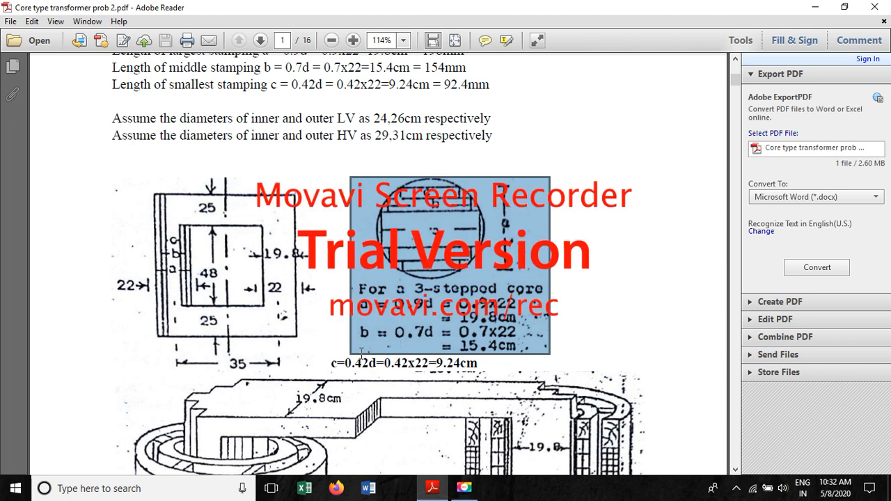
scroll(359, 357, "down", 2)
left_click_drag(332, 301, 506, 298)
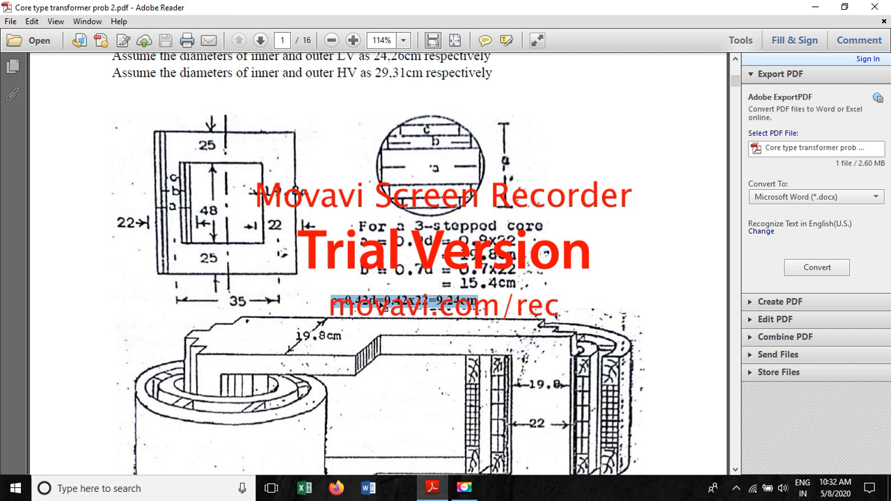
left_click(519, 218)
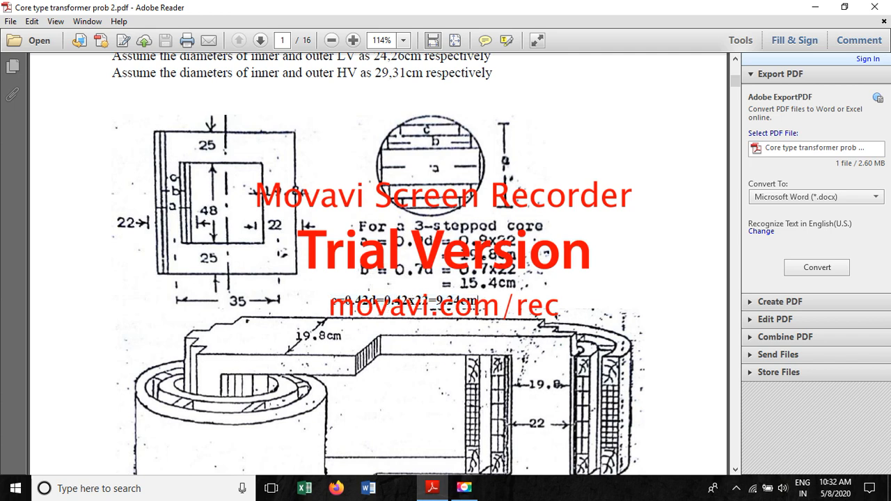
scroll(390, 209, "up", 5)
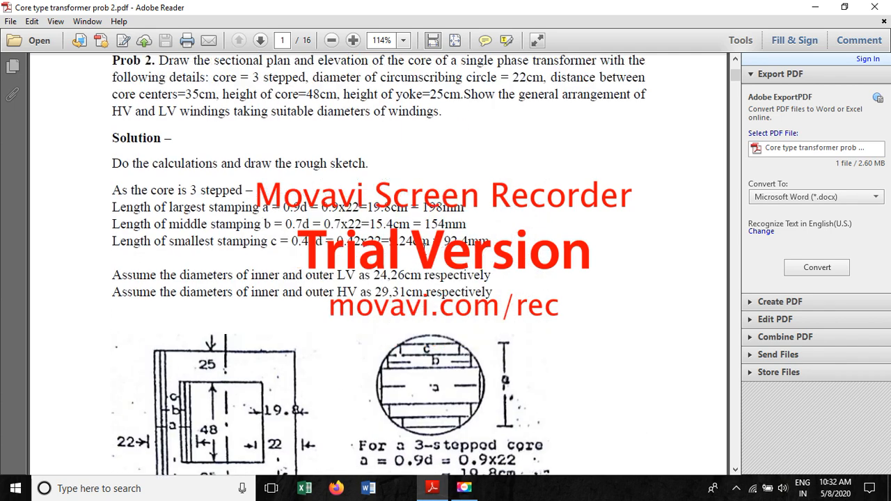
- Select the calculated stamping lengths 19.8cm, 198mm, 154mm and 92.4mm in the solution text to point them out
left_click_drag(373, 206, 409, 207)
left_click(369, 207)
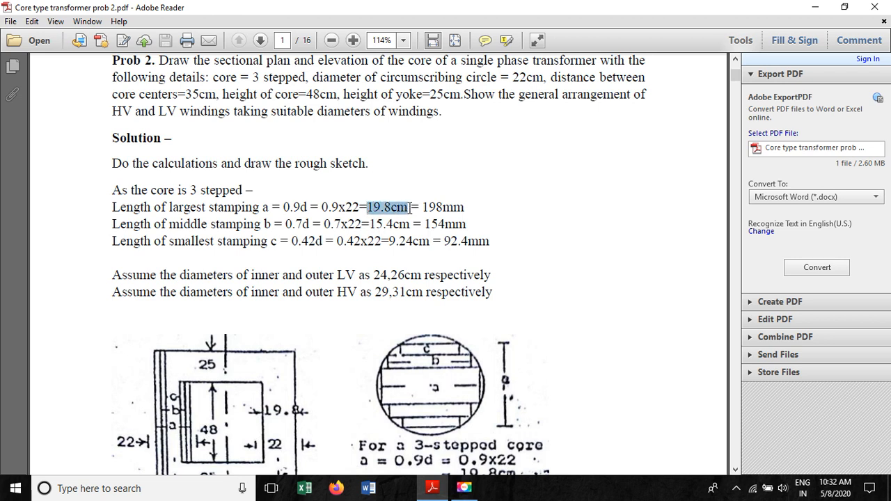
left_click_drag(422, 206, 483, 205)
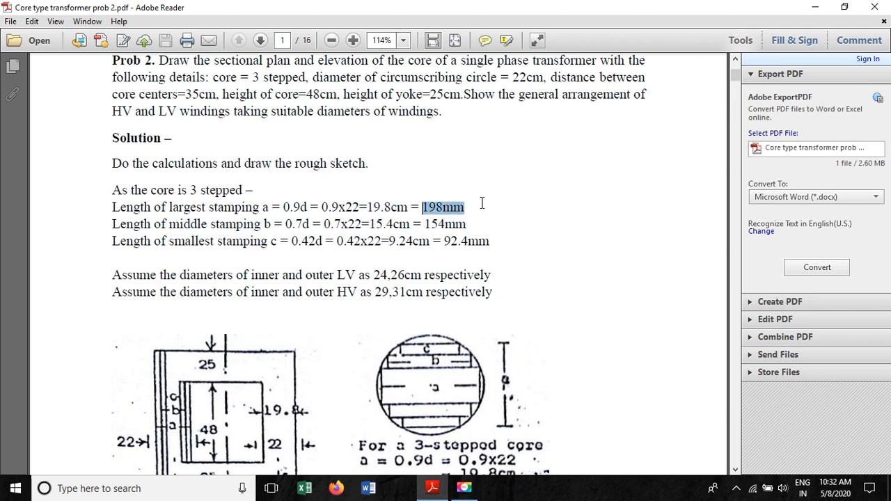
left_click_drag(375, 224, 473, 224)
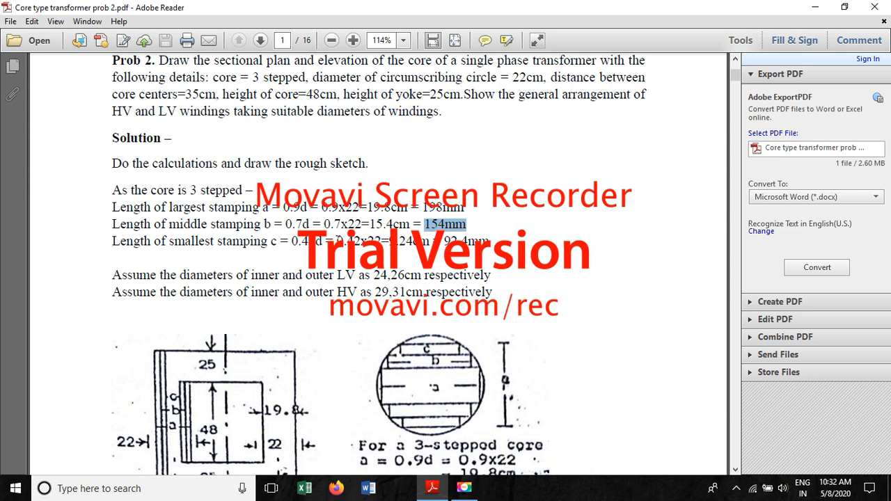
left_click_drag(336, 241, 492, 241)
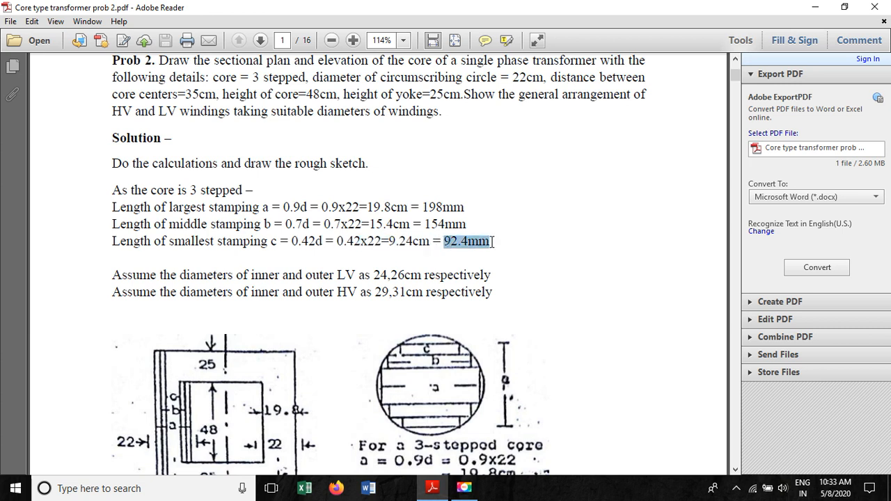
left_click(519, 267)
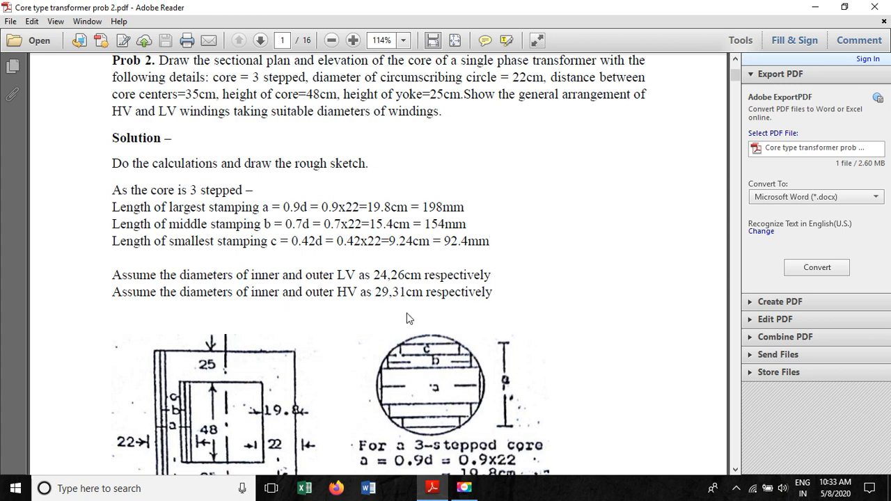
- Scroll through the following pages to examine the cutaway view and the plan drawing of the core
scroll(389, 345, "down", 1)
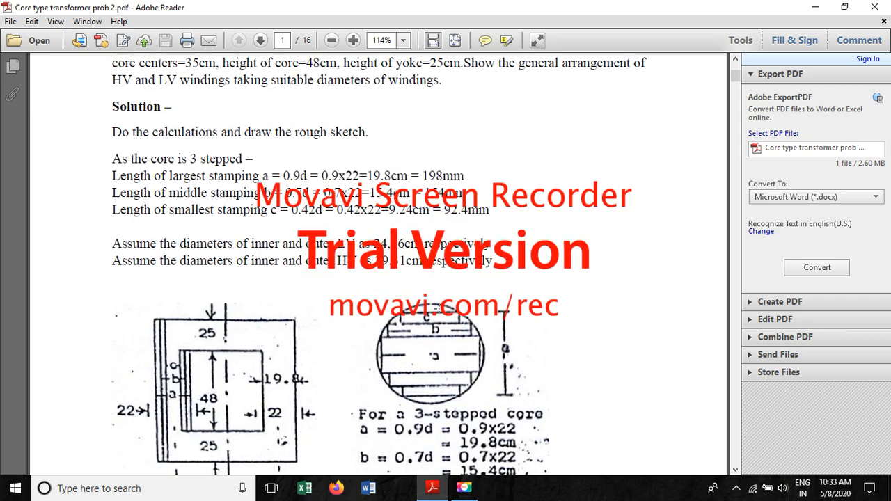
scroll(490, 84, "down", 4)
scroll(396, 273, "down", 2)
scroll(401, 285, "up", 2)
scroll(425, 352, "down", 3)
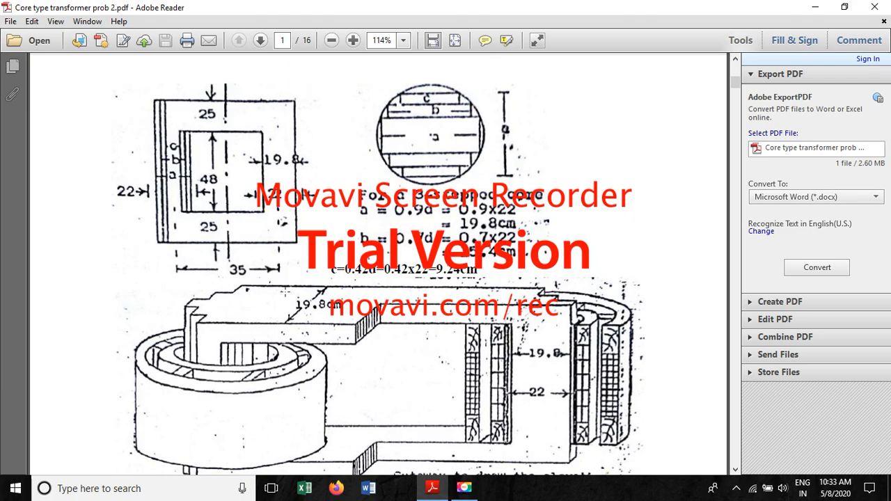
scroll(485, 236, "down", 20)
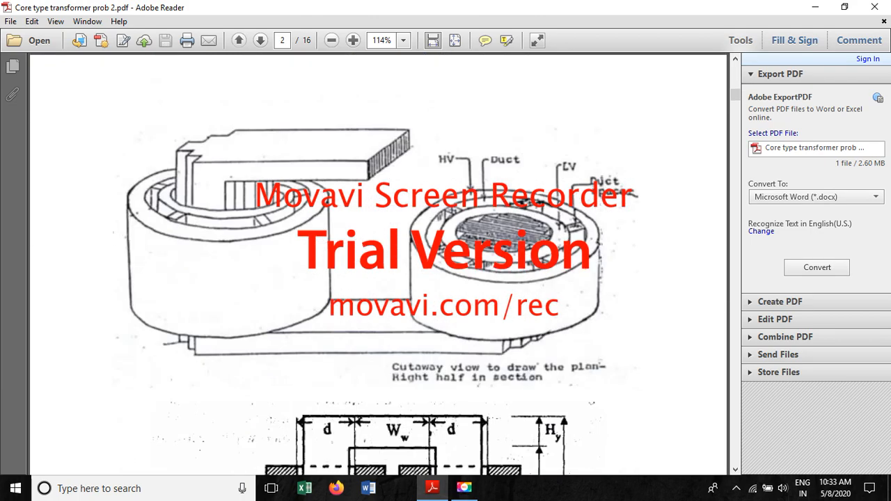
scroll(485, 236, "down", 20)
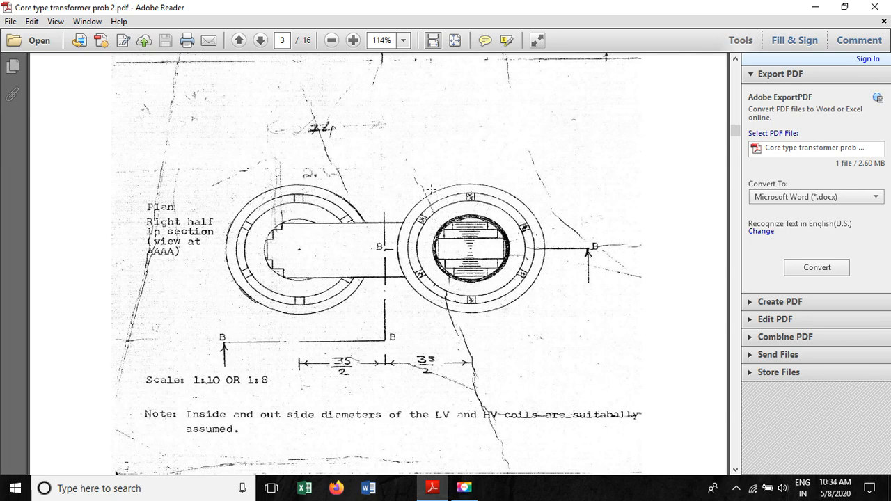
mouse_move(399, 182)
left_mouse_down()
mouse_move(531, 308)
mouse_move(557, 315)
left_mouse_up()
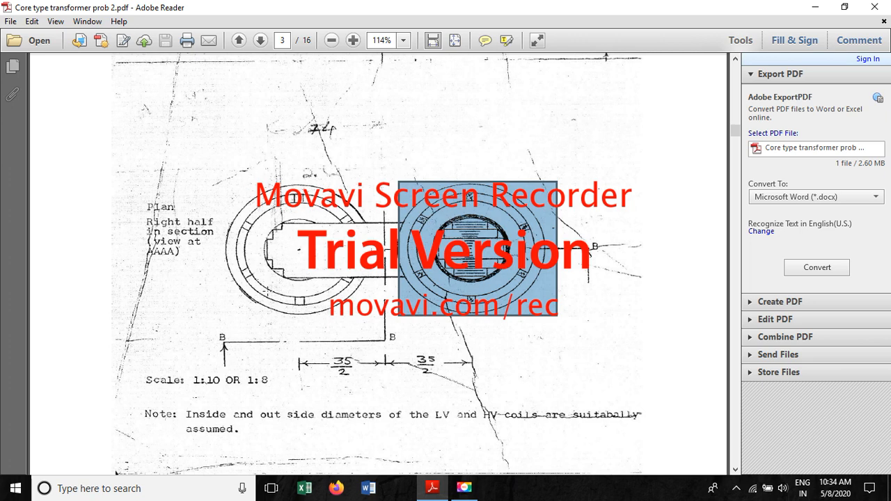
left_click(240, 170)
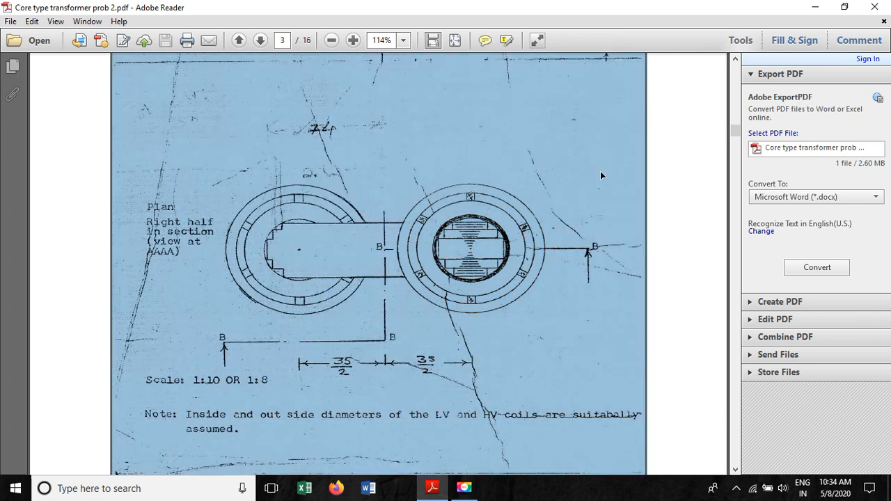
left_click(672, 180)
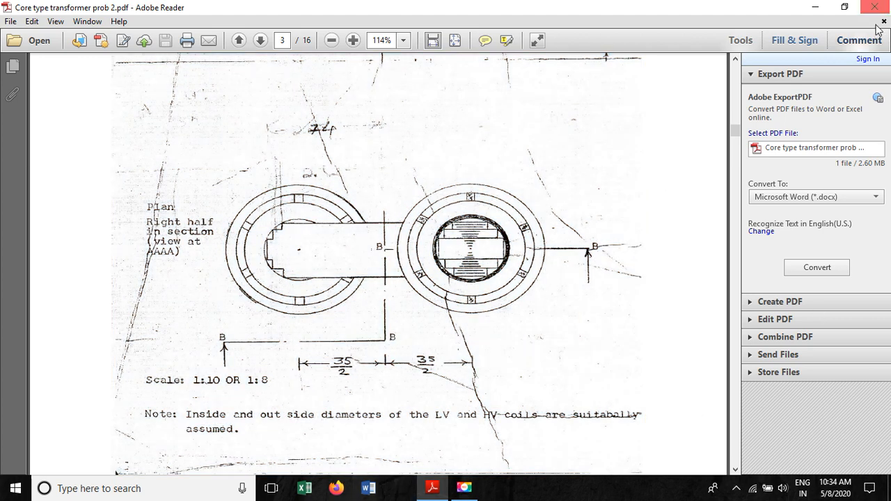
- Minimize the PDF and launch AutoCAD 2010 - English from the Start menu's Autodesk folder
left_click(817, 11)
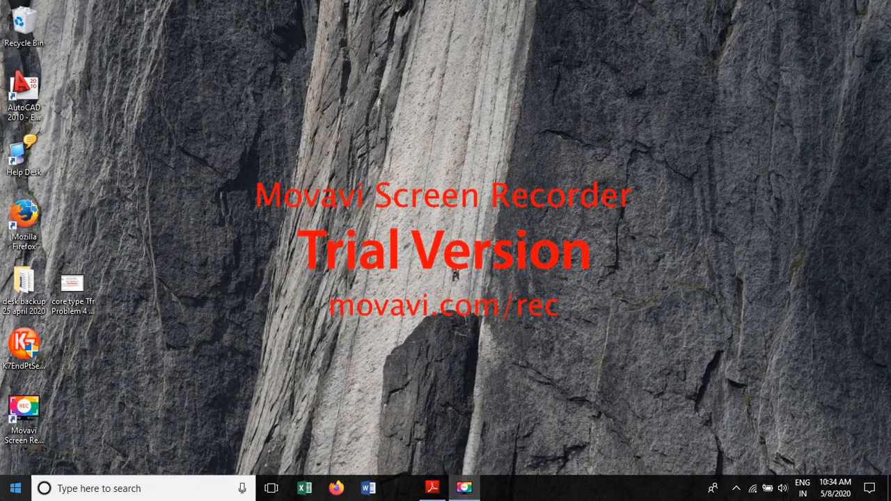
left_click(15, 491)
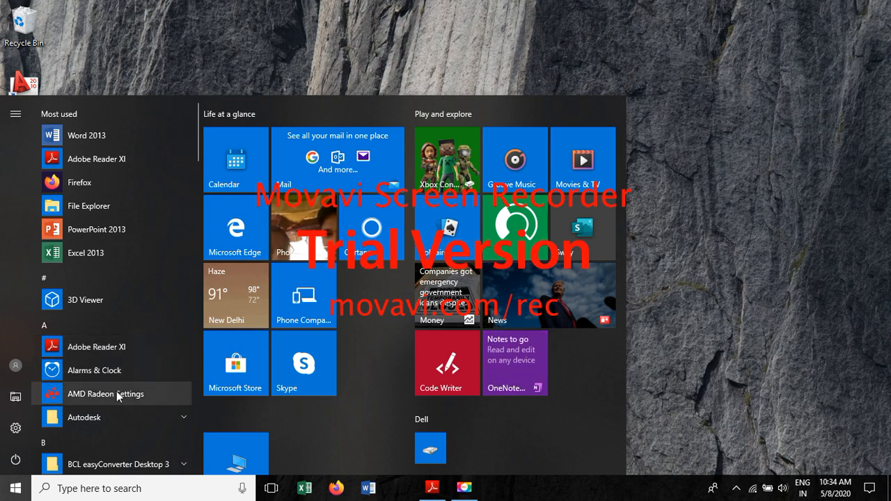
scroll(116, 391, "down", 1)
left_click(162, 361)
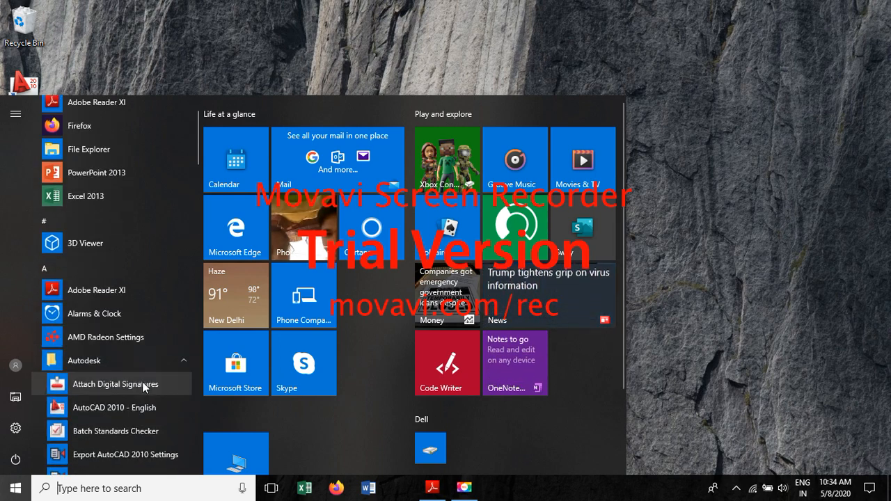
left_click(118, 412)
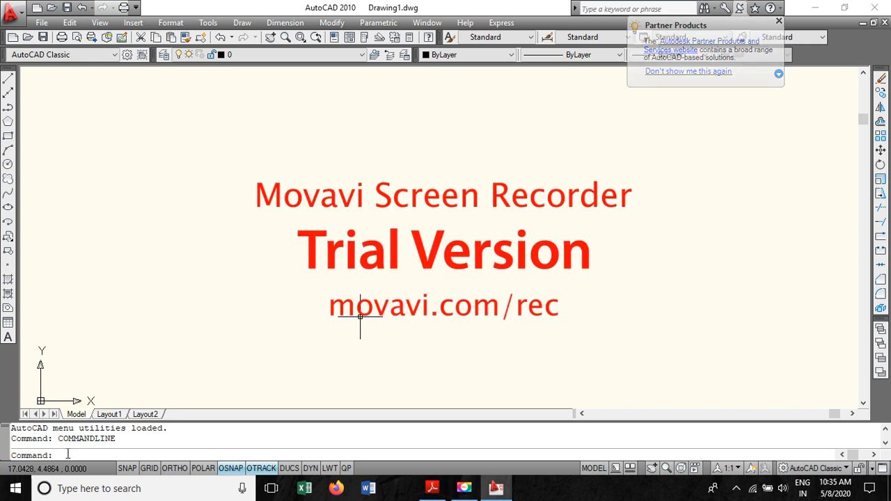
- Configure the drawing units to 0.00 length precision and Millimeters insertion scale
type("un")
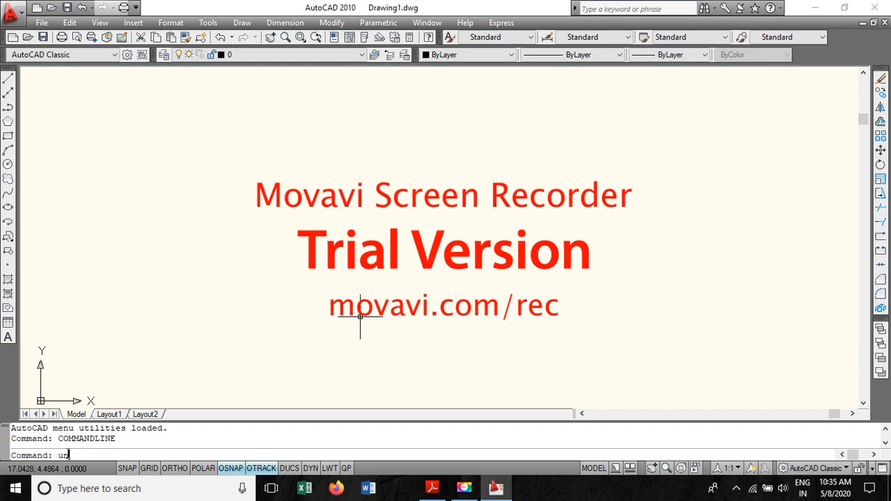
type("its")
key("Return")
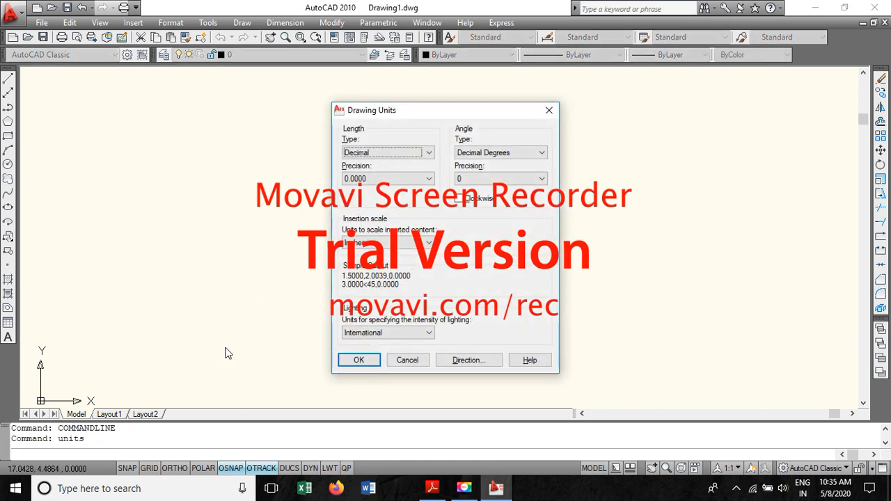
left_click(428, 178)
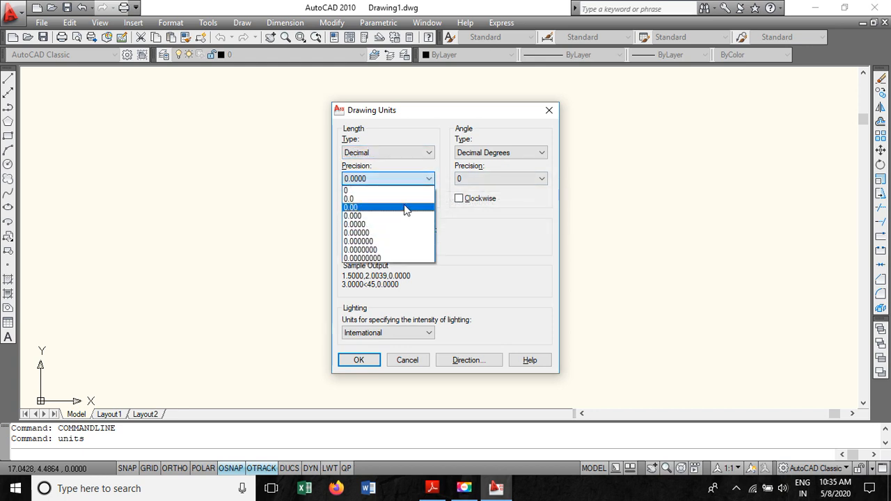
left_click(406, 208)
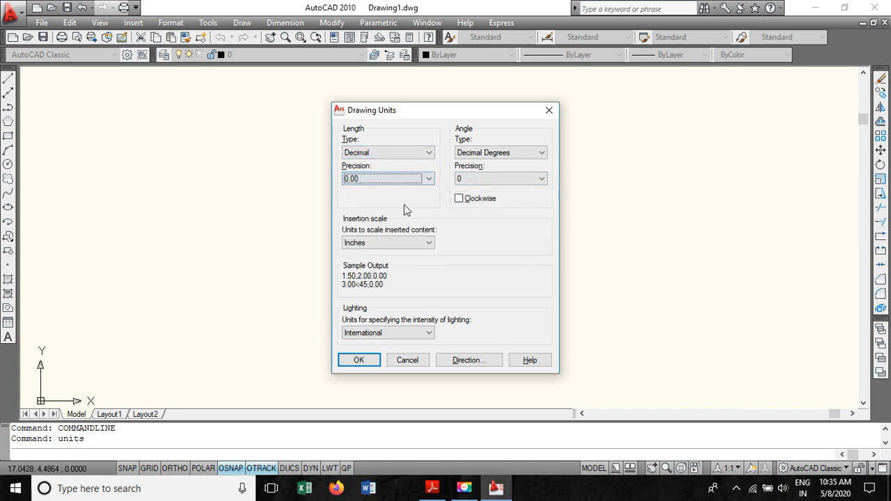
left_click(395, 245)
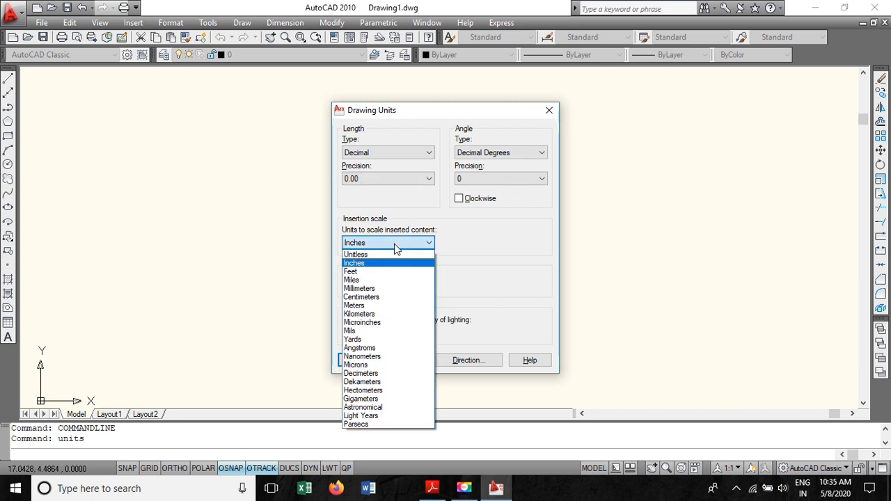
left_click(388, 288)
left_click(360, 365)
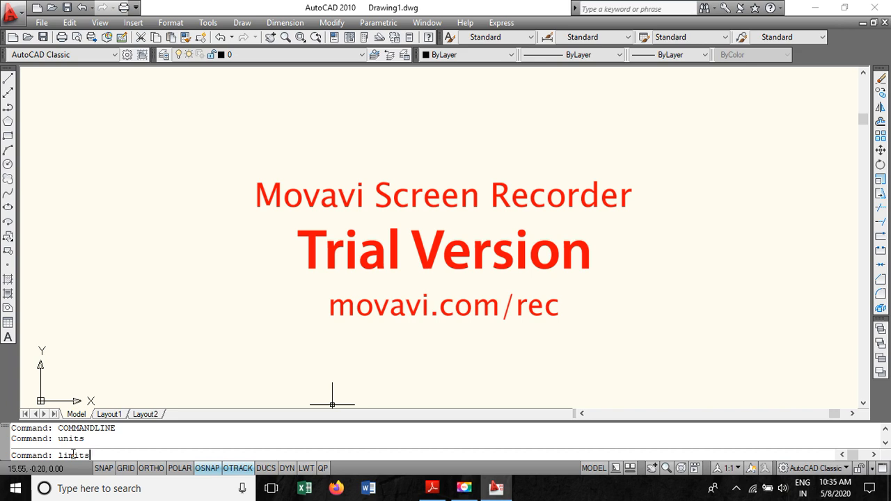
- Set the drawing limits from 0,0 to 297,210 and zoom to show all
key("Return")
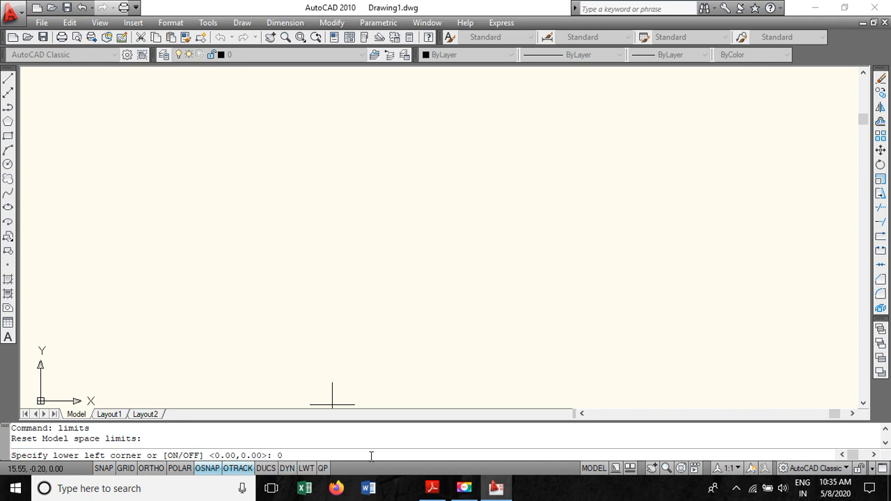
key("Return")
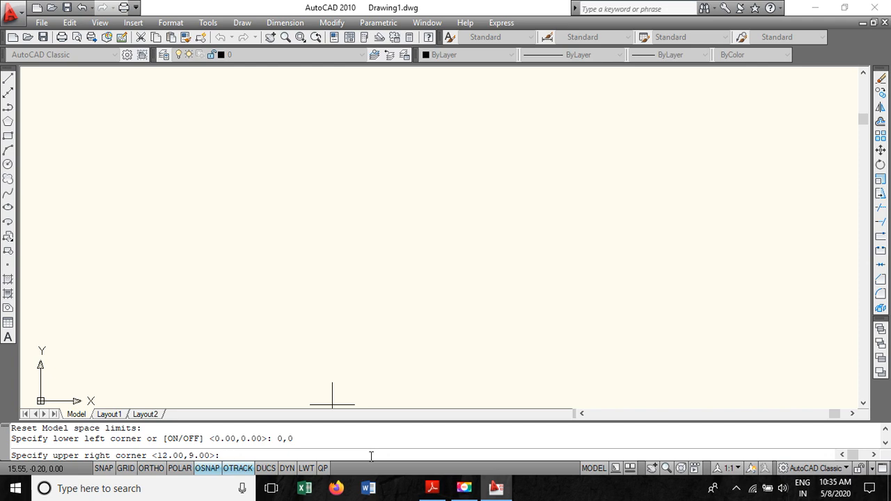
type("297,")
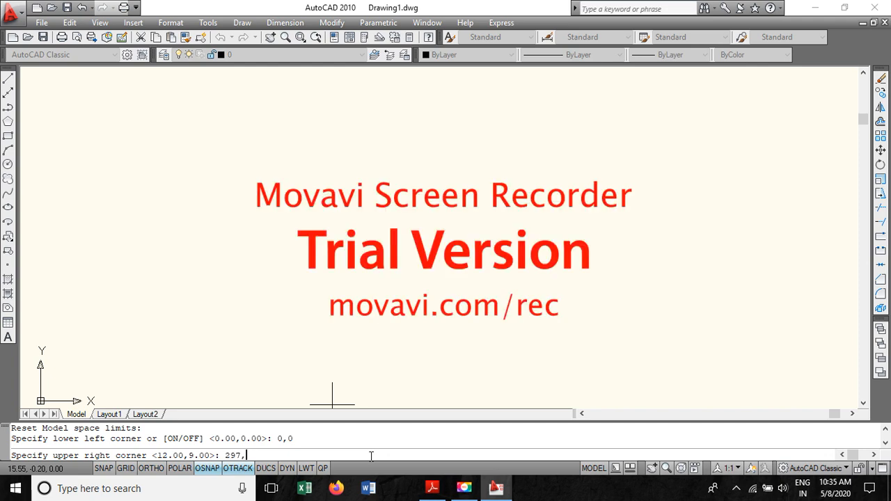
key("Return")
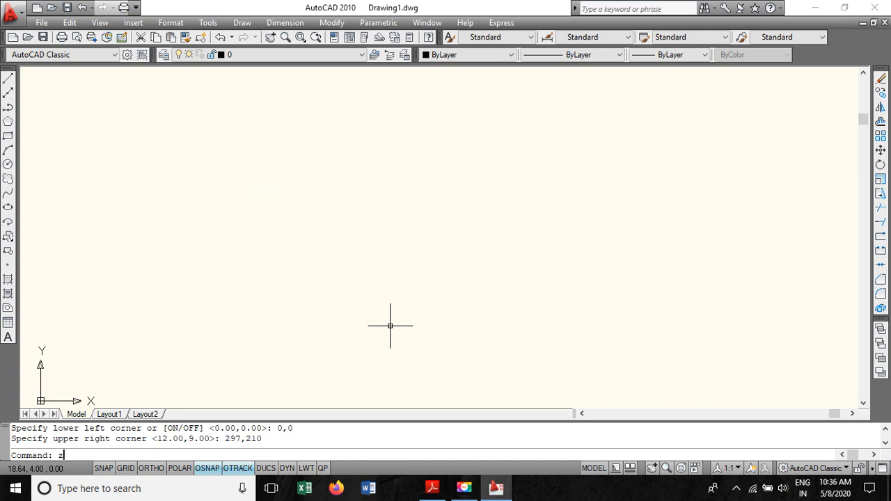
key("Return")
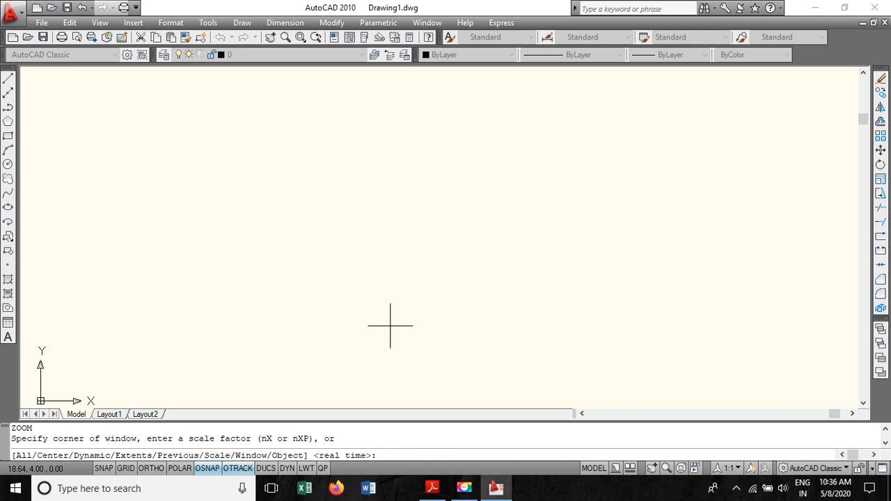
key("Return")
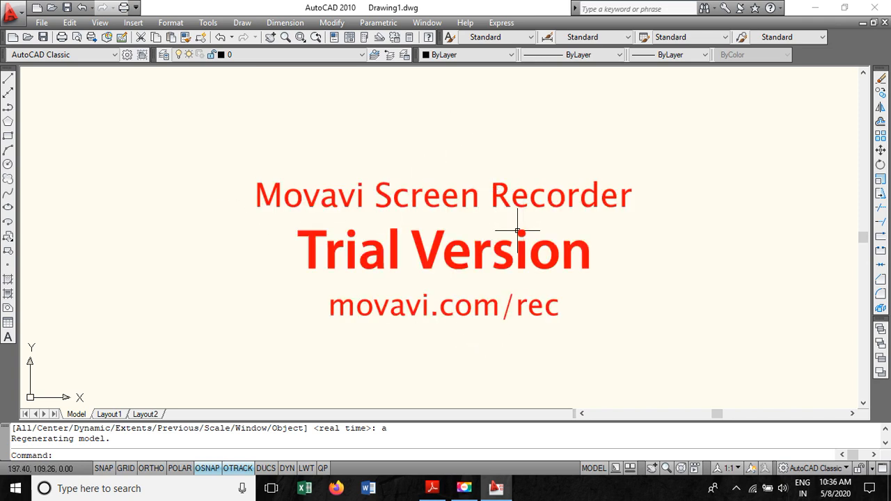
- Switch to the PDF and read the problem statement, highlighting the circumscribing circle diameter of 22 cm
left_click(432, 487)
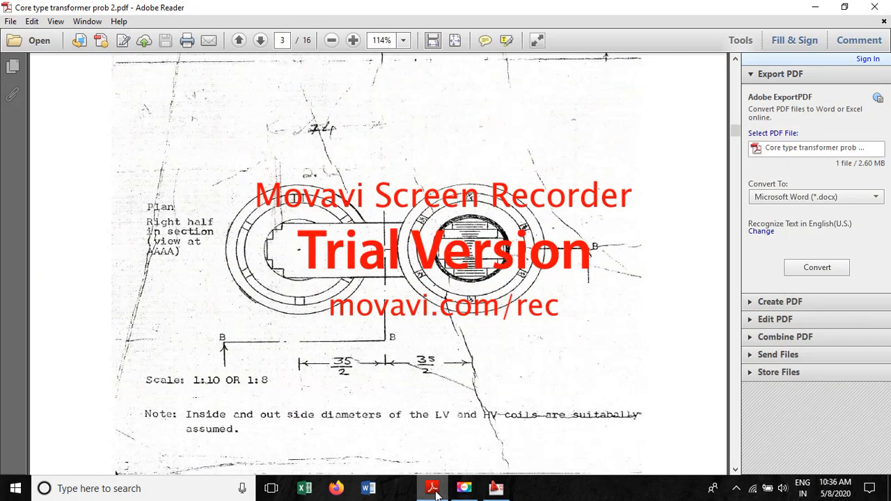
scroll(378, 265, "up", 15)
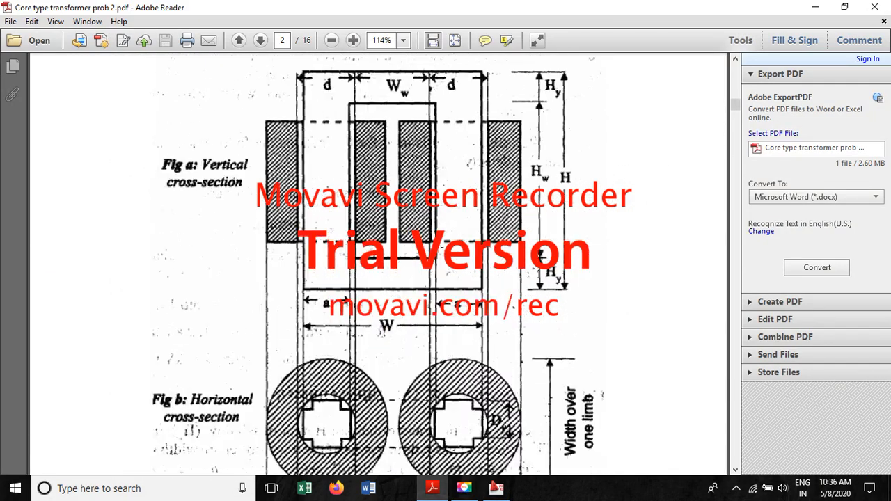
scroll(410, 206, "up", 15)
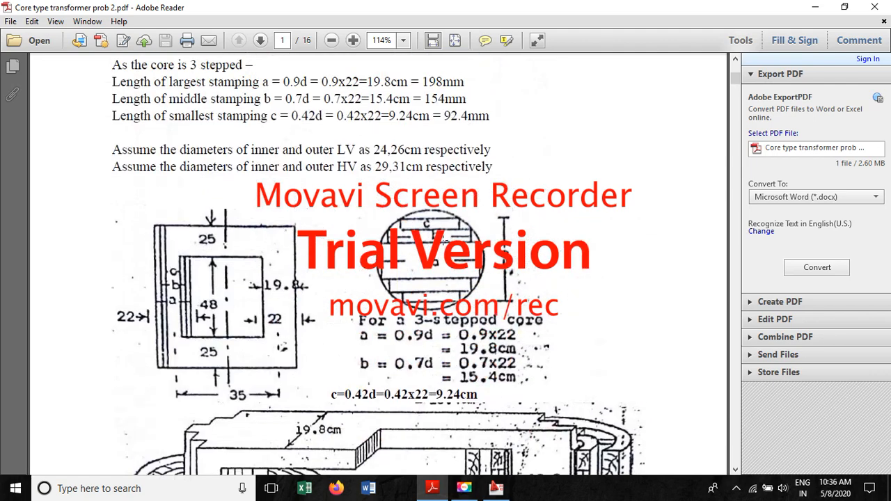
scroll(411, 206, "up", 7)
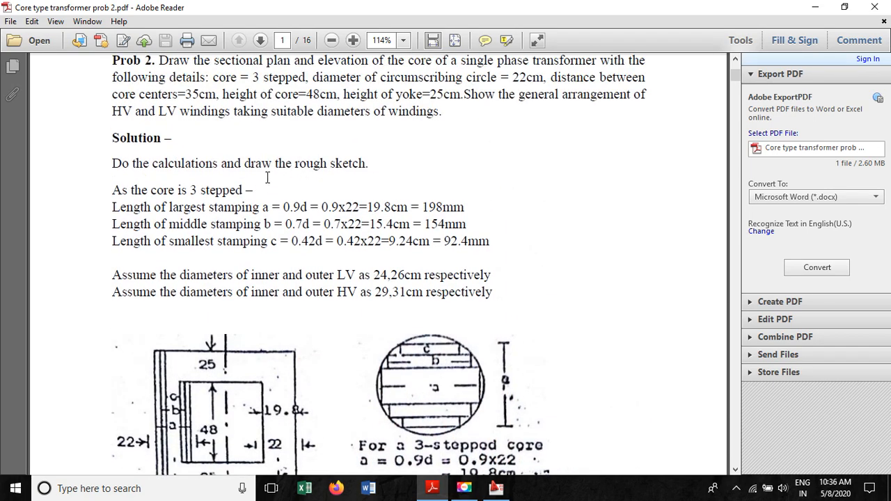
scroll(270, 176, "up", 2)
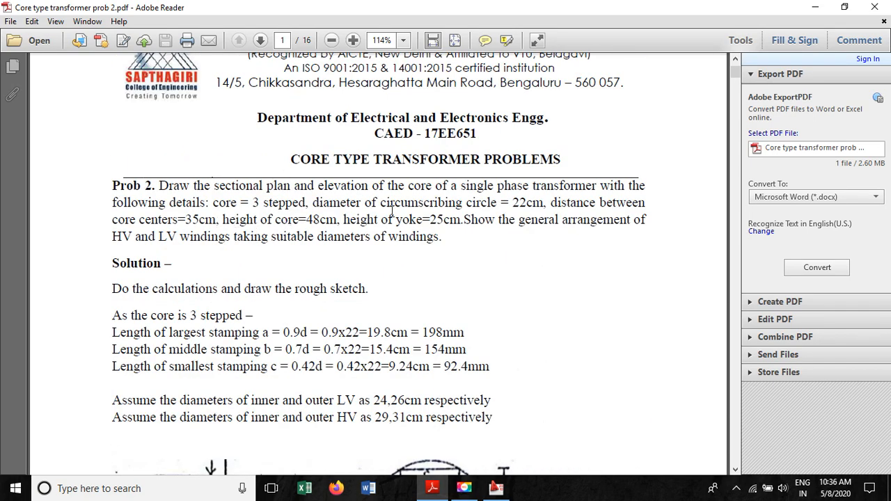
left_click_drag(314, 203, 543, 203)
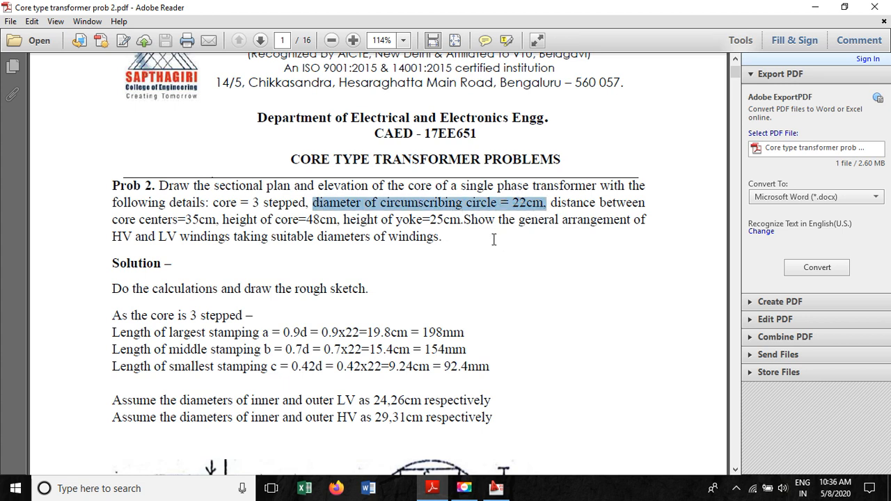
left_click(507, 264)
left_click_drag(543, 207, 317, 207)
key("Right")
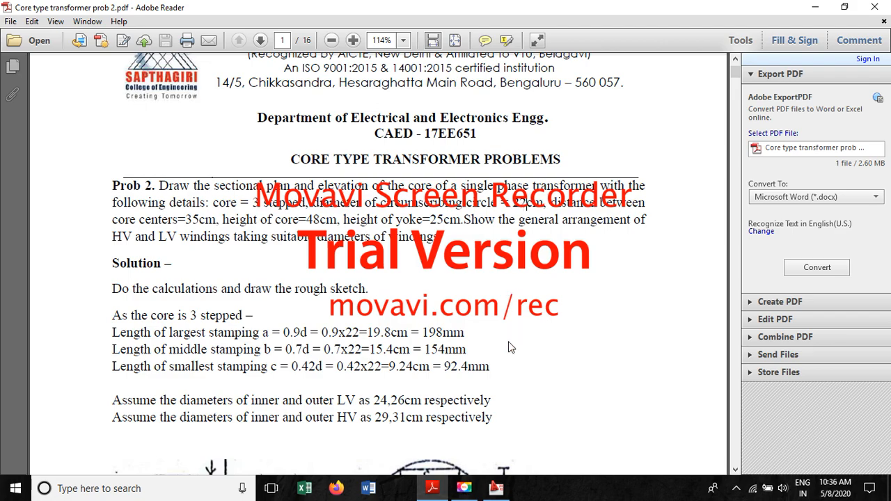
- Scroll to the instruction for drawing the 220 mm circumscribing circle and return to the drawing
scroll(436, 348, "down", 5)
scroll(443, 349, "down", 20)
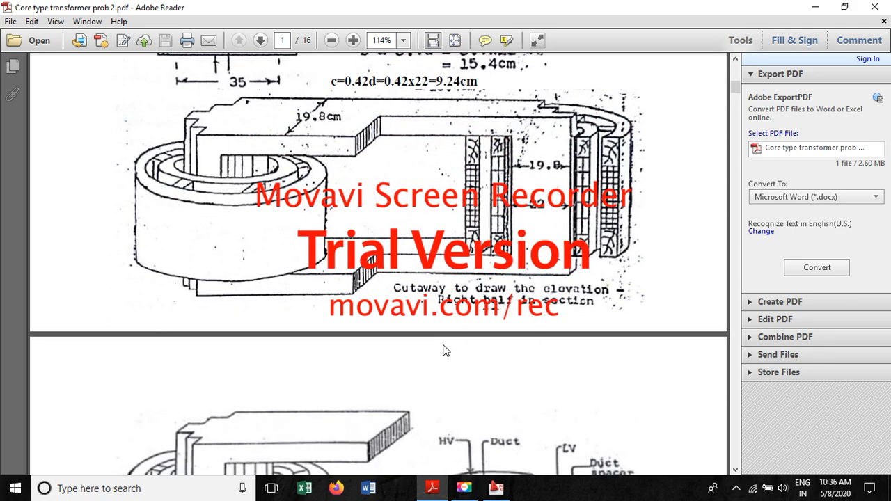
scroll(475, 349, "down", 20)
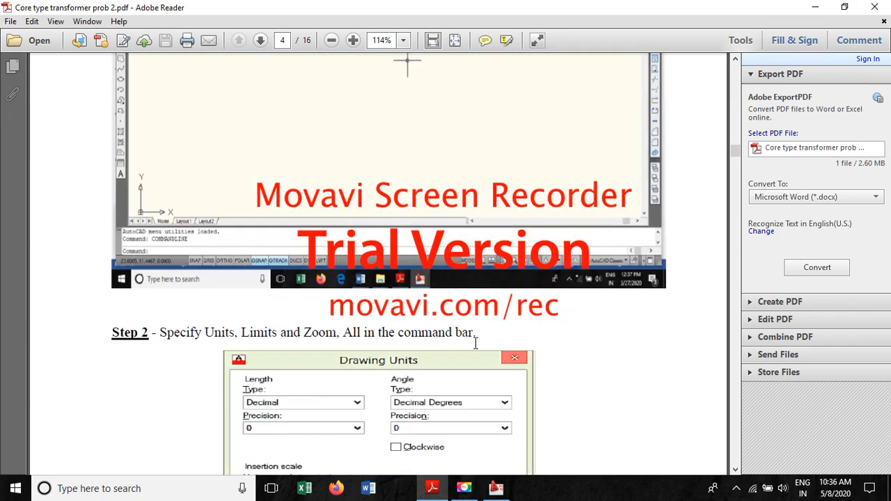
scroll(522, 342, "down", 8)
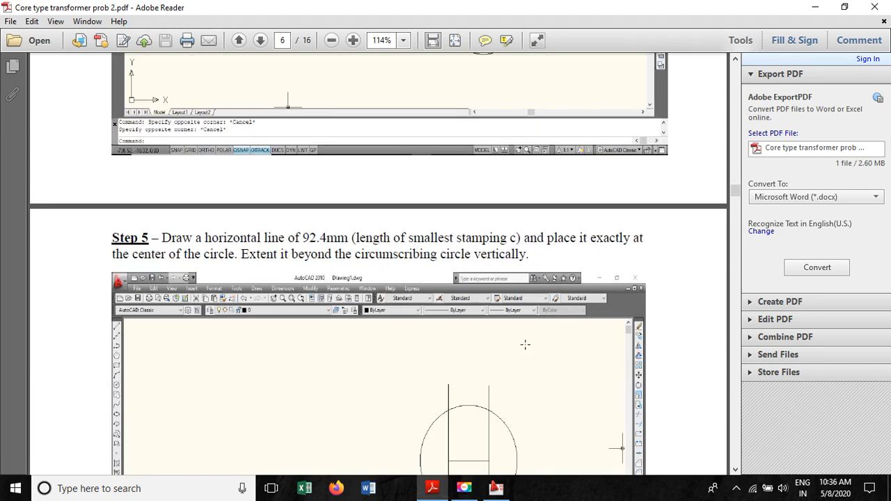
scroll(523, 342, "up", 6)
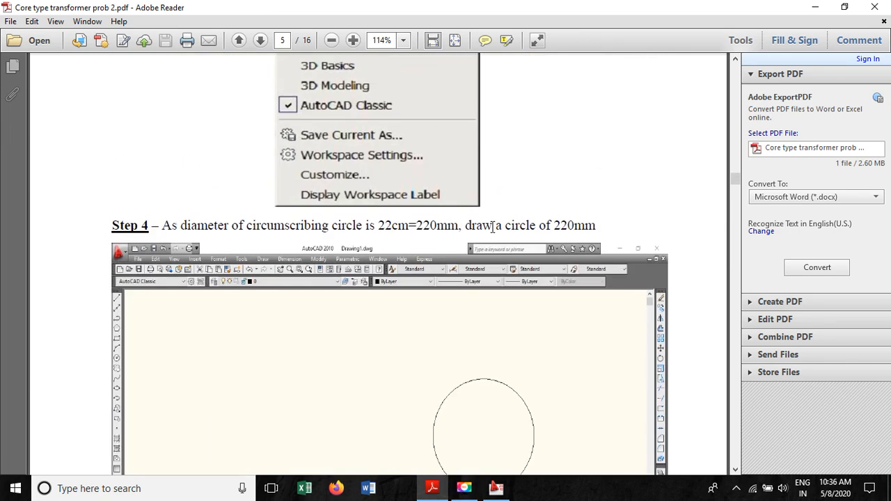
left_click(814, 7)
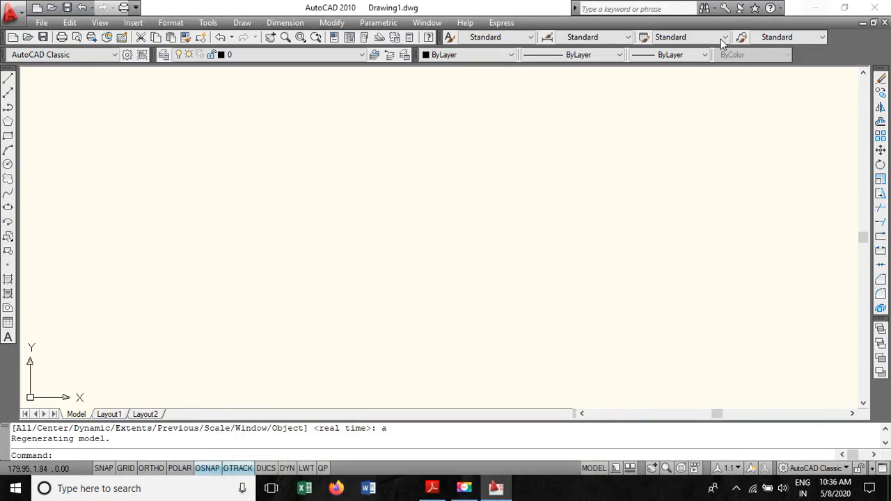
- Draw the circumscribing circle with a diameter of 220 mm
left_click(8, 165)
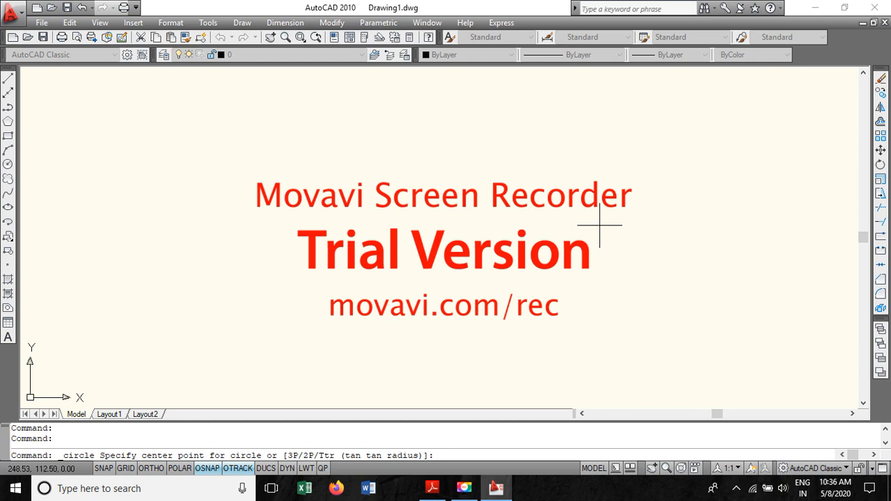
left_click(603, 225)
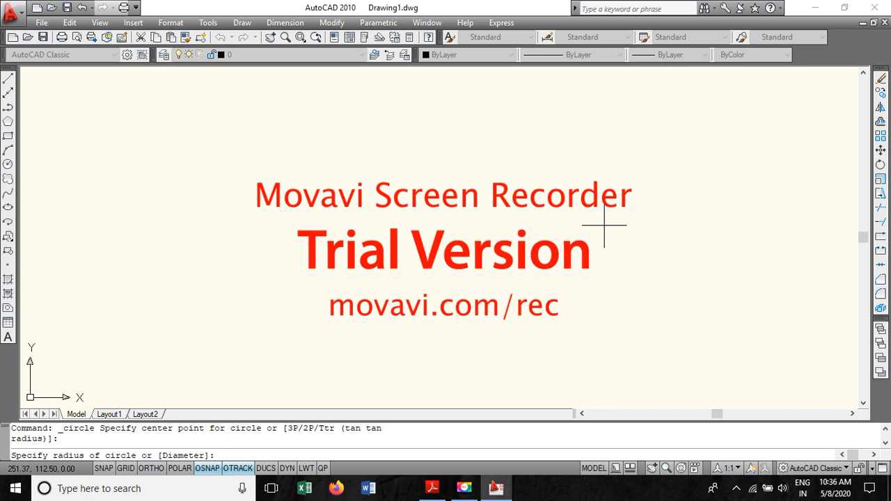
type("d")
key("Return")
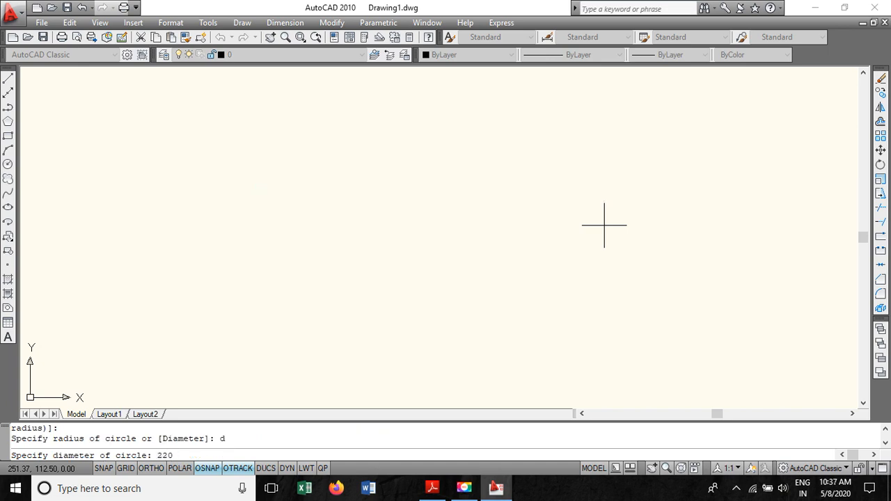
type("220")
key("Return")
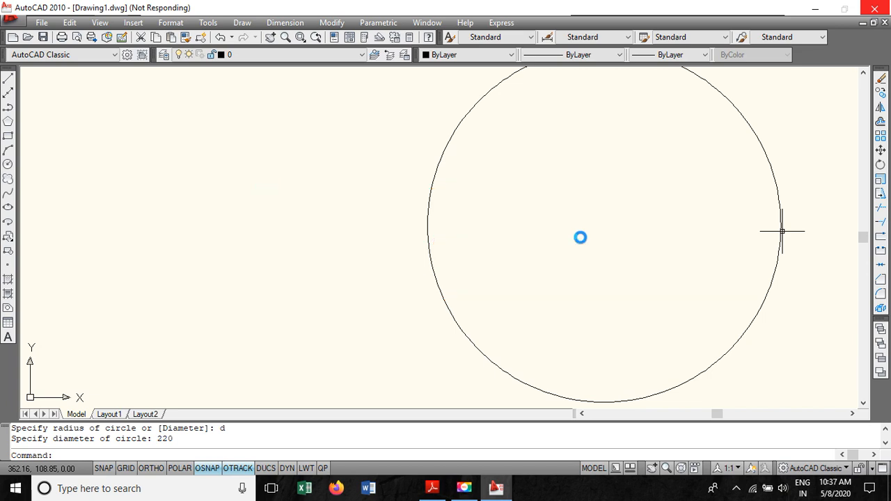
mouse_move(498, 491)
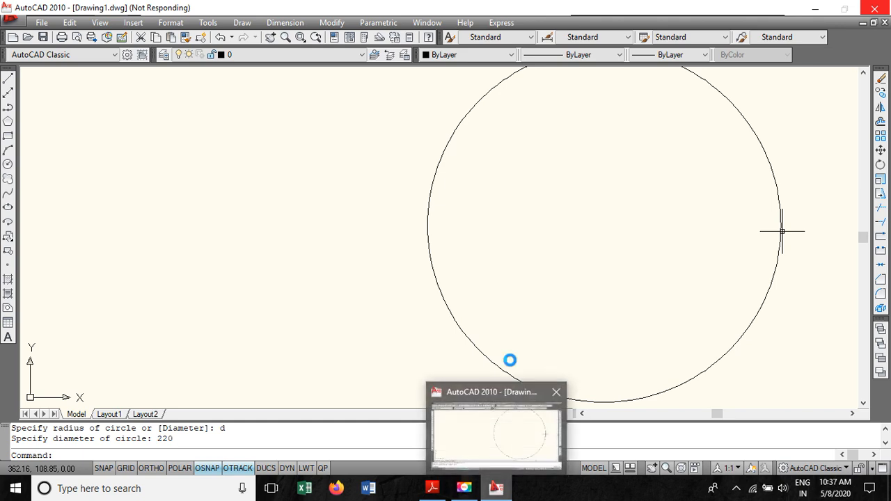
scroll(570, 223, "up", 3)
scroll(569, 223, "down", 8)
scroll(569, 223, "up", 3)
scroll(570, 224, "up", 2)
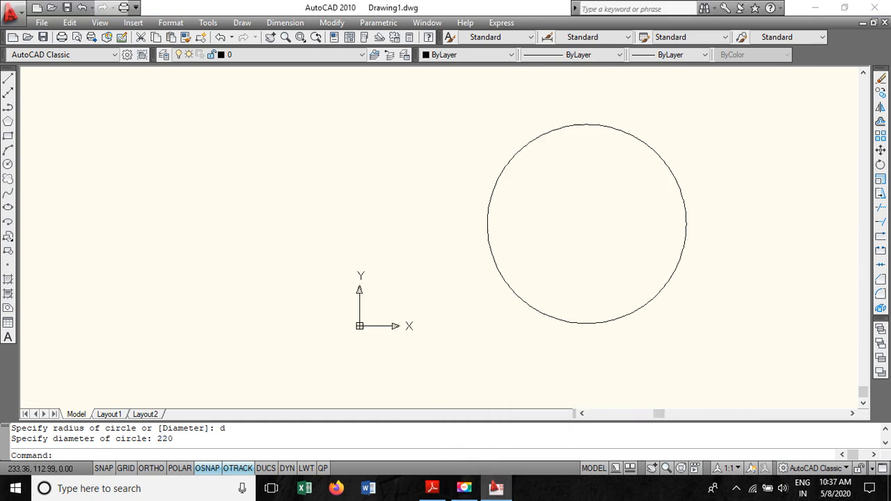
scroll(570, 223, "down", 4)
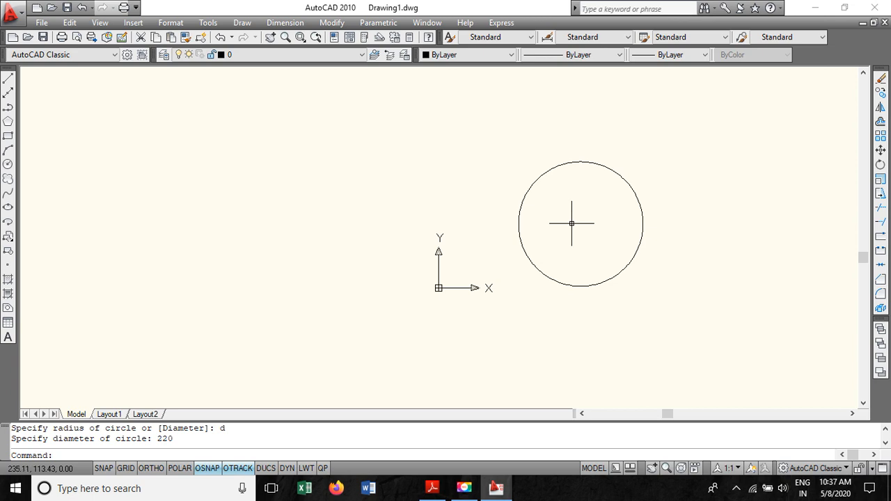
key("Escape")
left_click(271, 40)
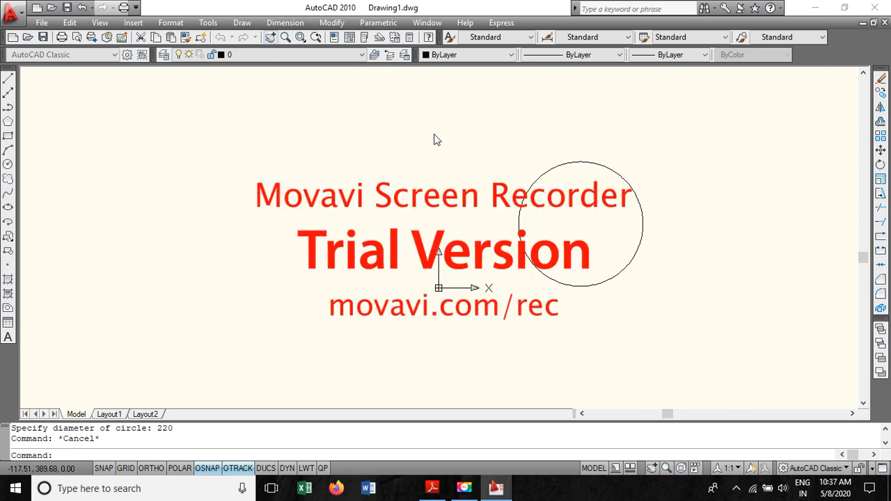
left_click_drag(580, 235, 713, 288)
key("Escape")
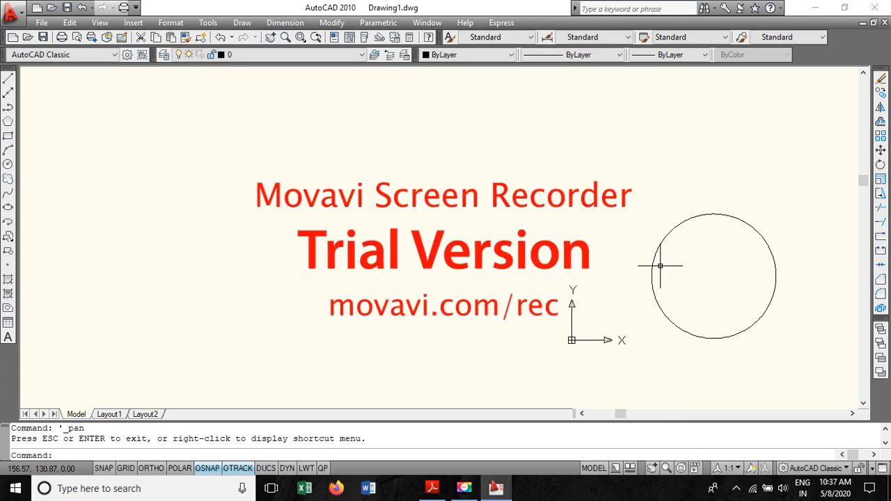
left_click(270, 37)
mouse_move(730, 278)
left_mouse_down()
mouse_move(322, 252)
mouse_move(318, 278)
left_mouse_up()
key("Return")
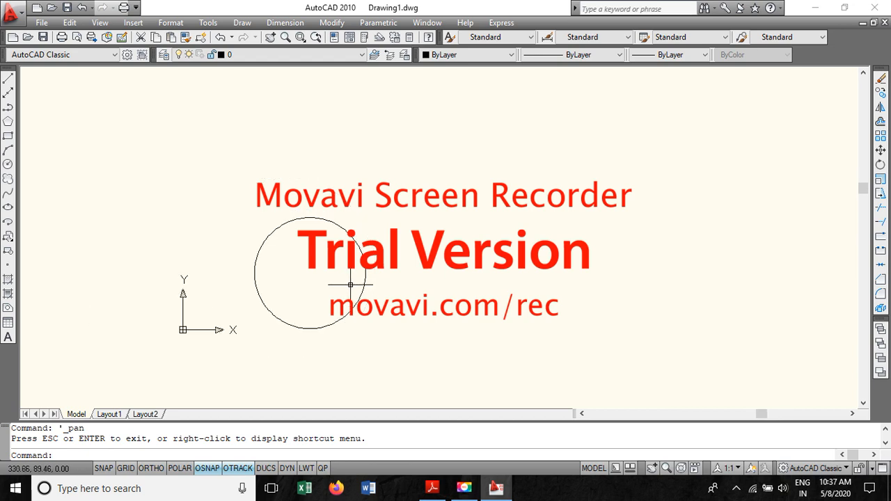
scroll(347, 284, "up", 1)
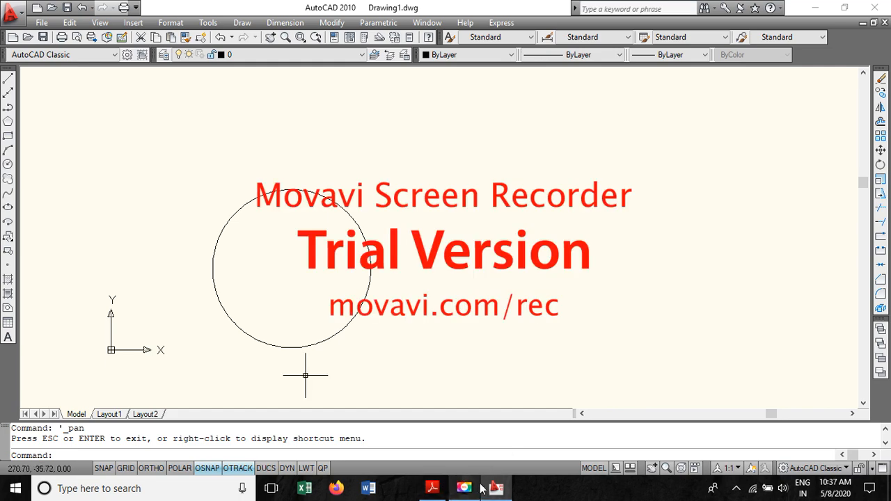
- Check the PDF instruction for drawing the 92.4 mm smallest-stamping line, then return to the drawing
left_click(432, 489)
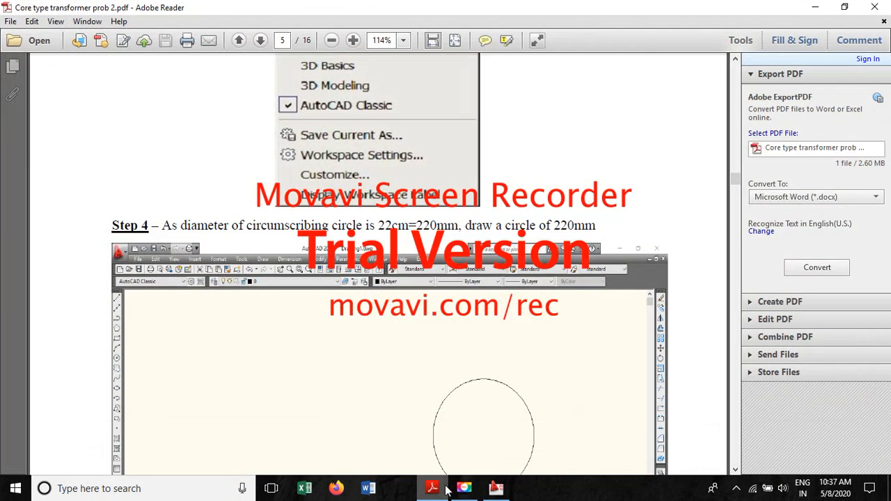
left_click_drag(737, 182, 737, 197)
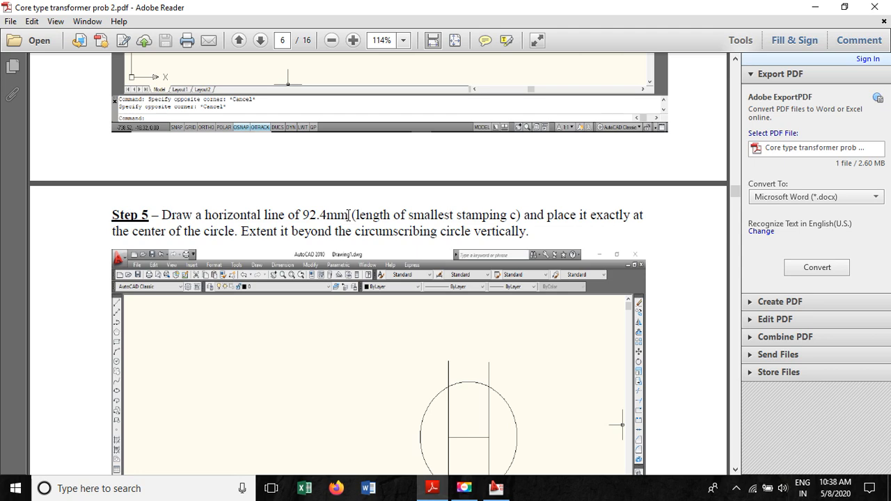
left_click(814, 7)
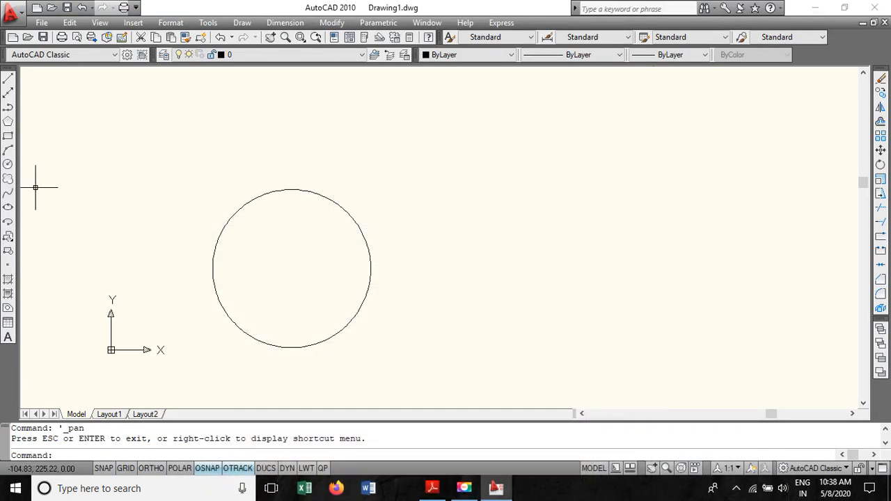
- Turn on Ortho and draw a horizontal line 92.4 mm long beside the circle
key("F8")
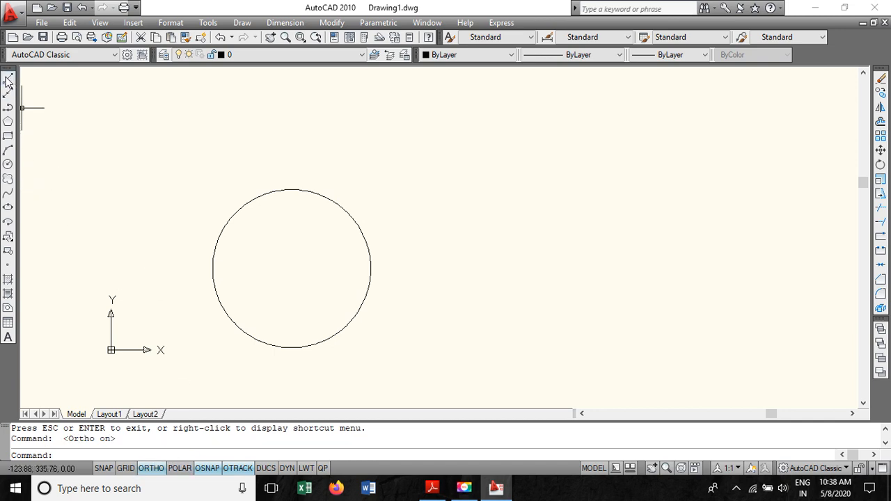
left_click(8, 81)
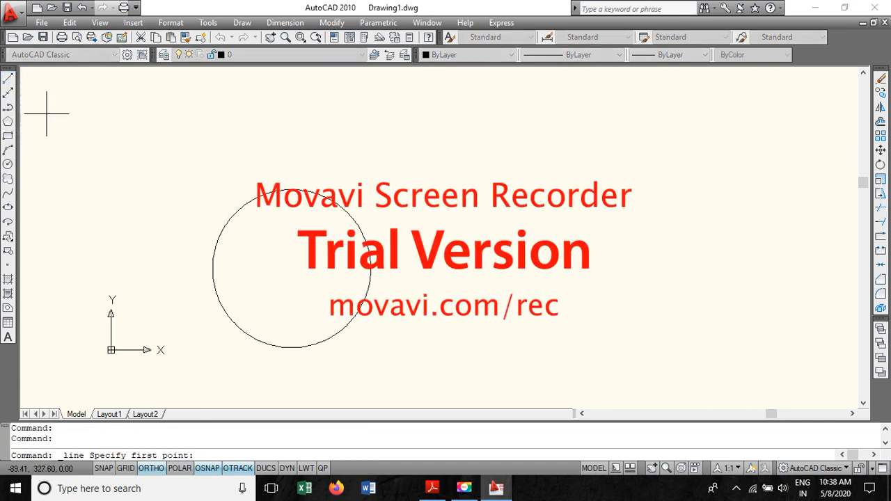
left_click(473, 238)
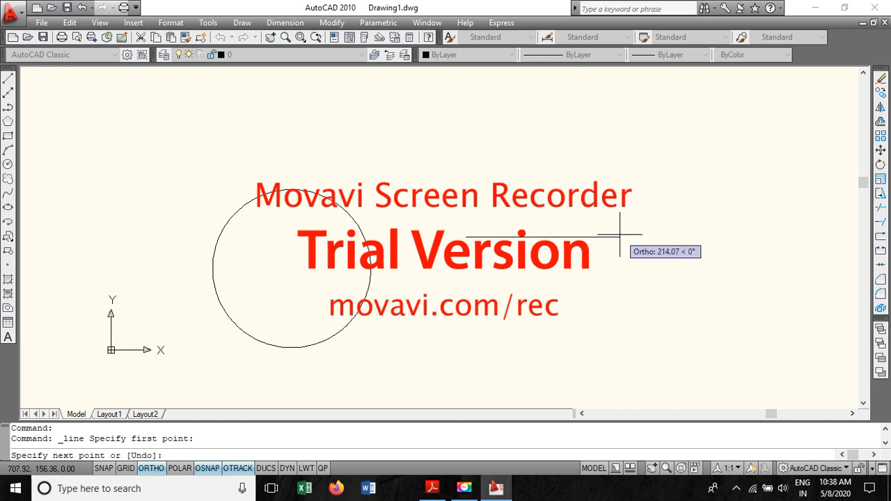
type("92.4")
key("Return")
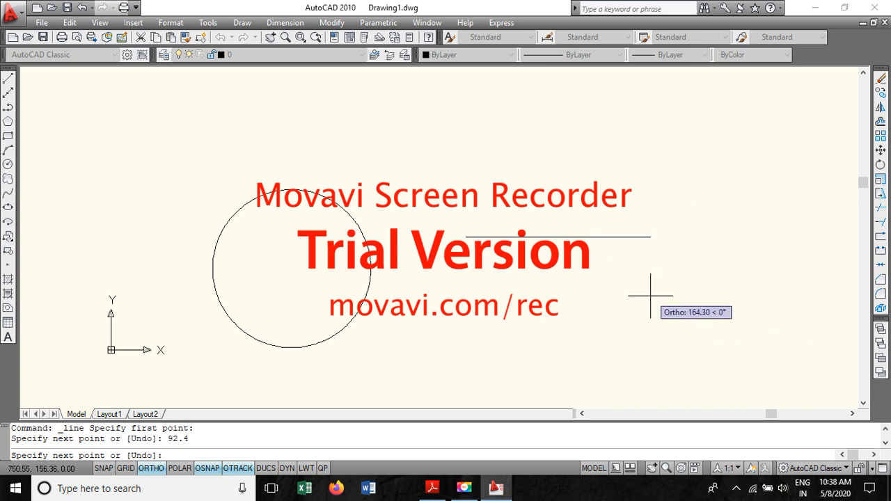
key("Escape")
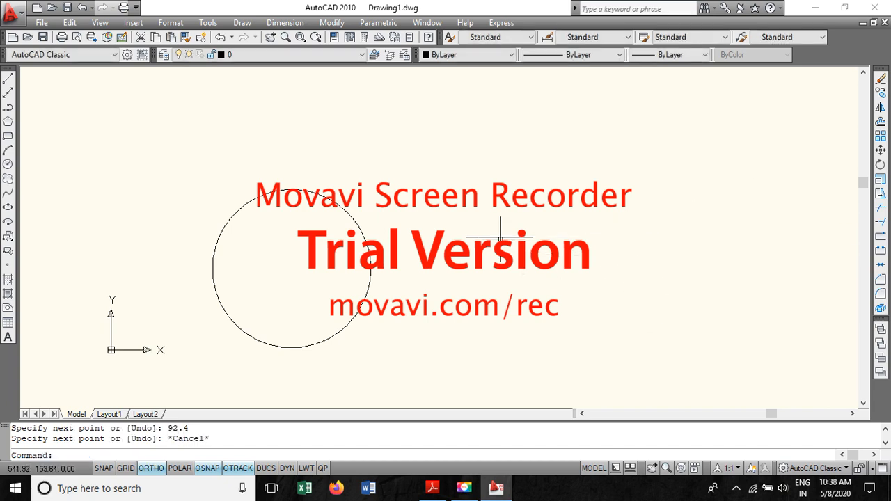
- Move the 92.4 mm line so its midpoint sits exactly on the circle's centre
left_click(497, 237)
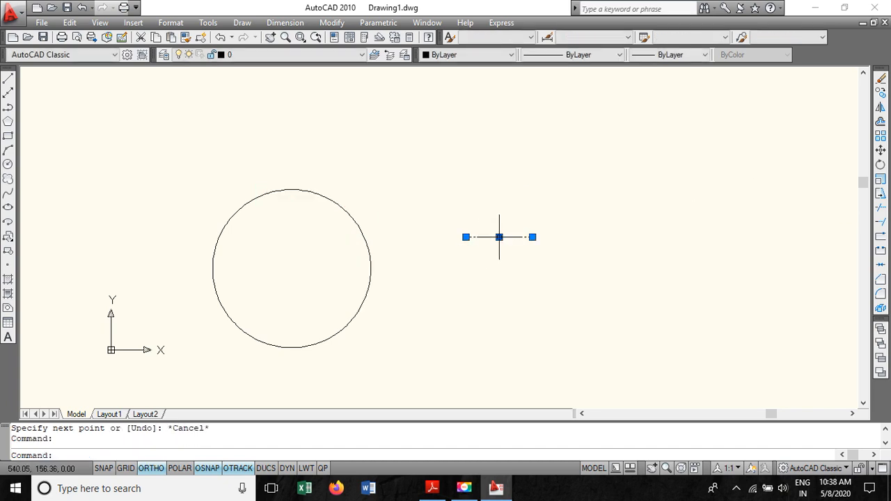
right_click(499, 235)
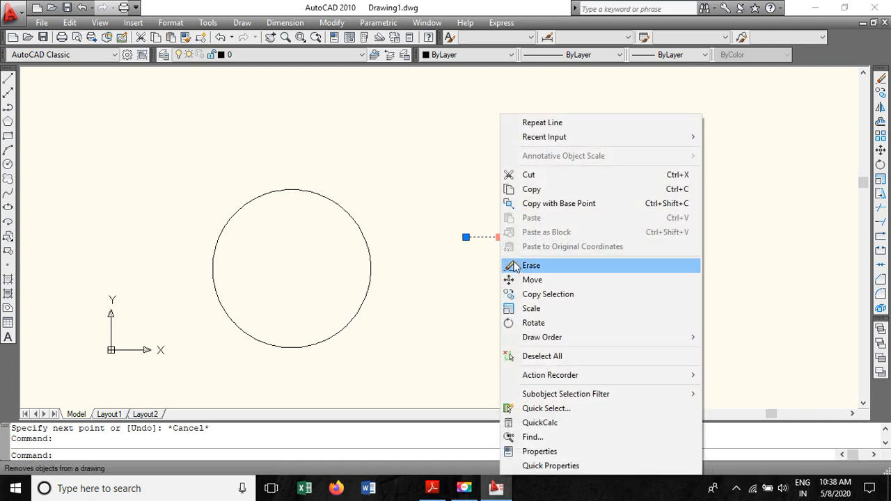
left_click(558, 285)
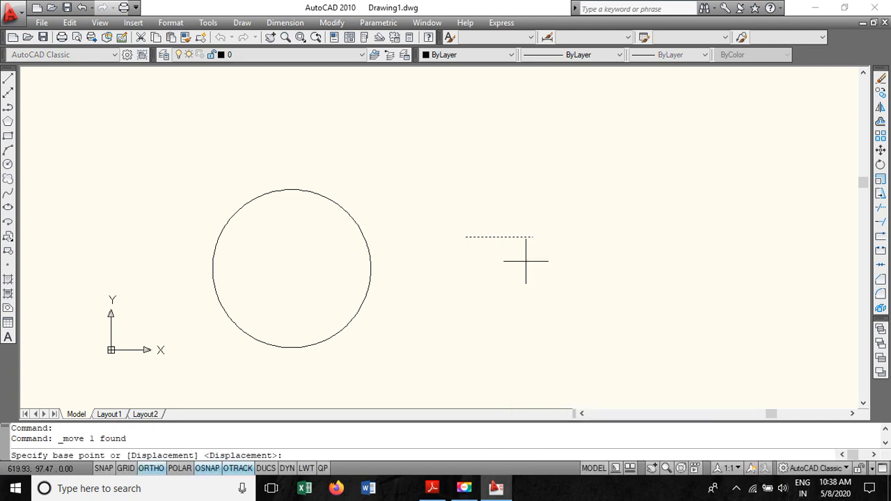
left_click(499, 236)
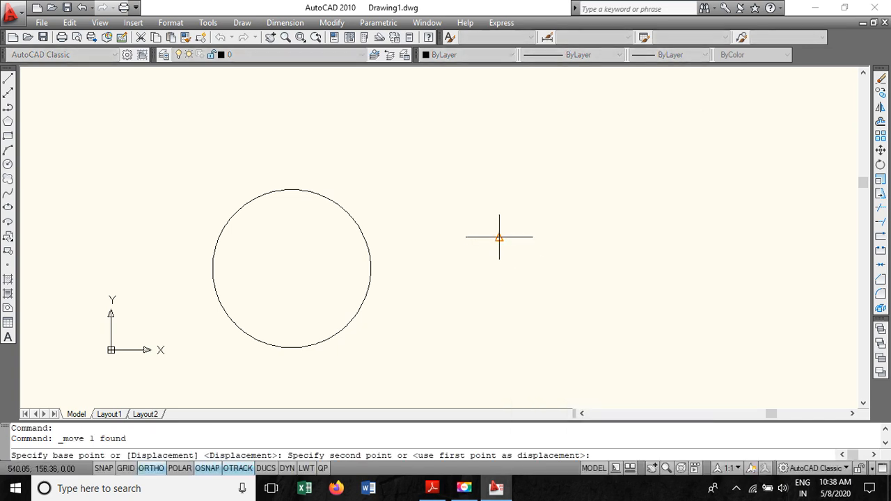
left_click(291, 268)
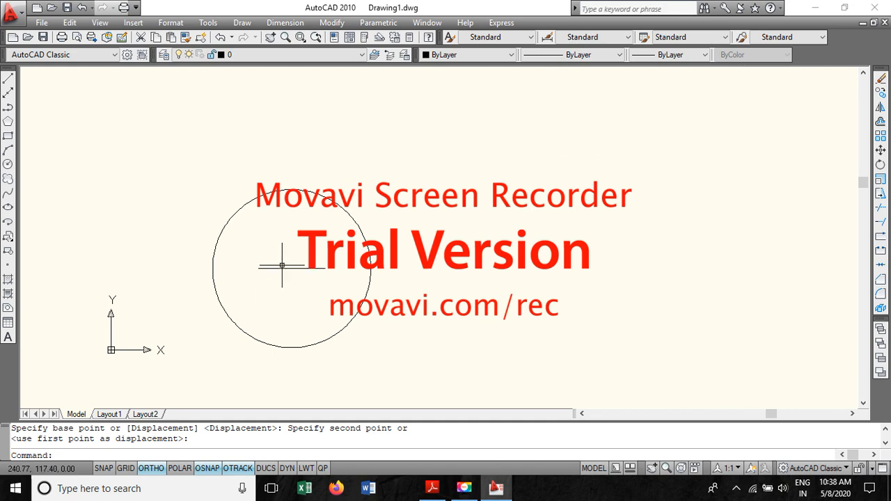
- Draw vertical lines upward from both ends of the 92.4 mm line, extending beyond the circle
left_click(8, 82)
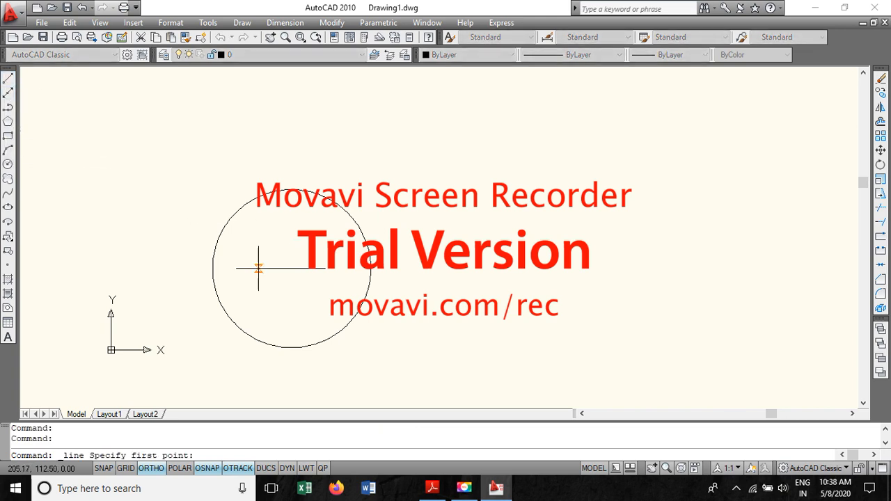
left_click(258, 268)
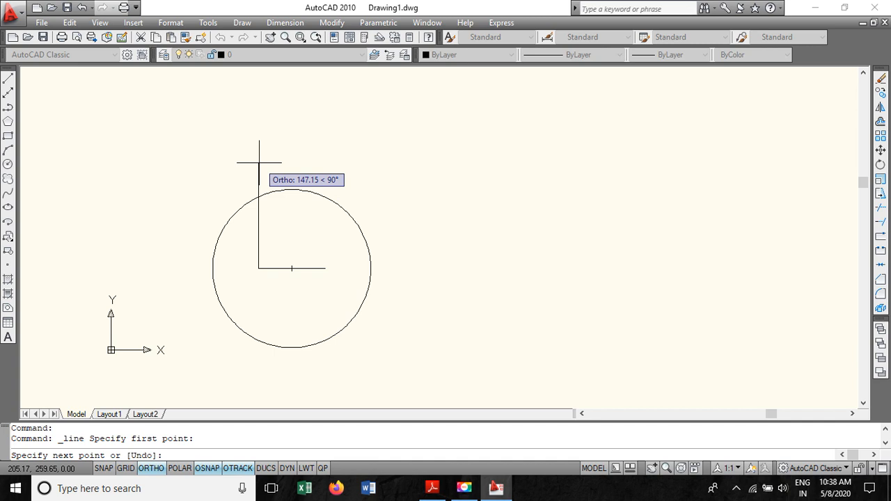
left_click(259, 162)
key("Escape")
key("Return")
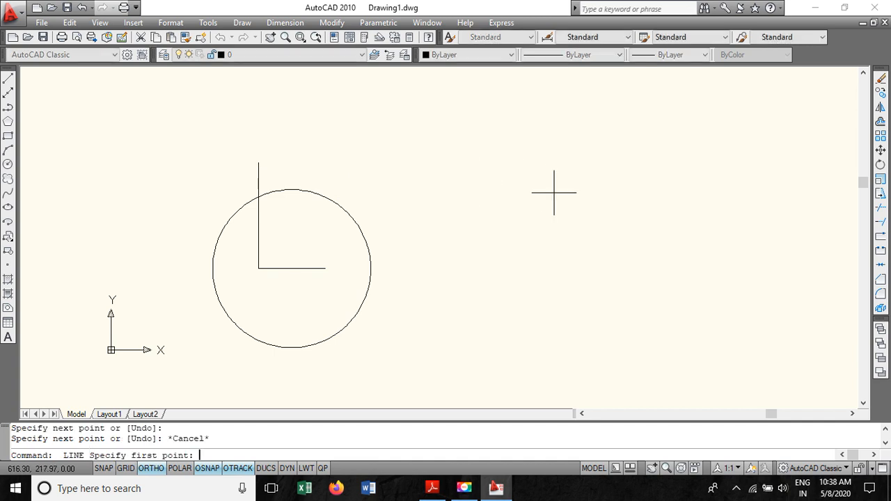
left_click(325, 267)
left_click(313, 159)
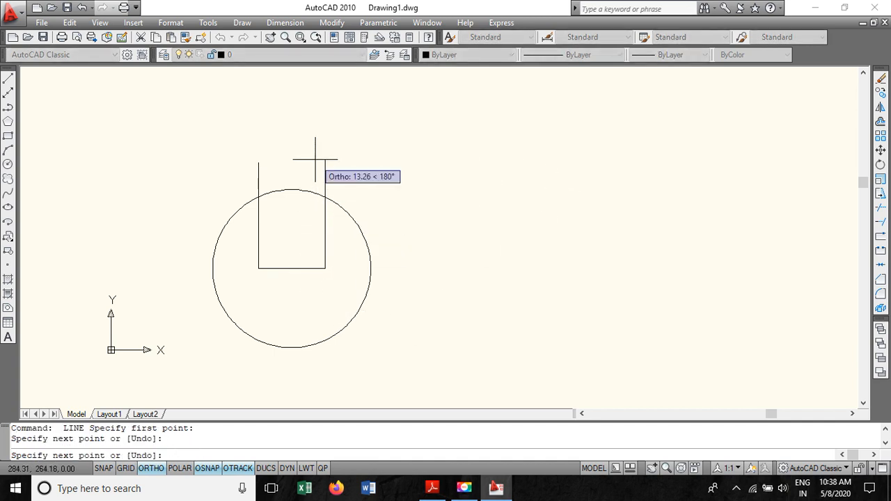
key("Escape")
key("Return")
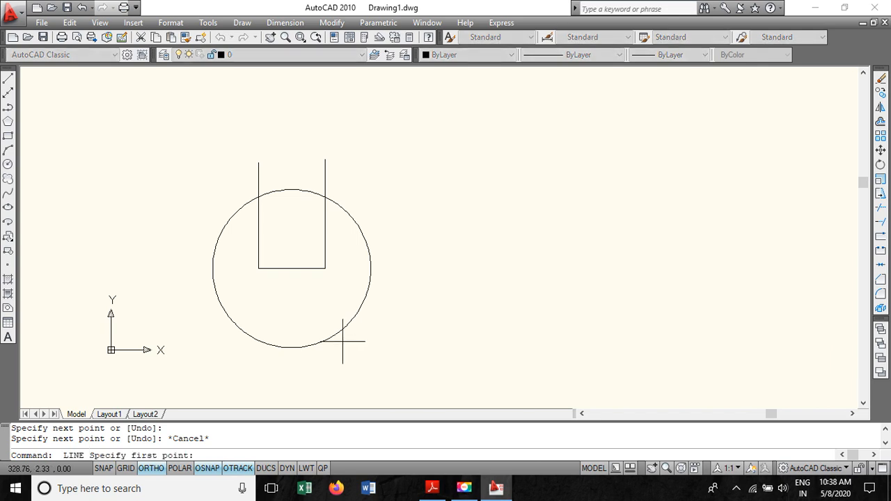
- Draw vertical lines downward from both ends of the 92.4 mm line, extending beyond the circle
left_click(258, 268)
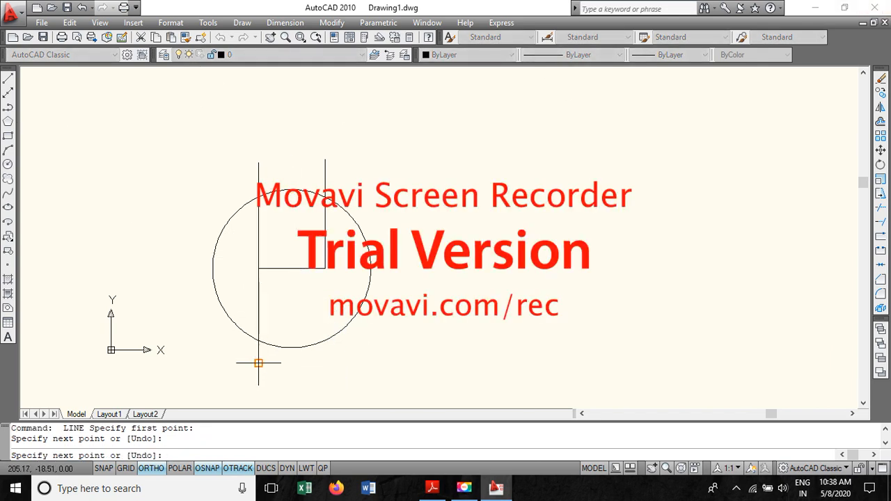
left_click(258, 363)
key("Escape")
key("Return")
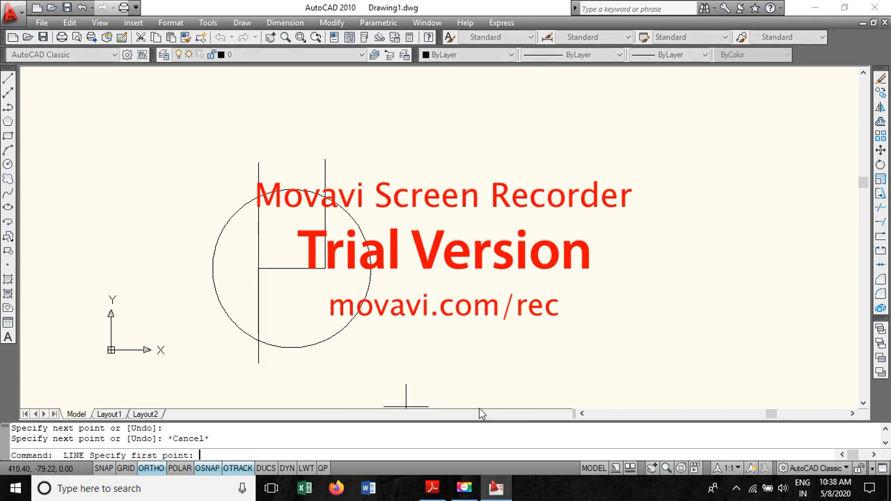
left_click(325, 268)
left_click(325, 367)
key("Escape")
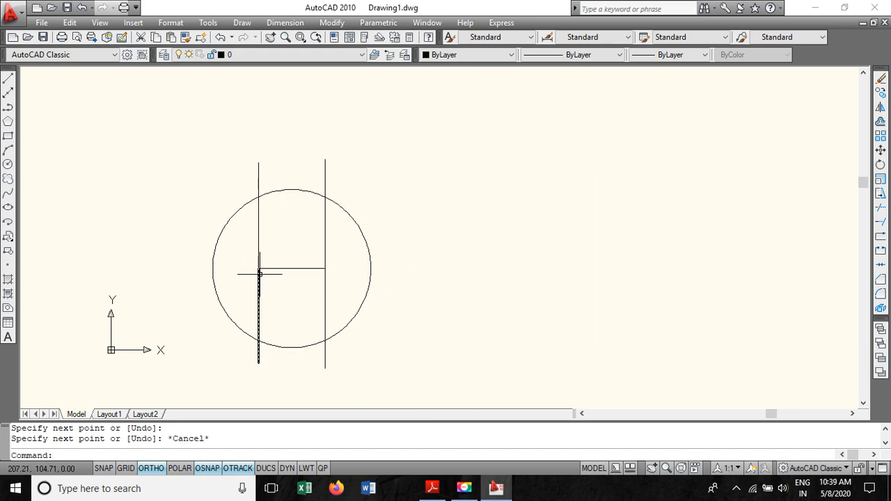
- Check the PDF instruction for the 154 mm middle-stamping line, then return to the drawing
left_click(432, 488)
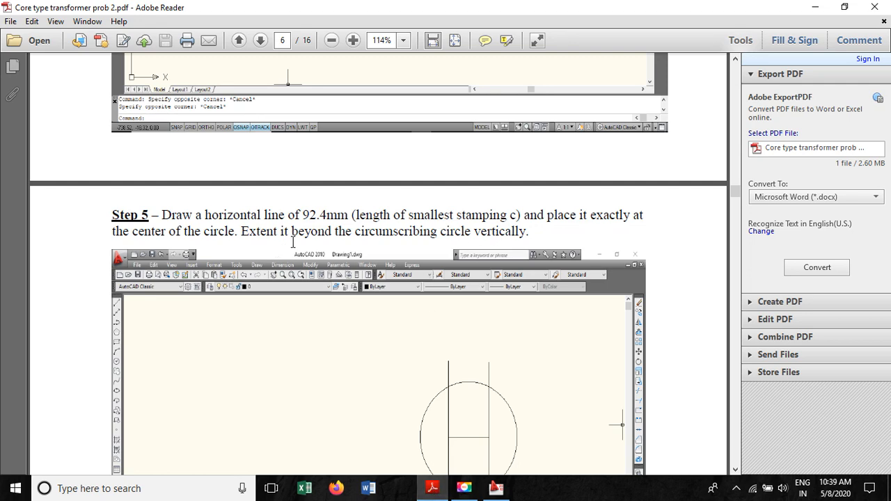
scroll(292, 242, "down", 8)
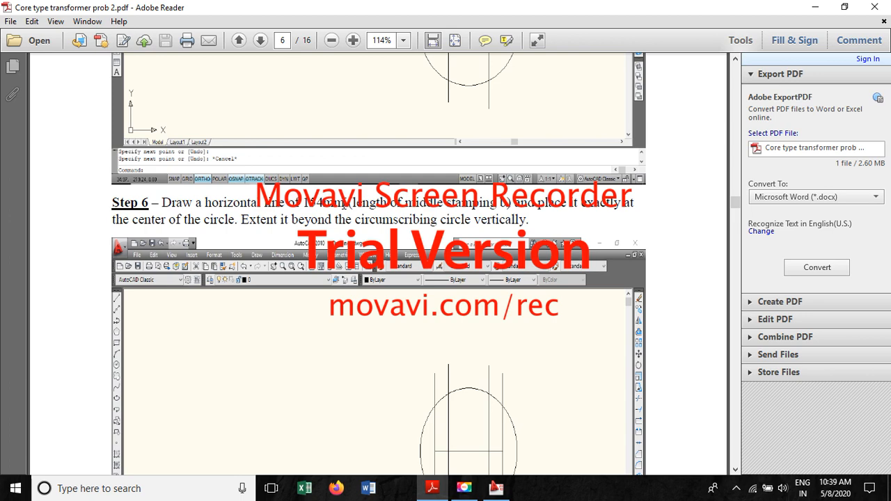
key("alt+Tab")
- Draw a horizontal line 154 mm long beside the circle
left_click(7, 80)
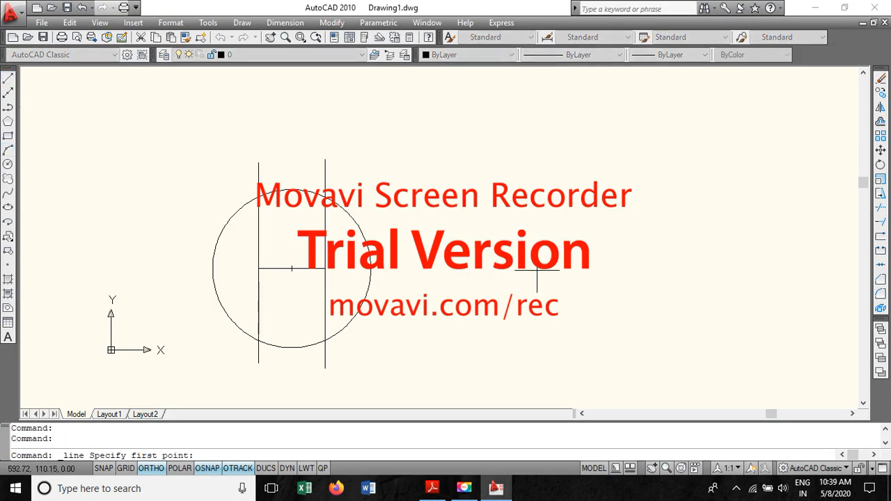
left_click(485, 237)
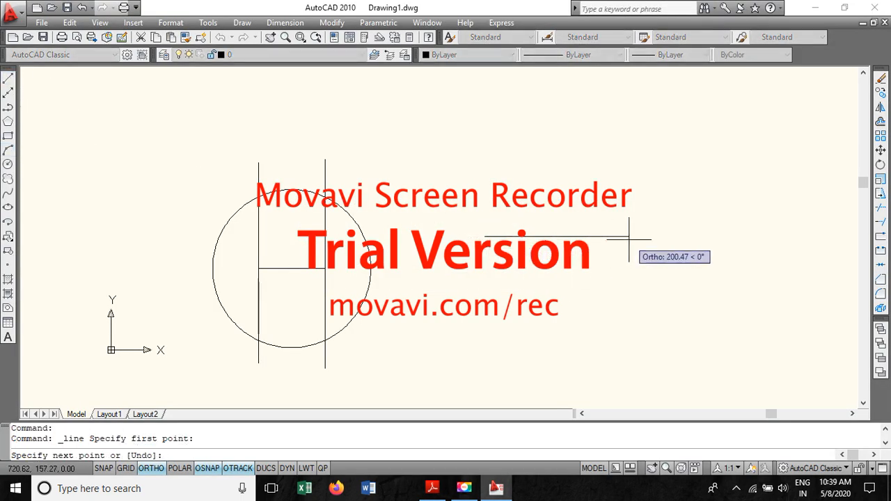
type("154")
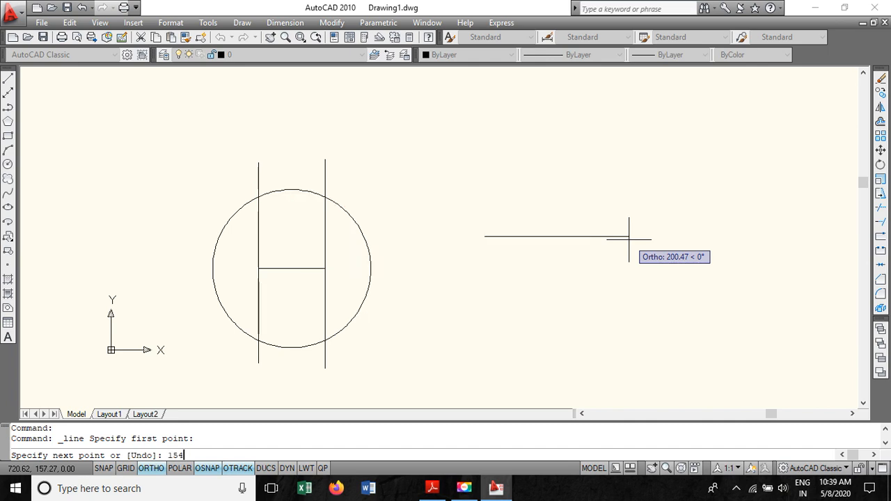
key("Return")
key("Escape")
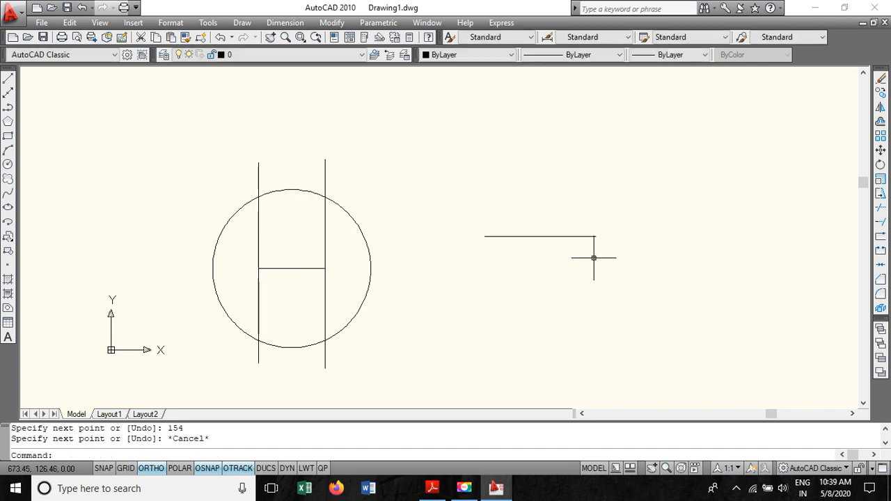
- Move the 154 mm line so its midpoint sits exactly on the circle's centre
left_click(552, 236)
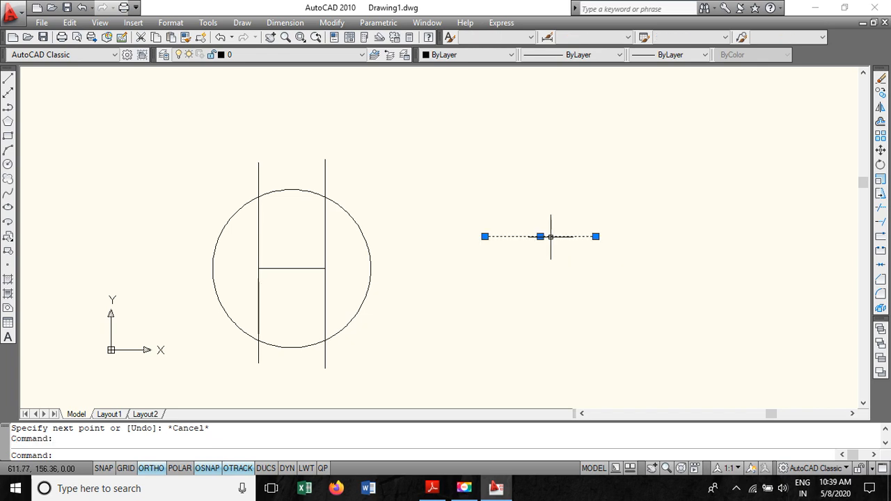
right_click(540, 236)
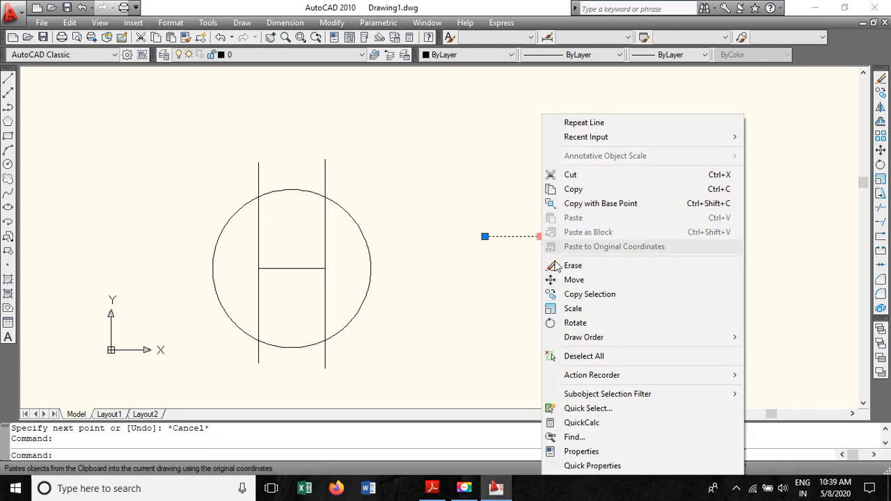
left_click(604, 283)
left_click(540, 236)
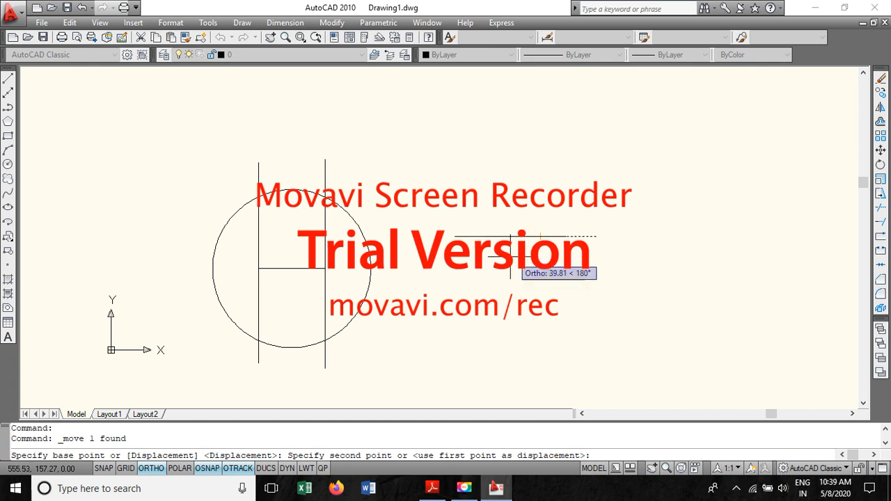
left_click(291, 269)
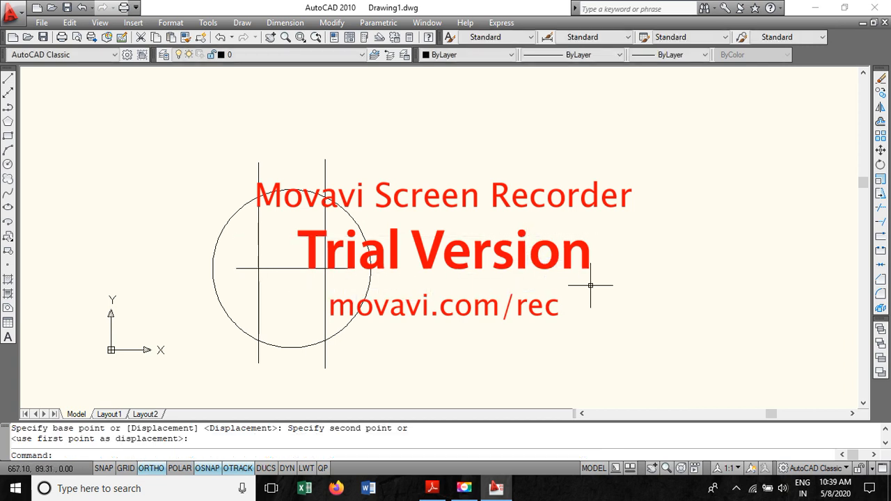
- Draw vertical lines upward from both ends of the 154 mm line, extending beyond the circle
left_click(9, 81)
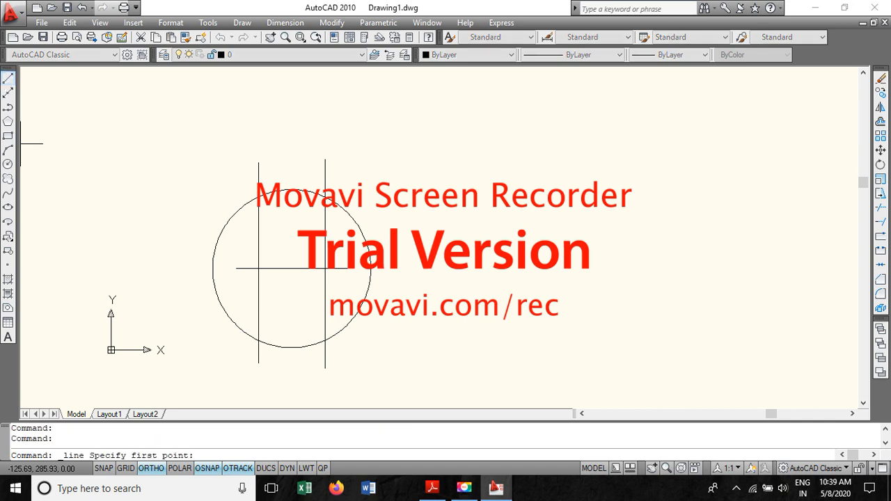
left_click(236, 268)
left_click(227, 162)
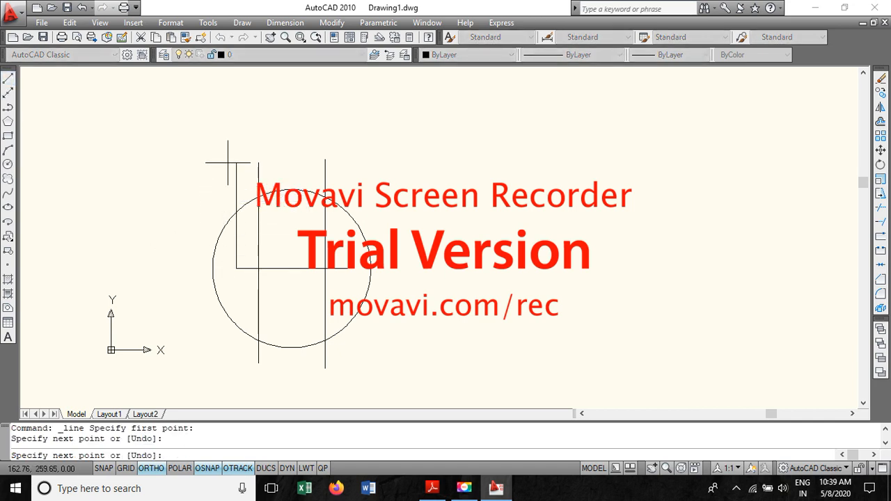
key("Escape")
key("Return")
left_click(347, 268)
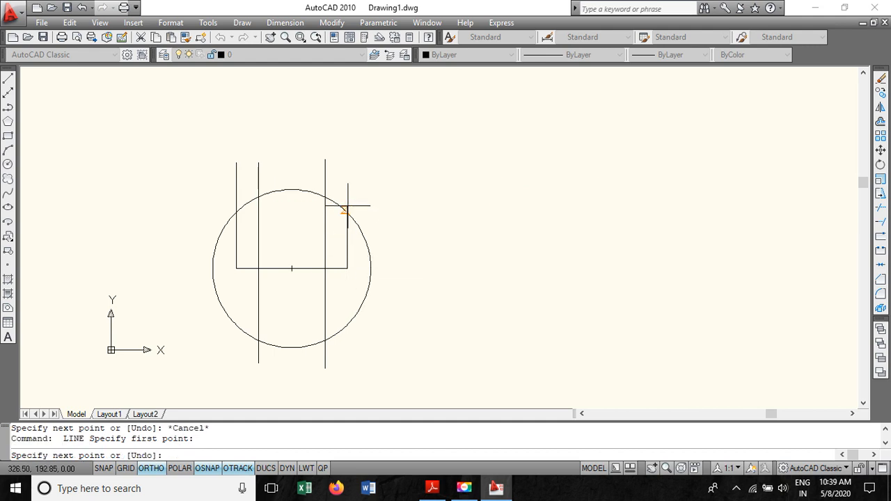
left_click(347, 171)
key("Escape")
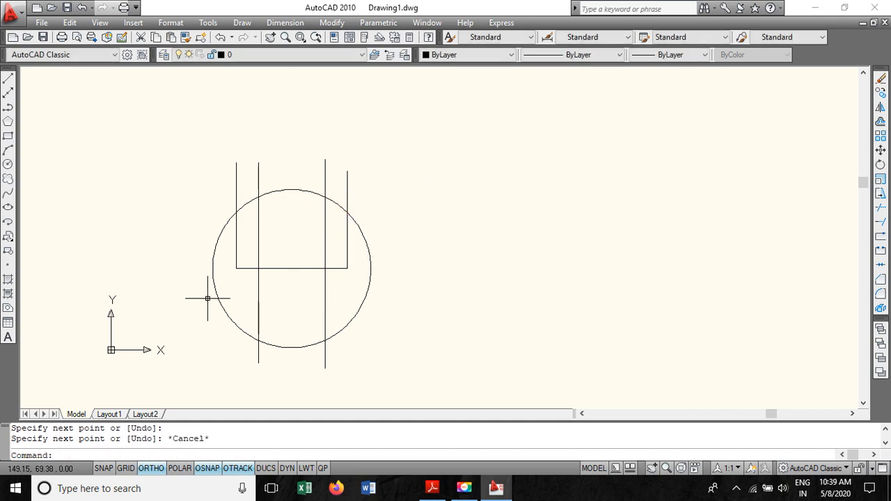
key("Return")
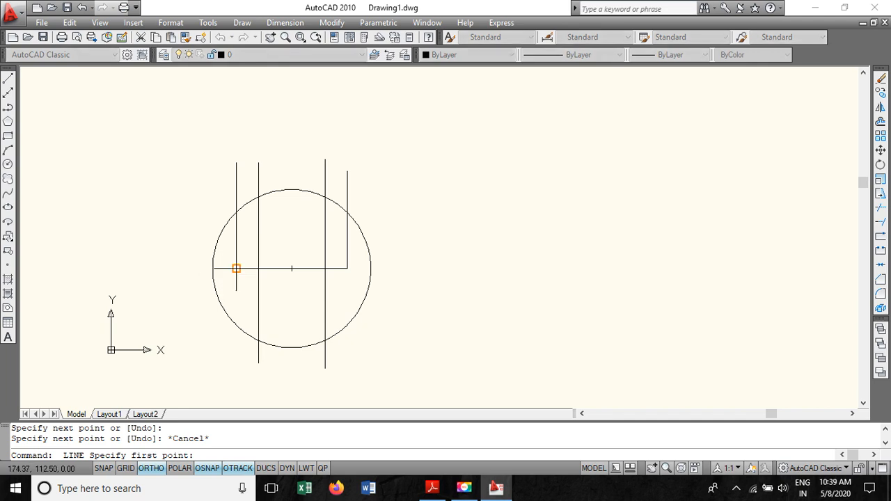
- Draw vertical lines downward from both ends of the 154 mm line, extending beyond the circle
left_click(237, 268)
left_click(229, 362)
key("Escape")
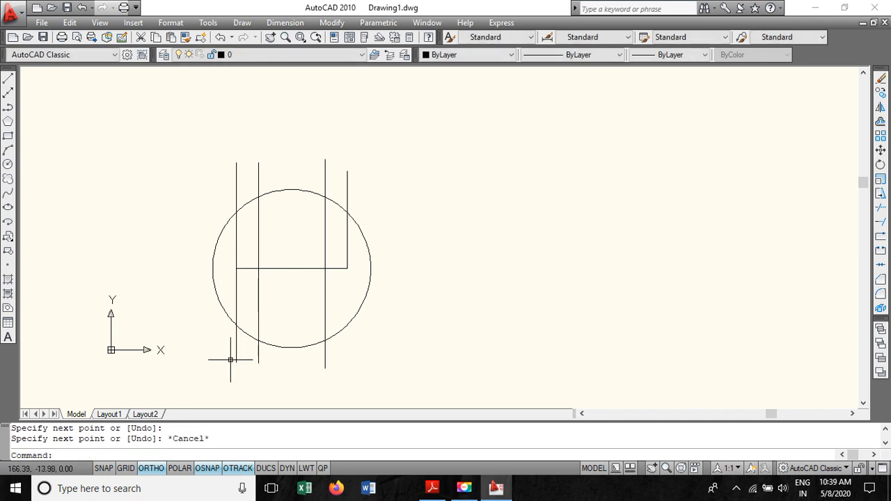
left_click(7, 81)
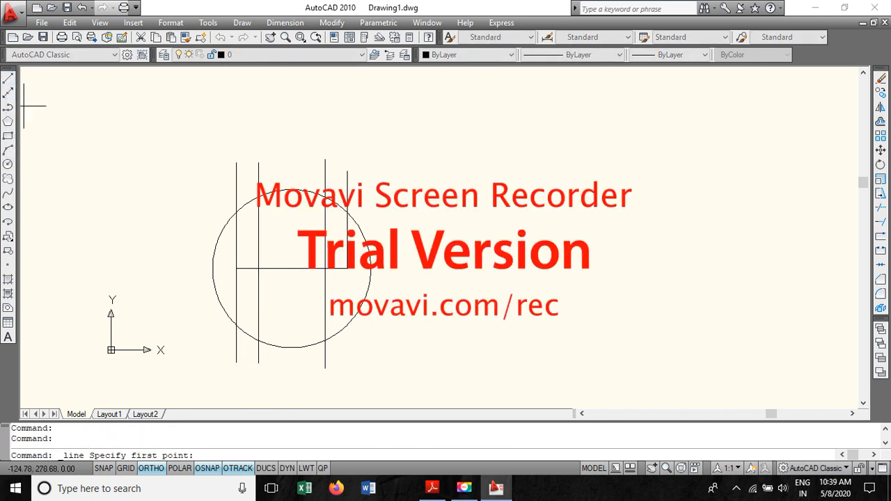
left_click(346, 268)
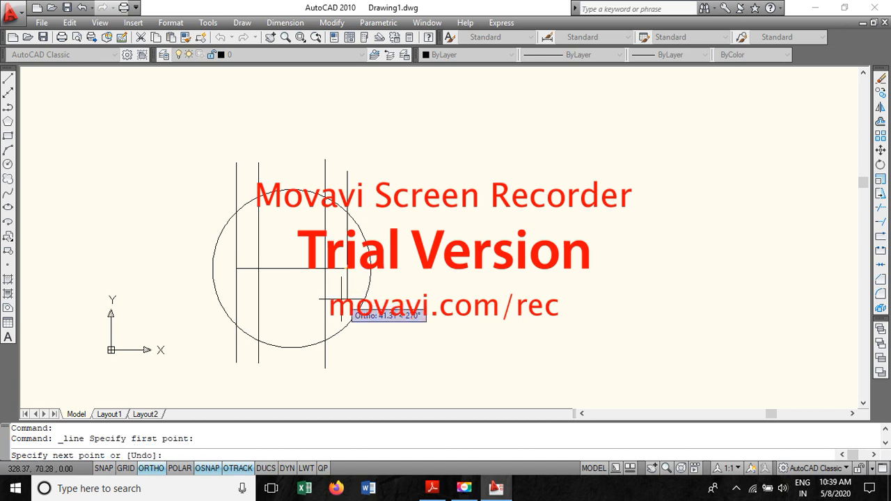
left_click(347, 365)
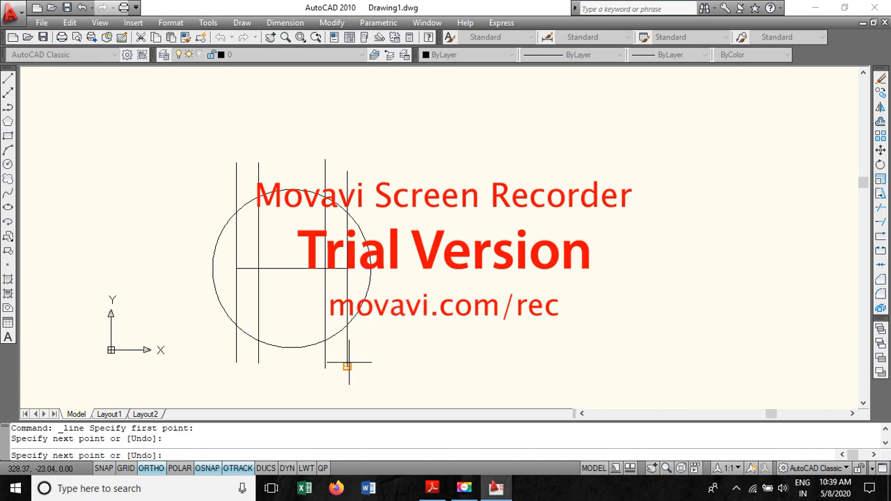
key("Escape")
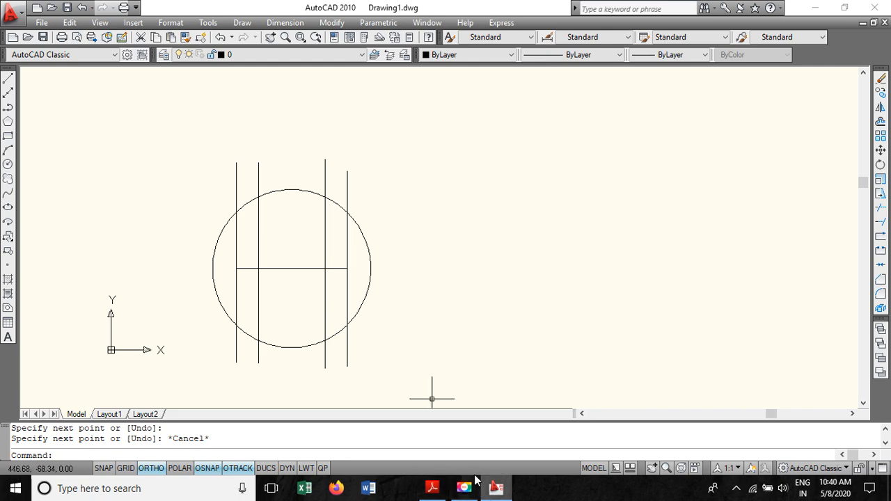
- Switch to the PDF and scroll to the instruction for the 198 mm largest-stamping line
left_click(432, 488)
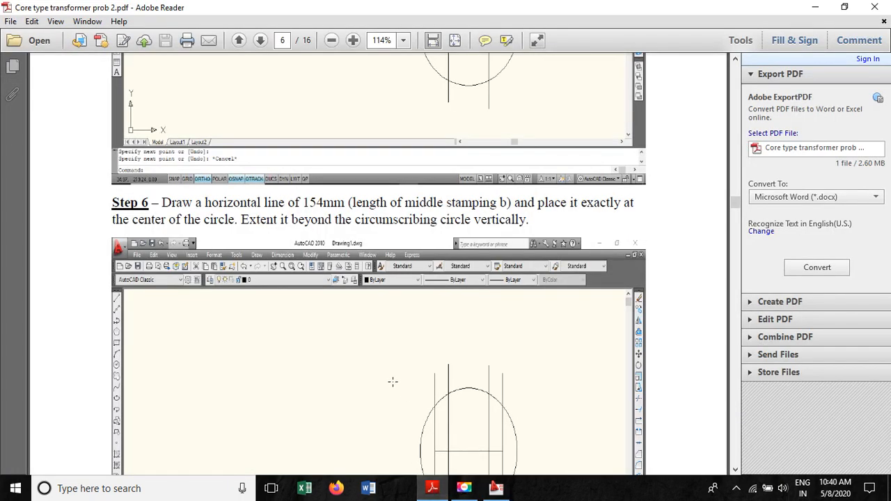
scroll(318, 341, "down", 8)
scroll(336, 185, "down", 3)
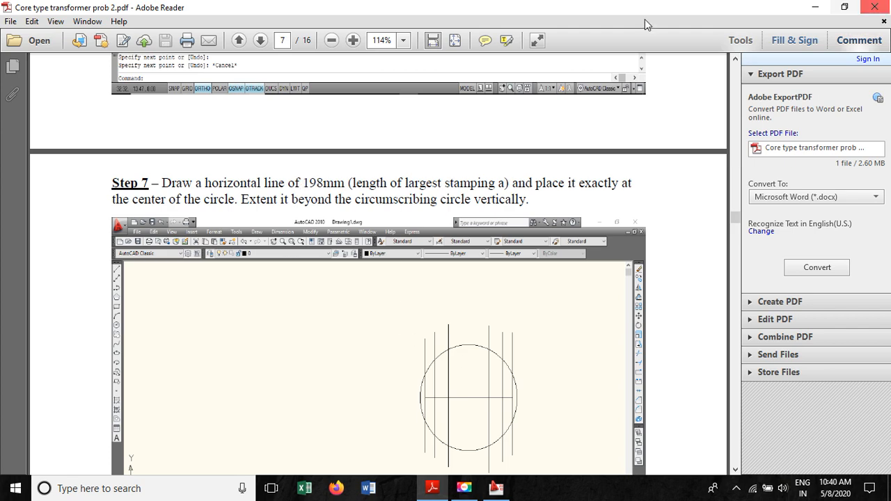
- Return to the drawing and draw a 198 mm horizontal line in empty space beside the circle
left_click(814, 6)
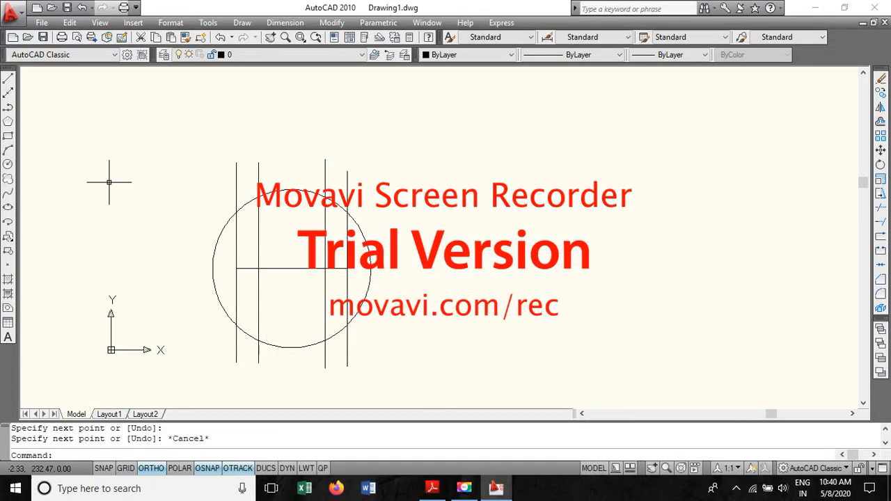
left_click(9, 80)
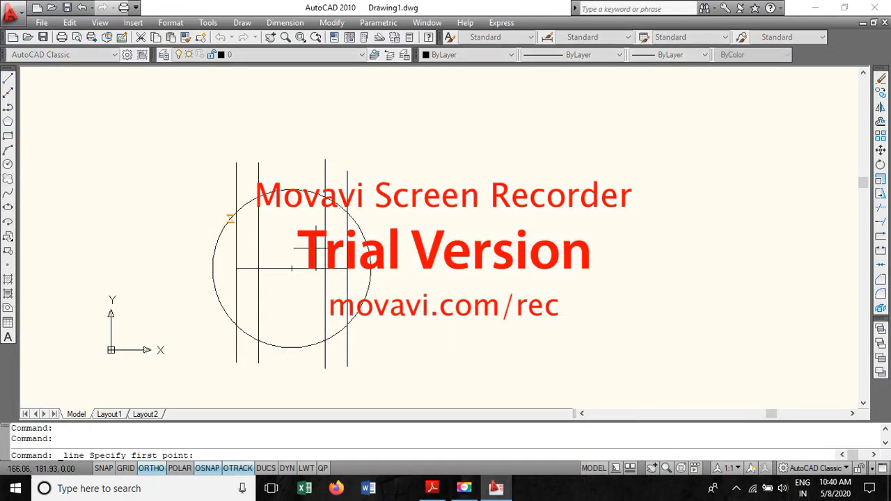
left_click(465, 256)
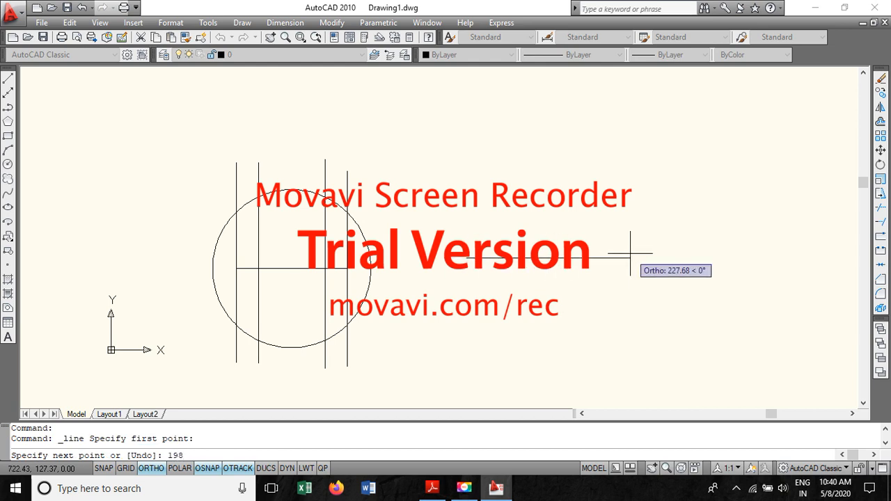
key("Return")
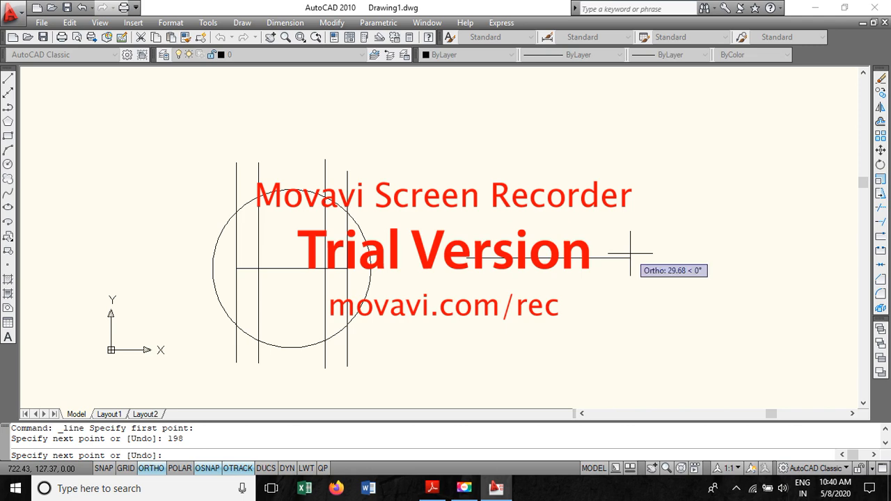
key("Escape")
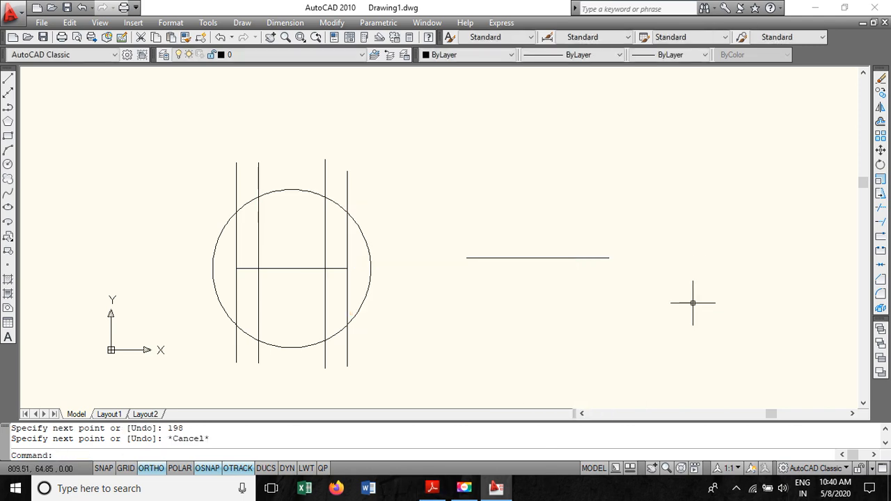
- Move the 198 mm line so its midpoint sits exactly on the circle's centre
left_click(431, 489)
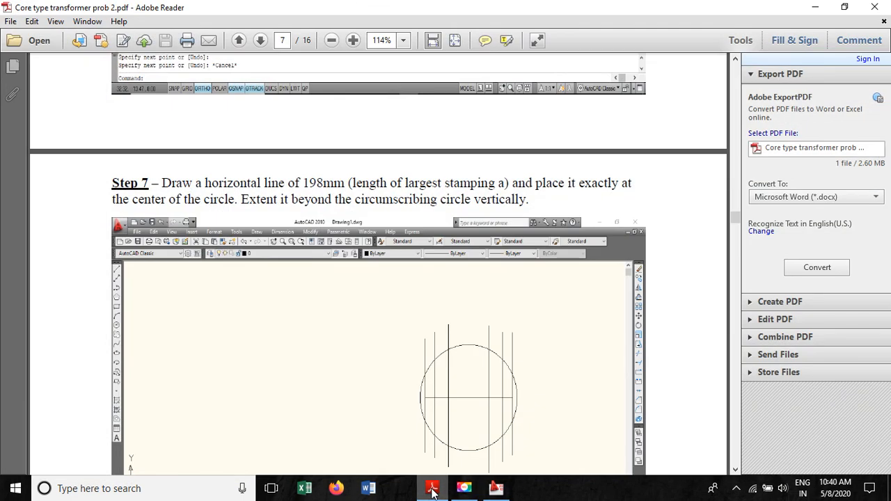
left_click(432, 489)
left_click(532, 259)
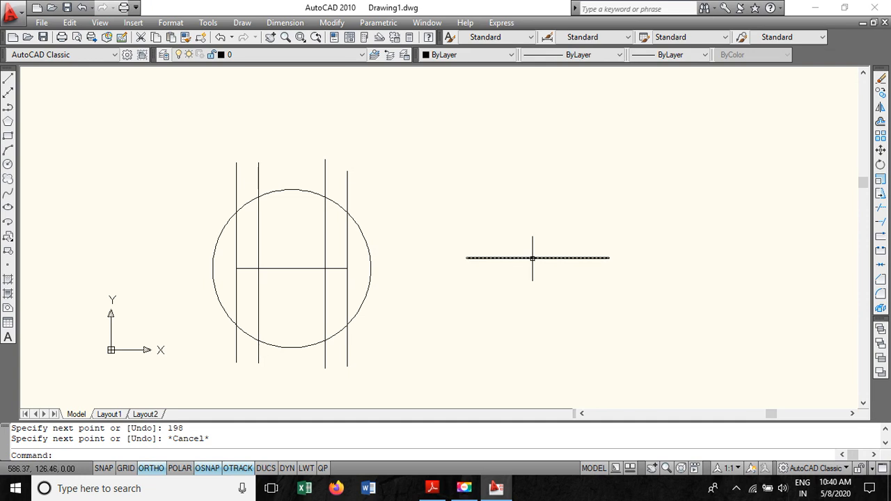
left_click(527, 257)
right_click(538, 258)
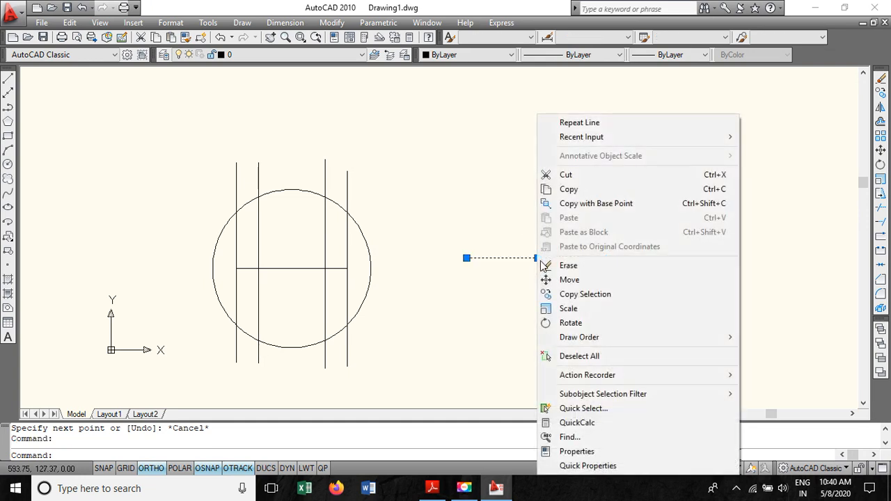
left_click(542, 279)
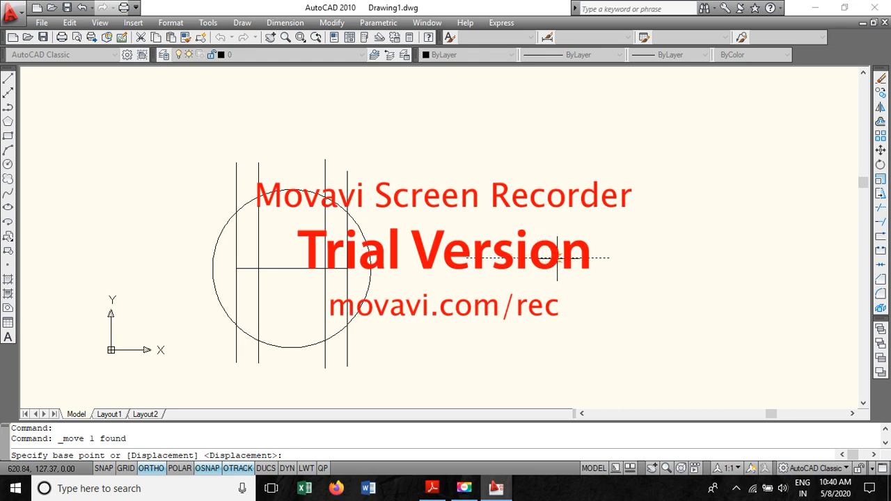
left_click(538, 257)
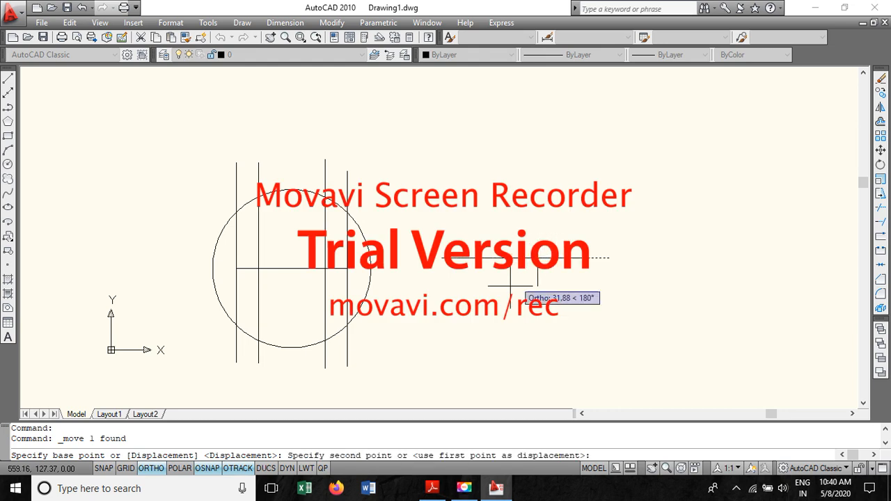
left_click(292, 268)
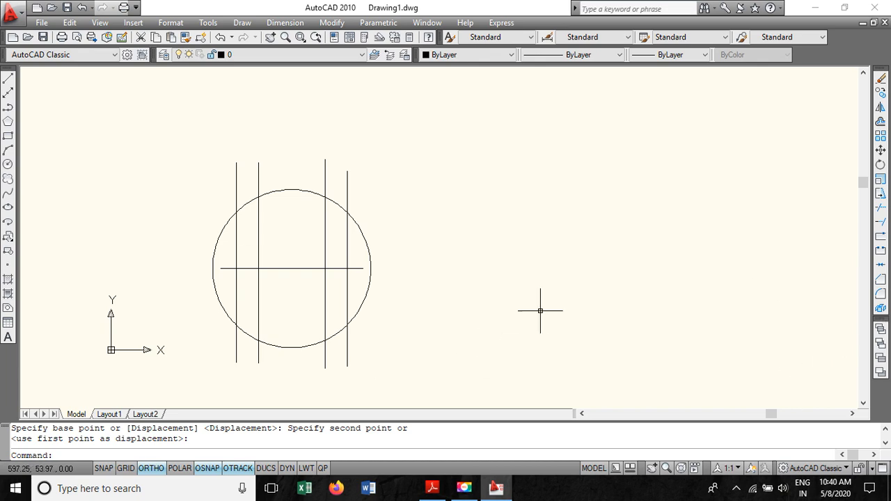
- Draw vertical lines upward and downward from the left end of the 198 mm line, extending beyond the circle
left_click(8, 78)
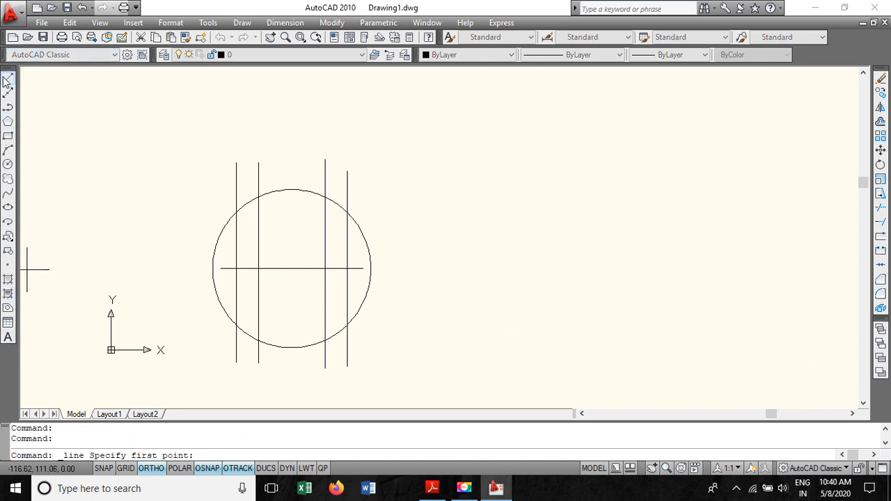
left_click(217, 268)
left_click(220, 153)
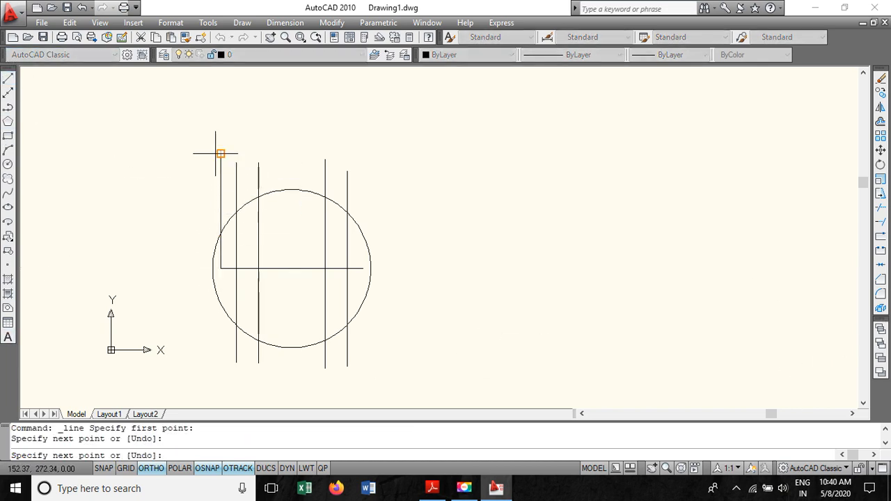
key("Escape")
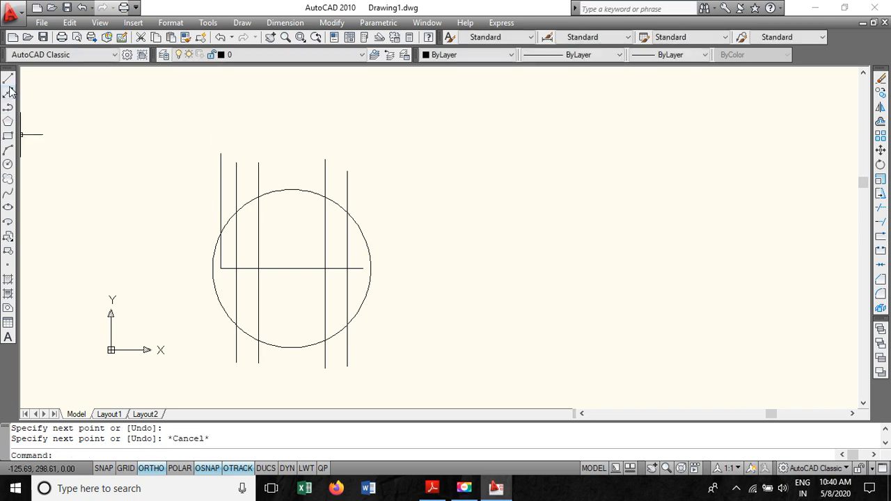
key("Return")
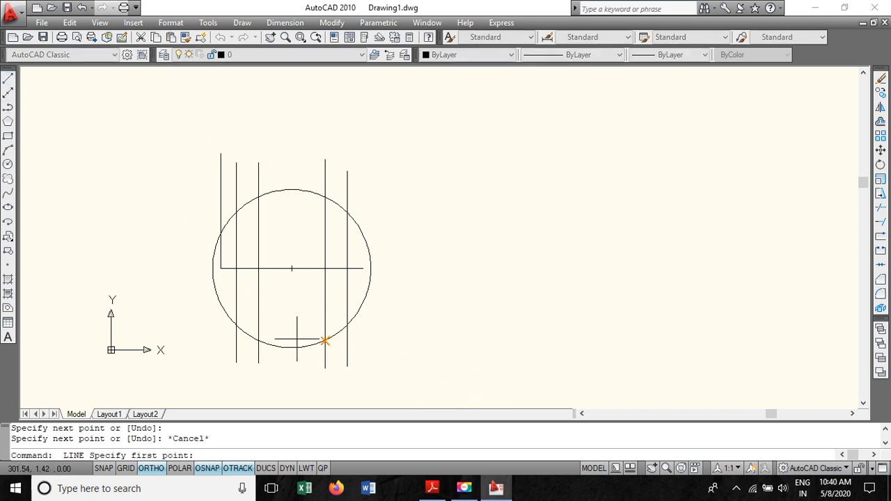
left_click(220, 270)
left_click(219, 359)
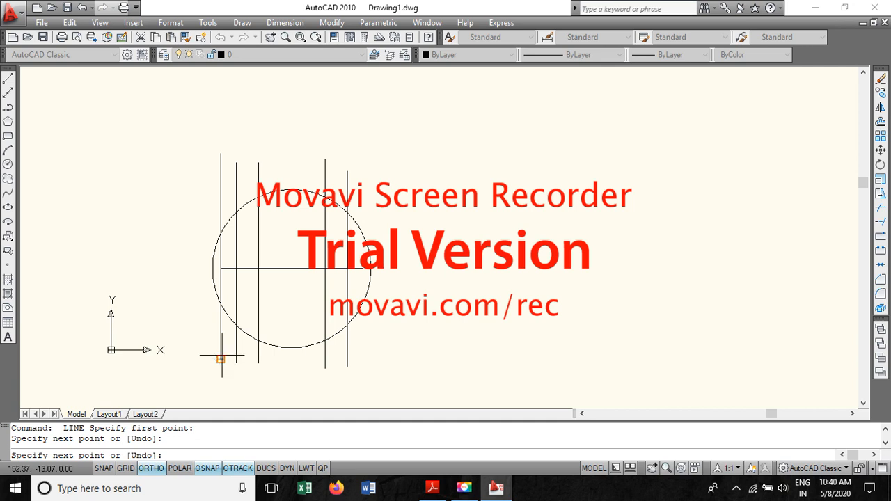
key("Escape")
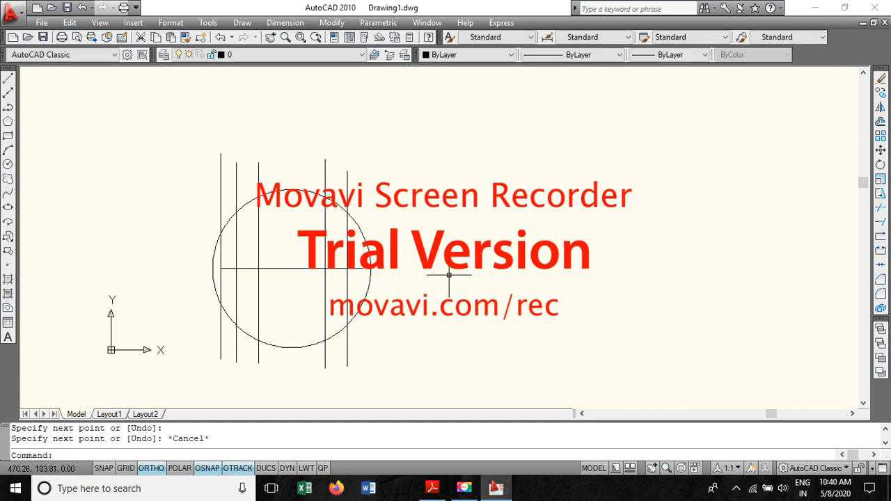
- Draw vertical lines upward and downward from the right end of the 198 mm line, extending beyond the circle
key("Return")
left_click(362, 267)
left_click(362, 159)
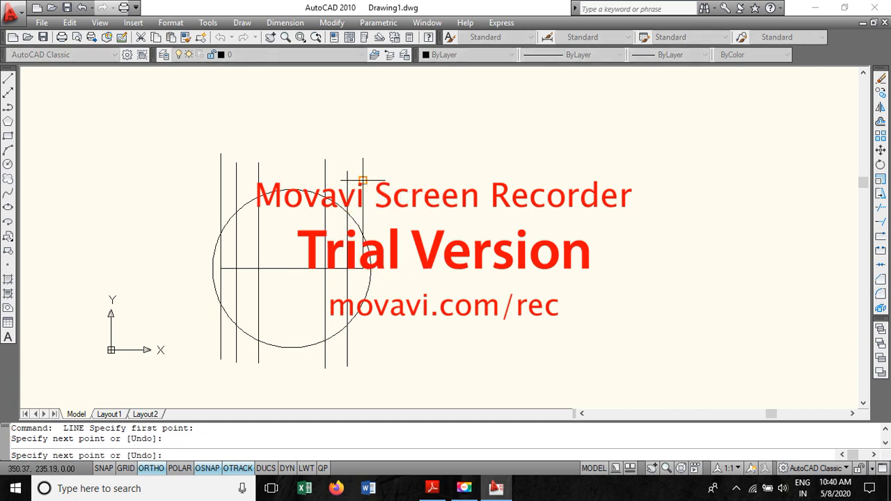
key("Escape")
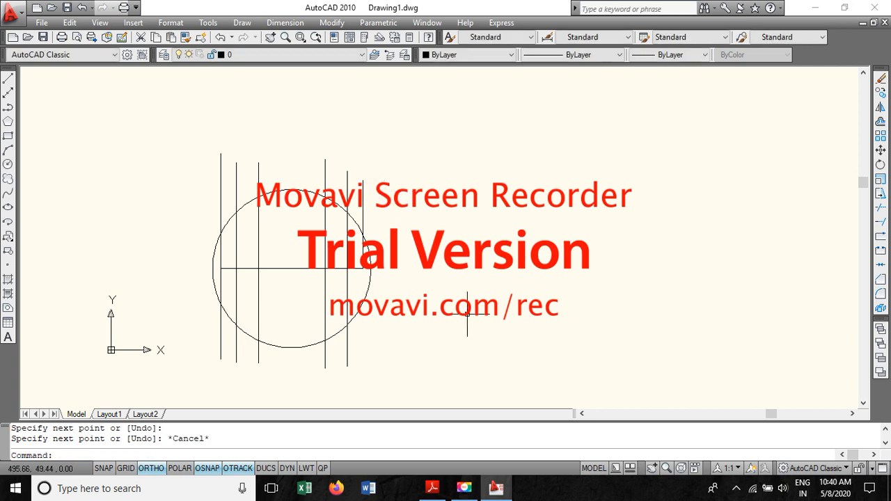
key("Return")
left_click(361, 268)
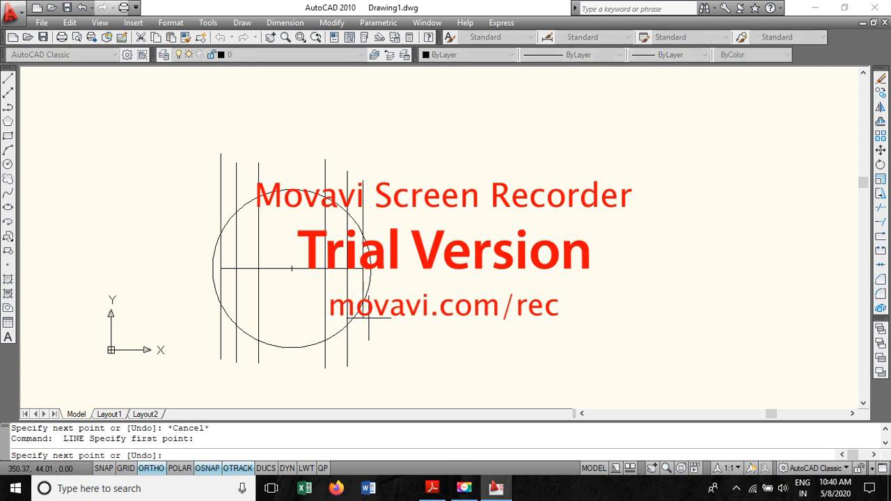
left_click(367, 374)
key("Escape")
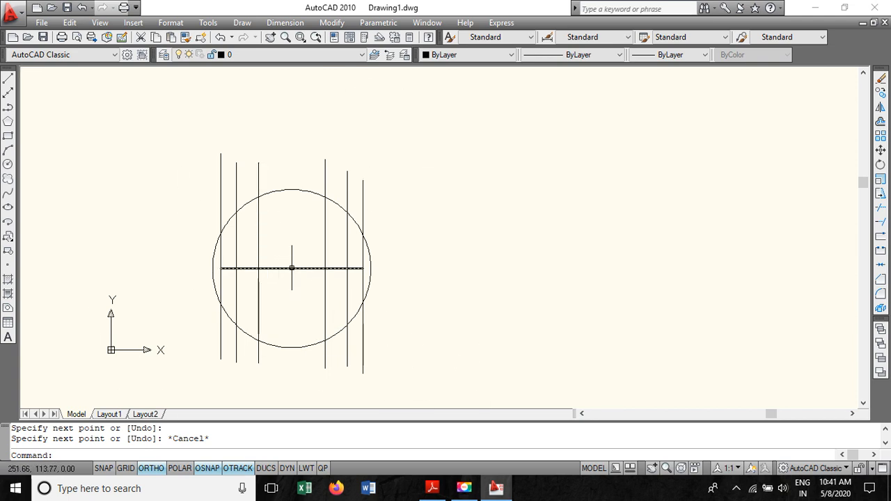
- Switch to the PDF and scroll to the Step 8 instruction on trimming and deleting lines
left_click(431, 488)
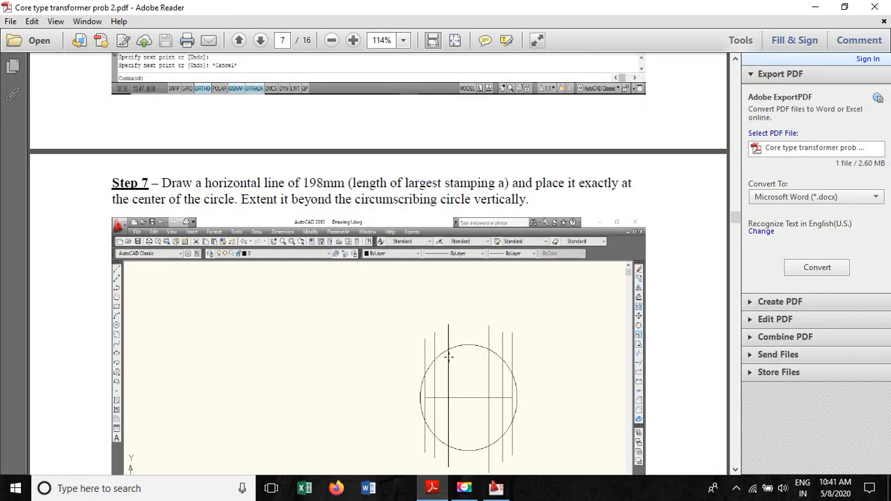
scroll(430, 305, "down", 3)
scroll(392, 297, "down", 5)
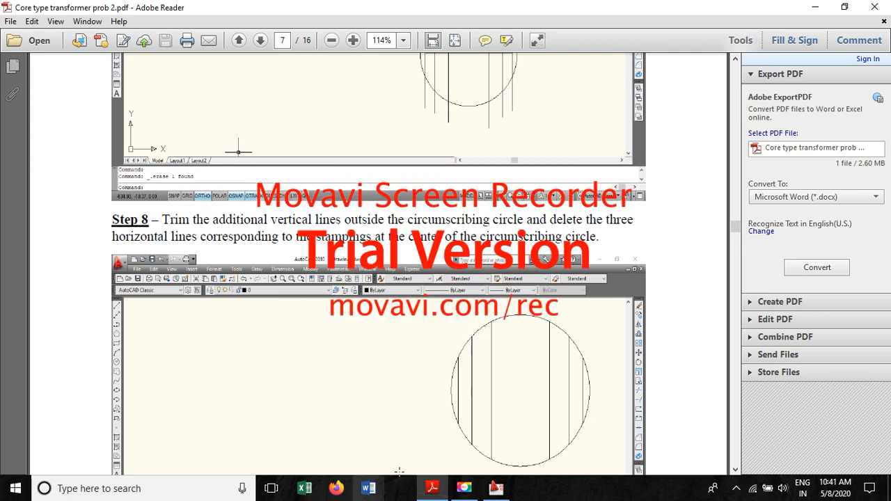
- Trim every vertical line's ends that extend outside the circumscribing circle, above and below
left_click(496, 488)
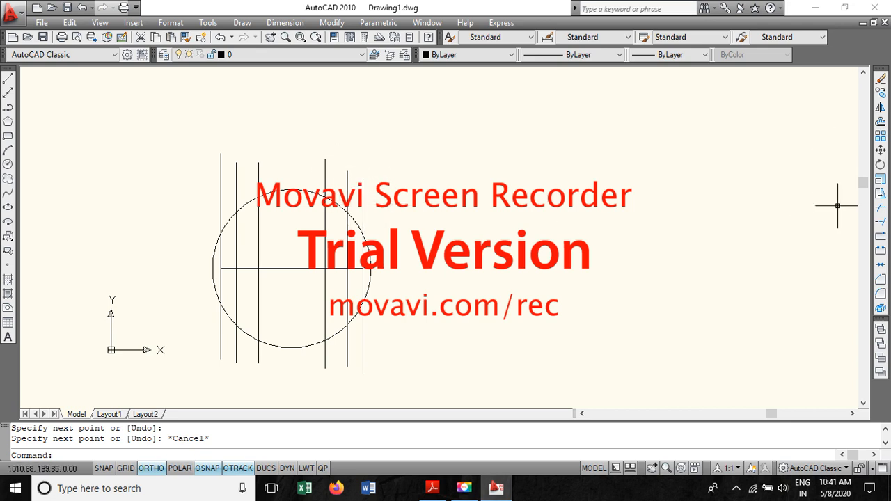
left_click(880, 211)
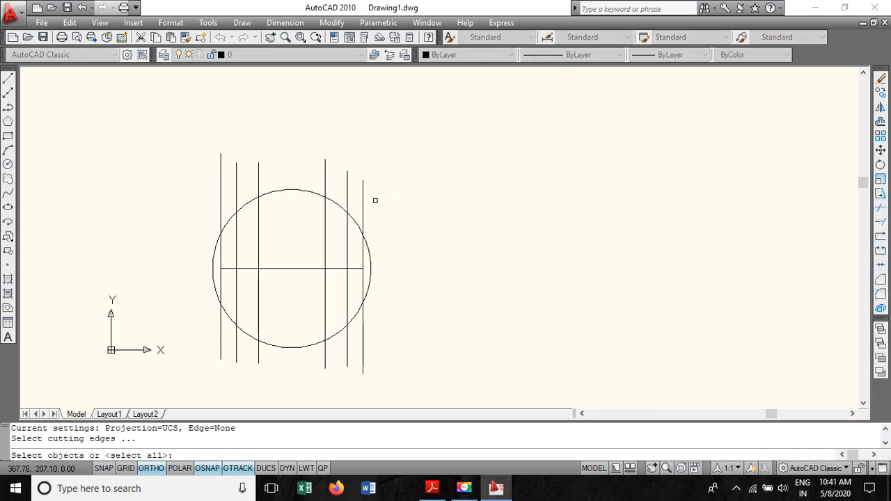
key("Return")
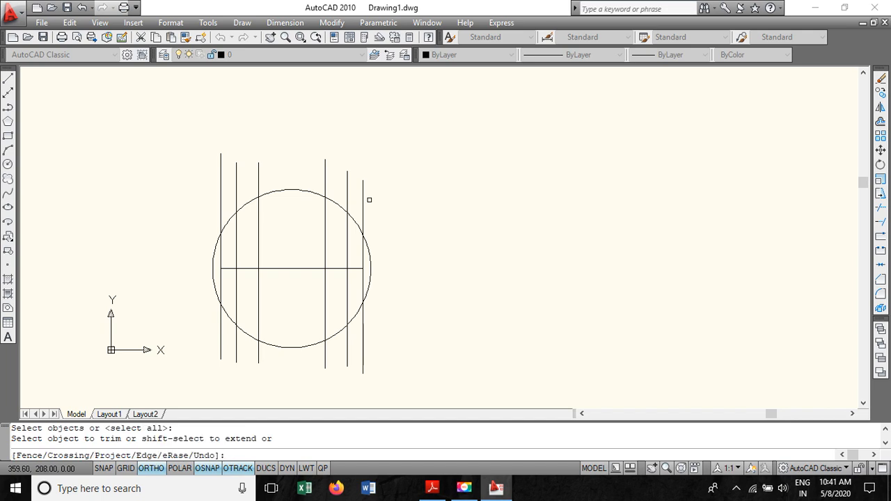
left_click(362, 199)
left_click(348, 176)
left_click(324, 172)
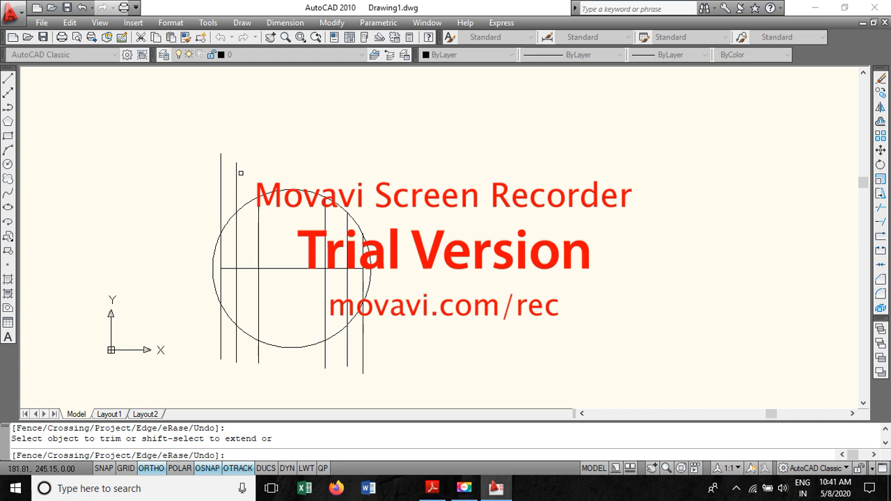
left_click(236, 172)
left_click(220, 169)
left_click(219, 319)
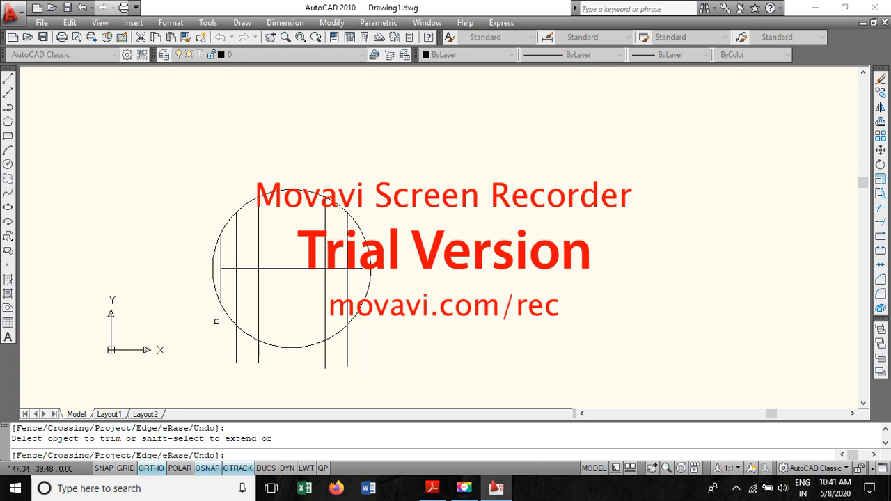
left_click(236, 337)
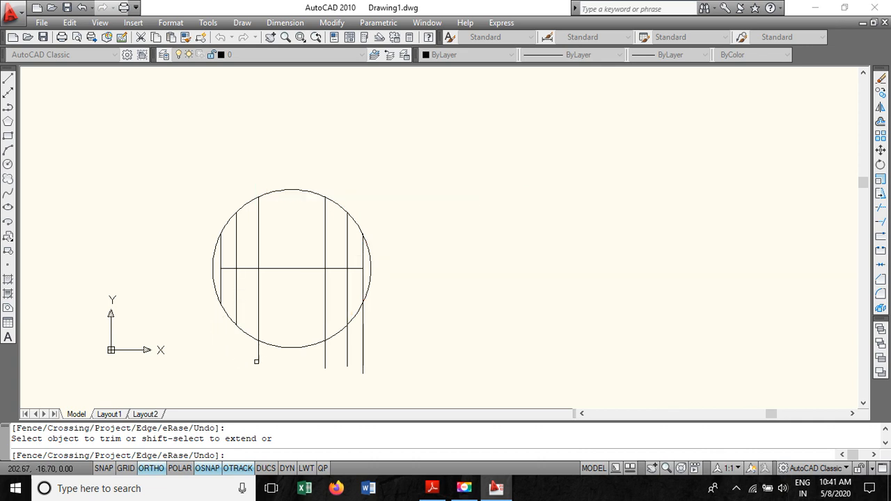
left_click(325, 356)
left_click(349, 346)
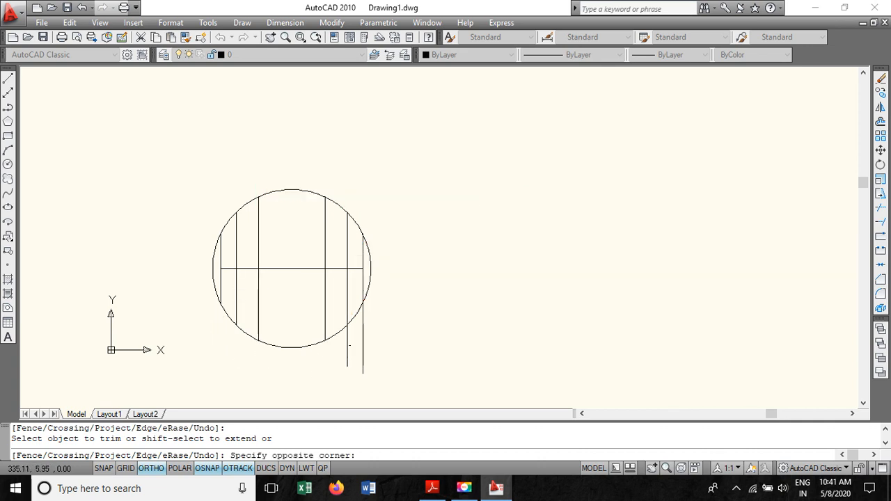
left_click(348, 343)
left_click(348, 343)
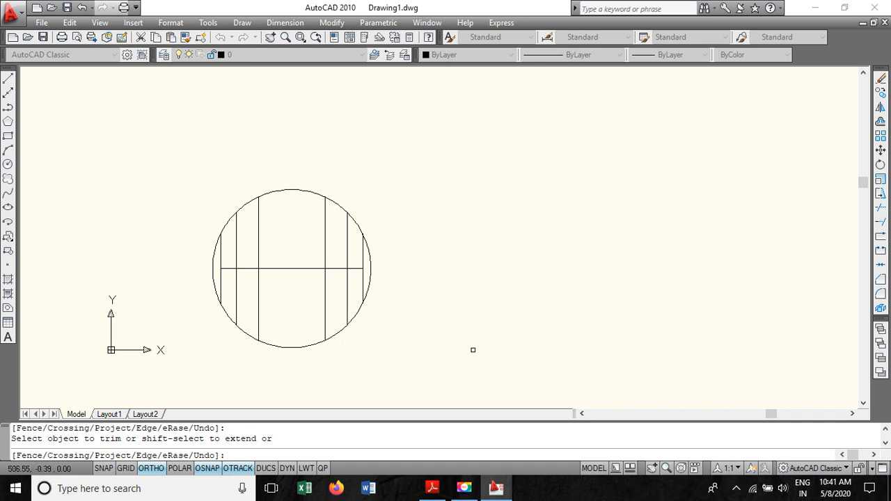
- Delete the 154 mm horizontal stamping line at the circle's centre
left_click(434, 487)
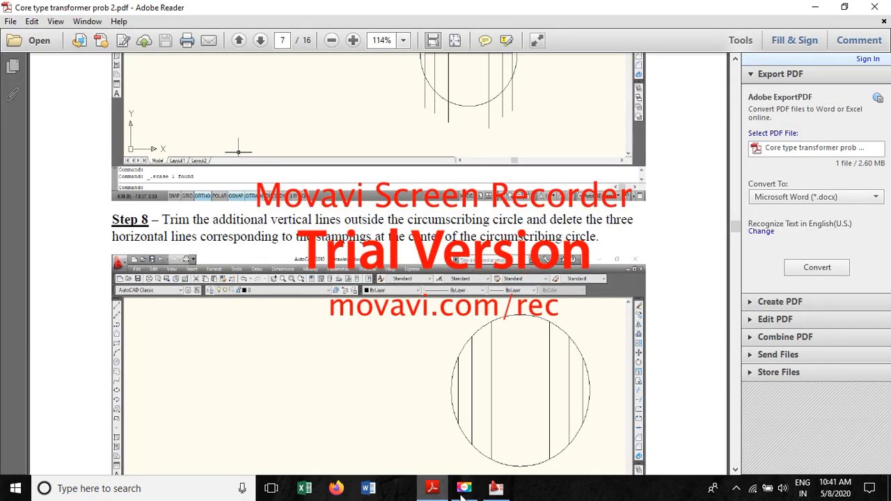
left_click(495, 487)
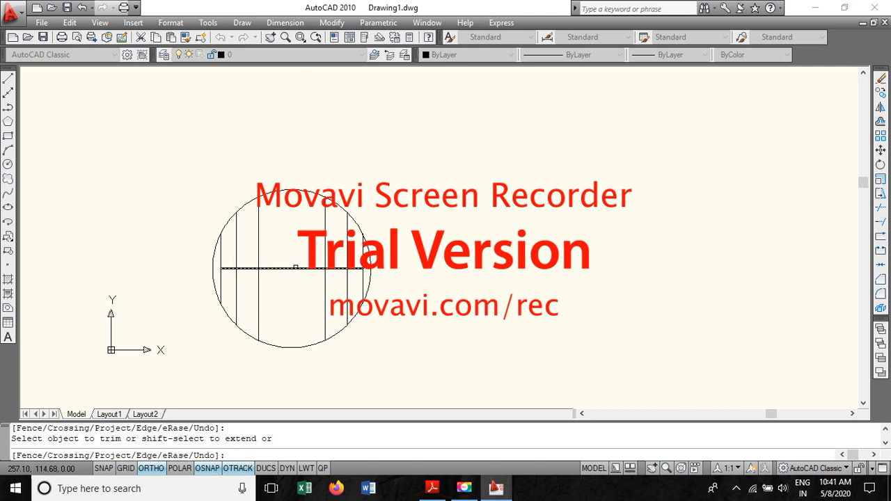
key("Escape")
left_click(296, 268)
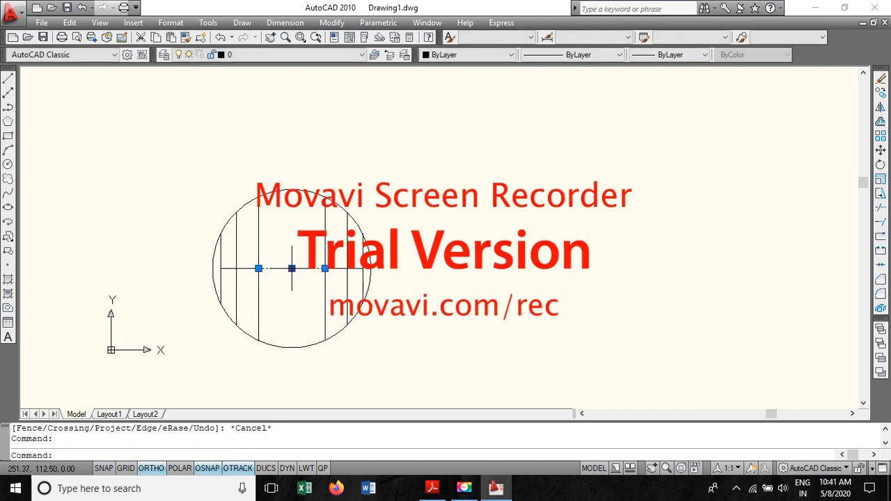
key("Delete")
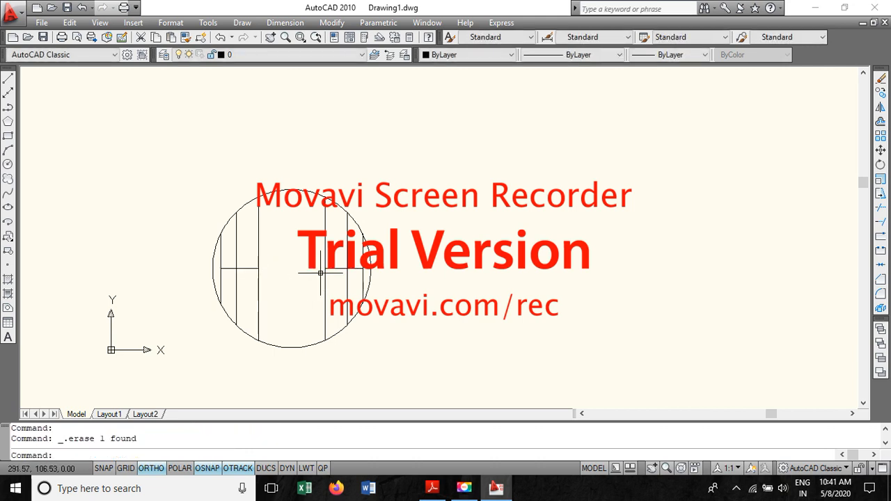
- Delete the two remaining horizontal stamping lines at the circle's centre, on either side of the middle
left_click(340, 269)
key("Delete")
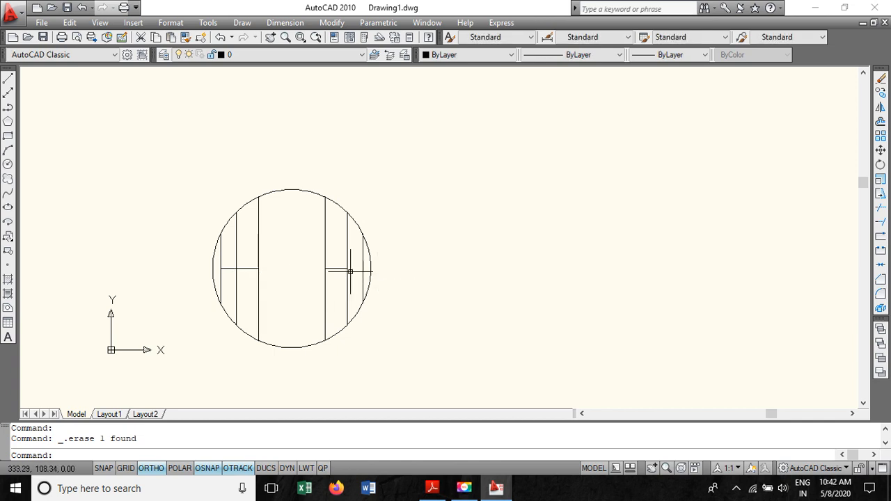
left_click(245, 267)
key("Delete")
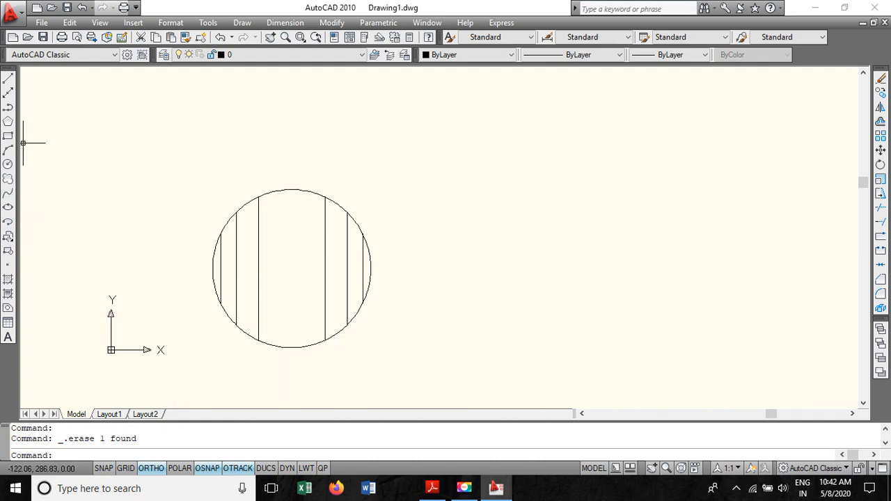
- Draw horizontal lines joining the top ends and the bottom ends of the two central vertical lines on the circle
left_click(8, 82)
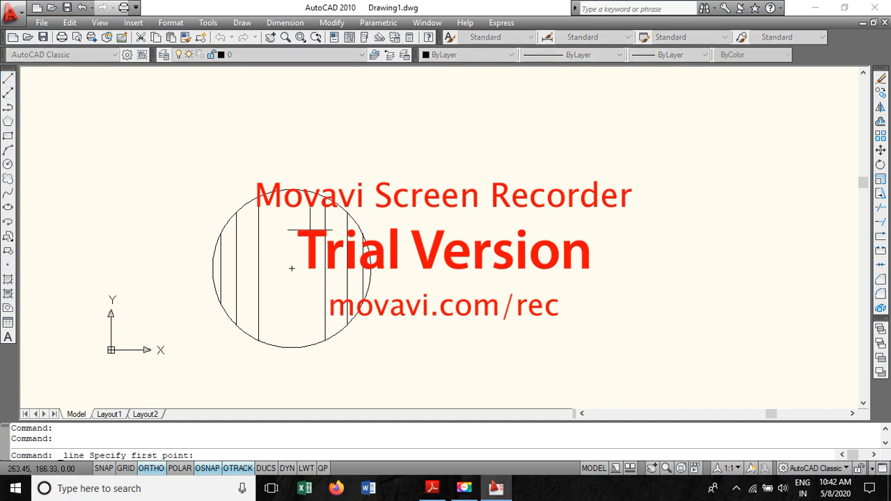
left_click(258, 196)
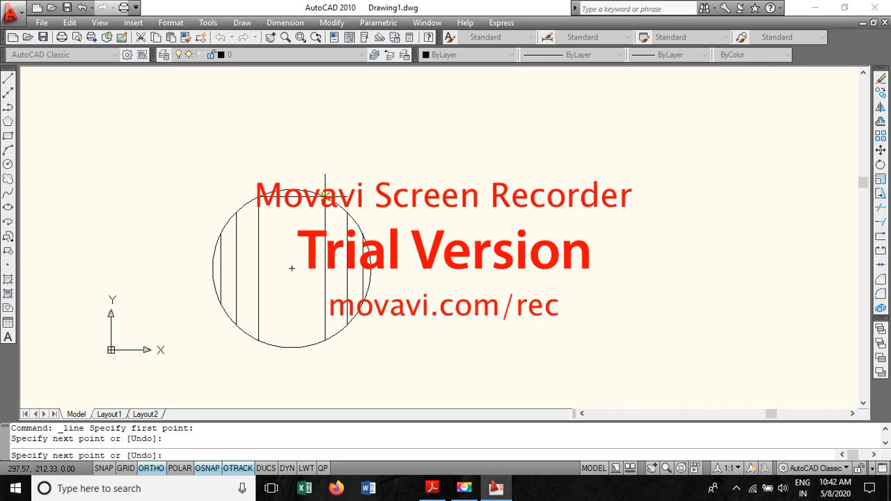
key("Escape")
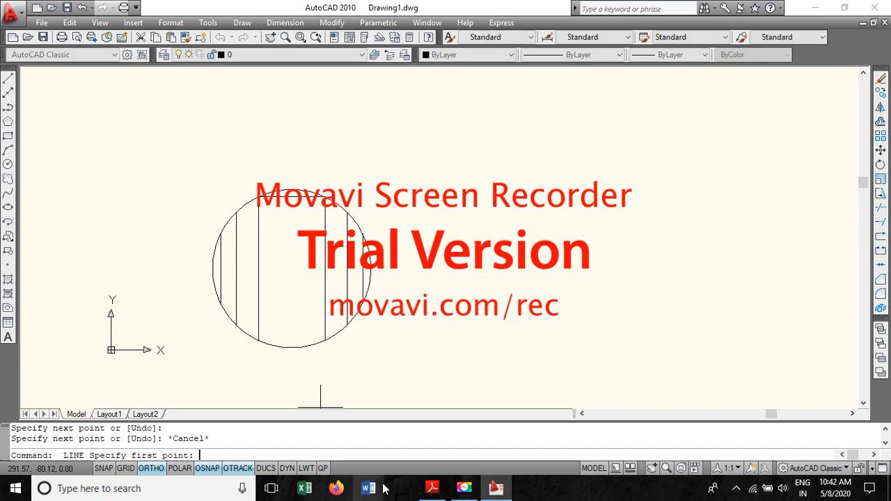
key("space")
left_click(258, 341)
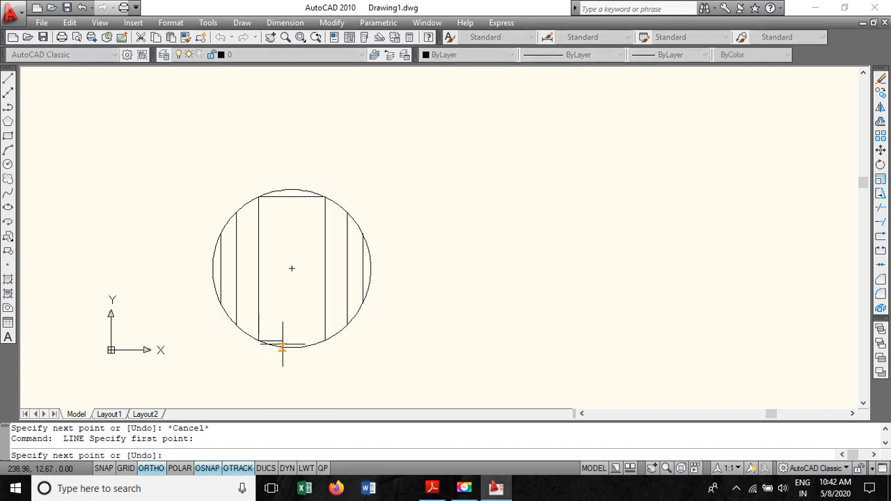
left_click(324, 341)
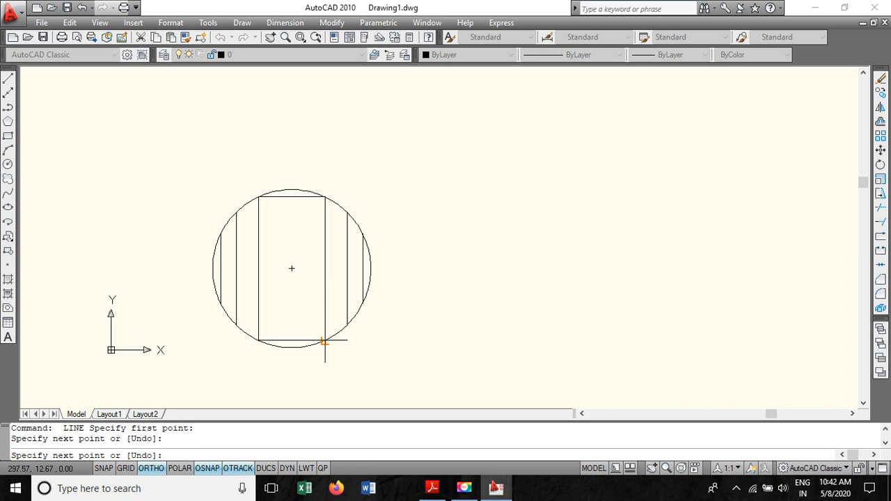
key("Escape")
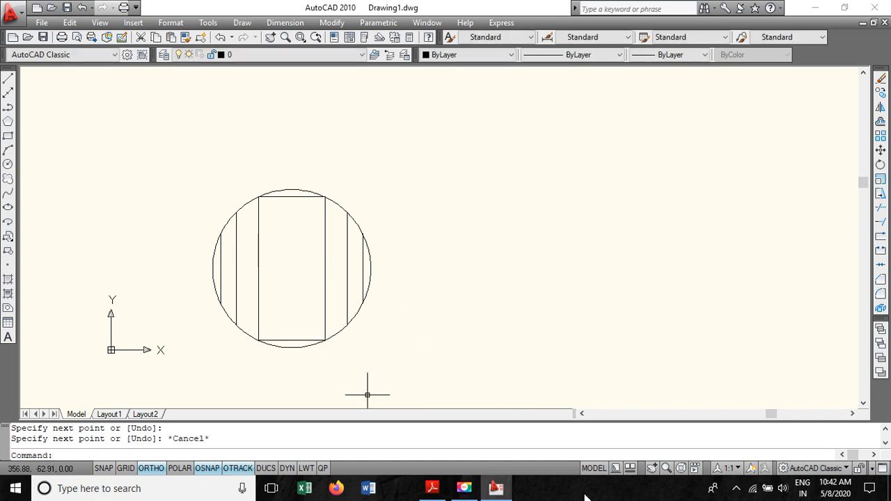
- Draw horizontal lines across the top and bottom ends of the second pair of vertical lines where they meet the circle
key("space")
left_click(240, 209)
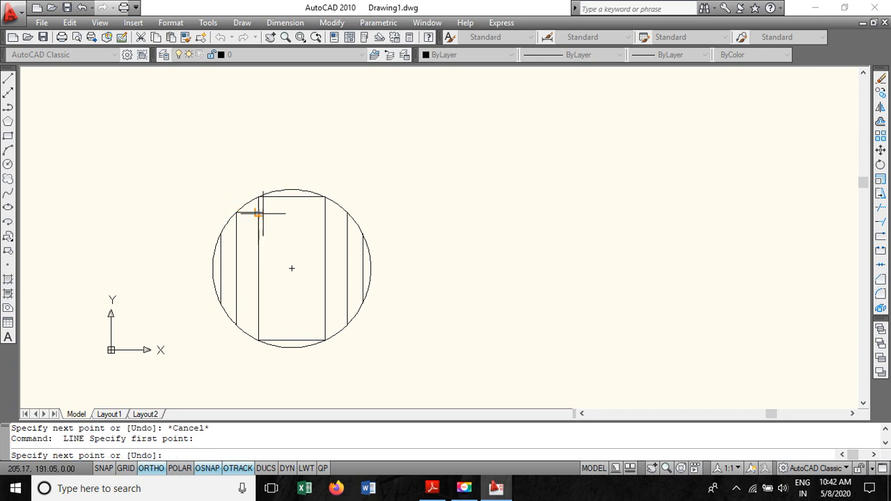
left_click(348, 212)
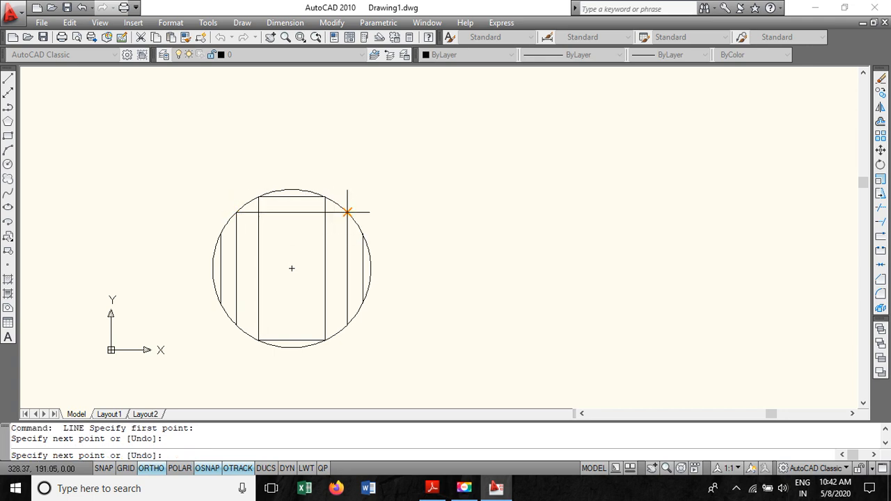
key("Escape")
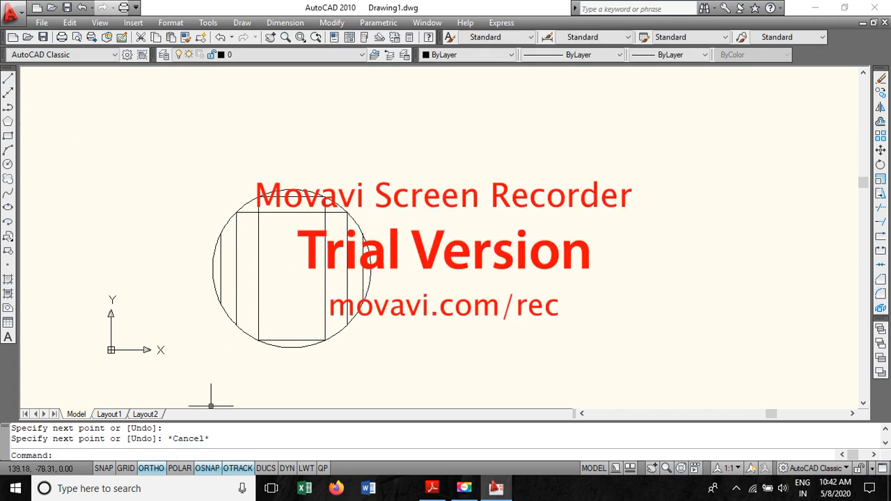
key("space")
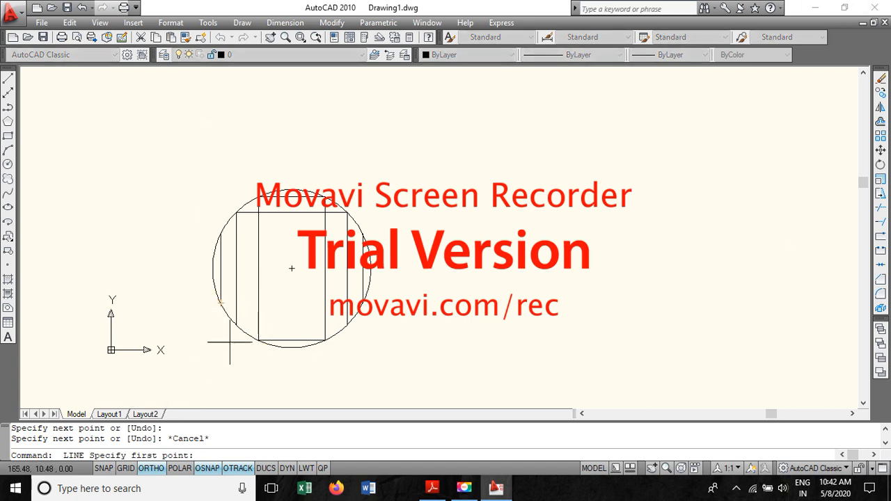
left_click(236, 325)
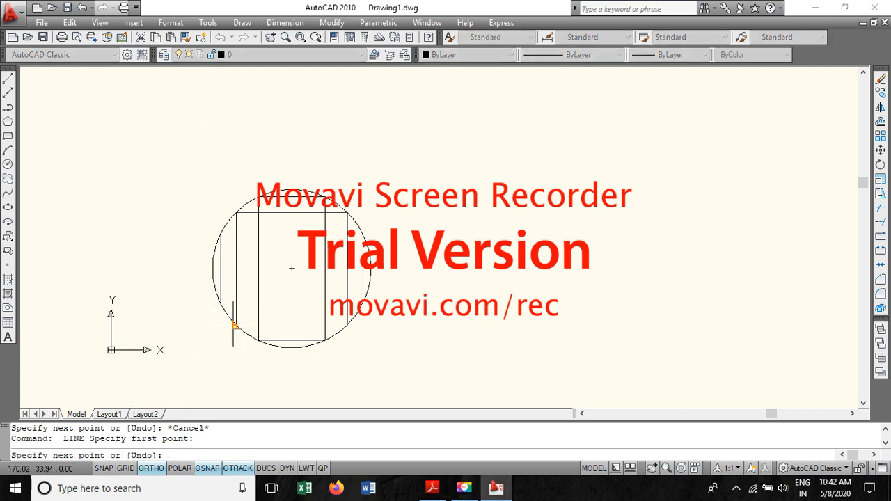
left_click(347, 325)
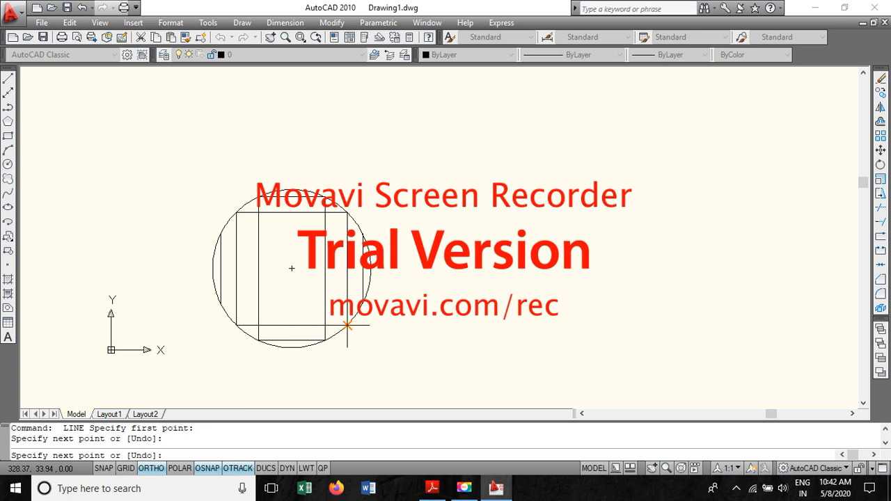
key("Escape")
- Draw horizontal lines across the top and bottom ends of the outermost pair of vertical lines at the circle
key("Return")
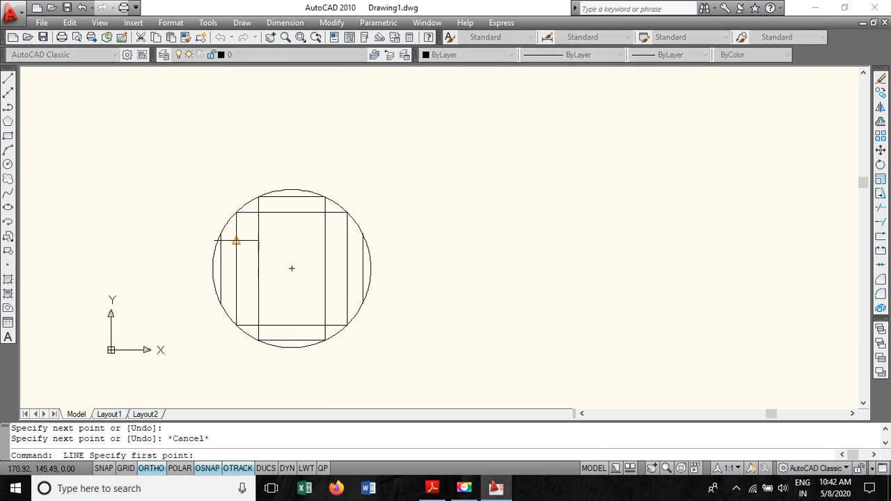
left_click(221, 234)
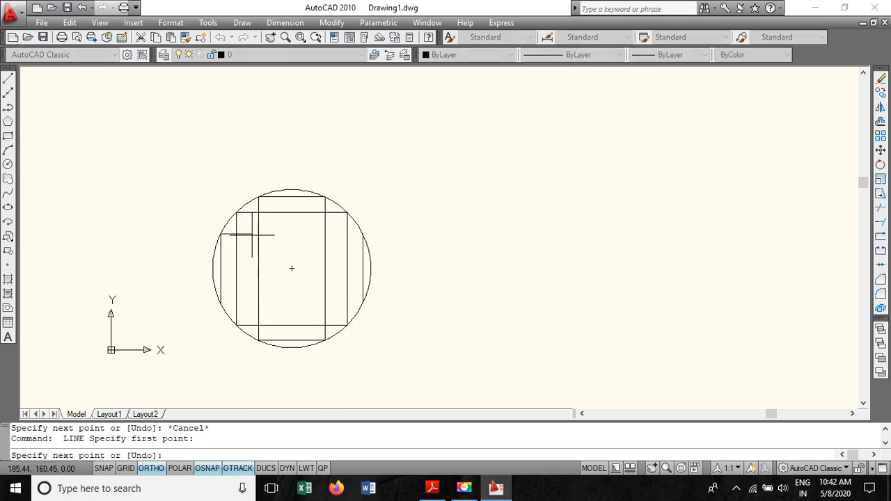
left_click(361, 231)
key("Escape")
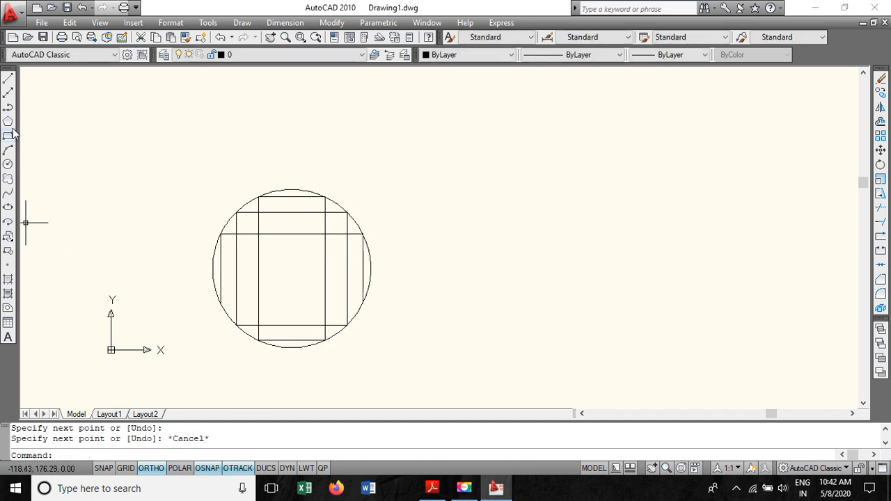
left_click(7, 80)
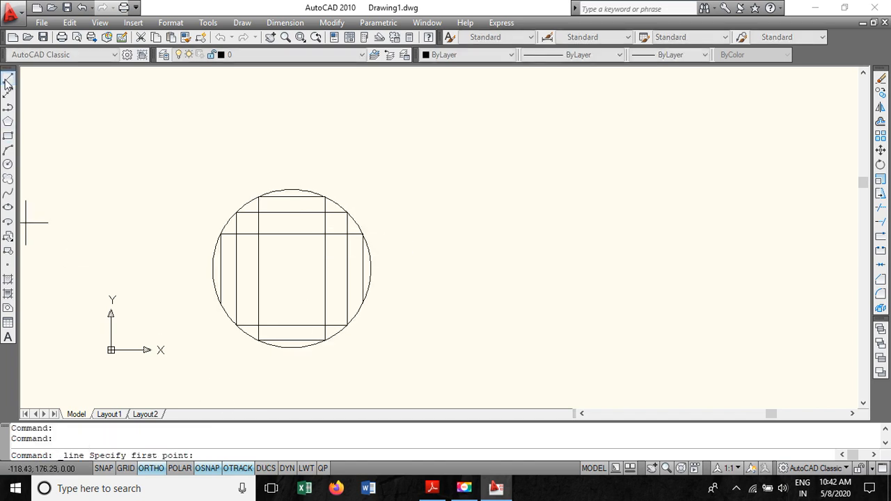
left_click(220, 303)
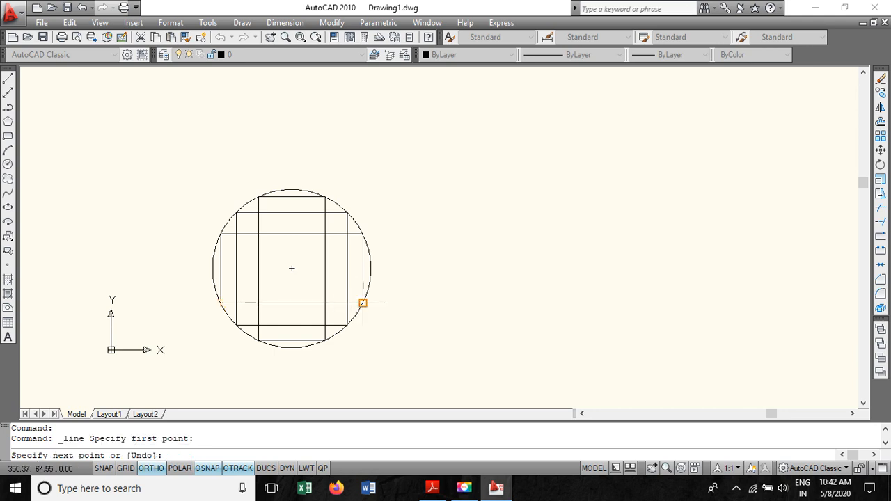
left_click(363, 303)
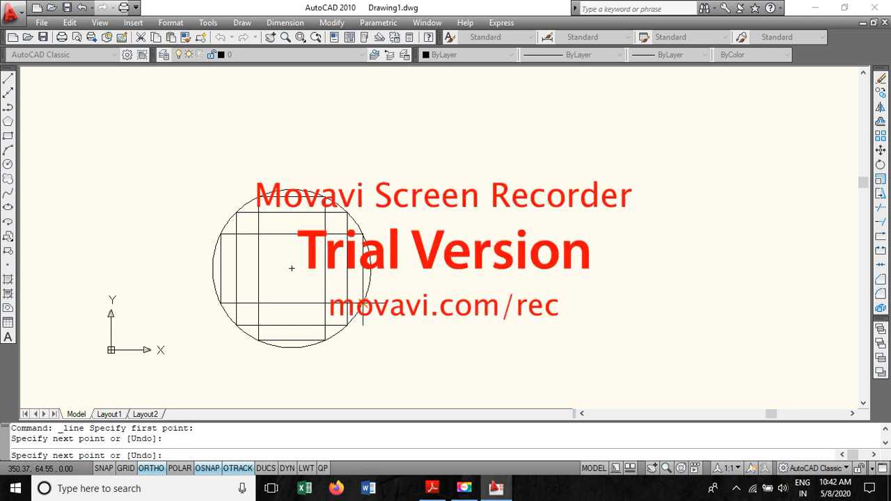
key("Escape")
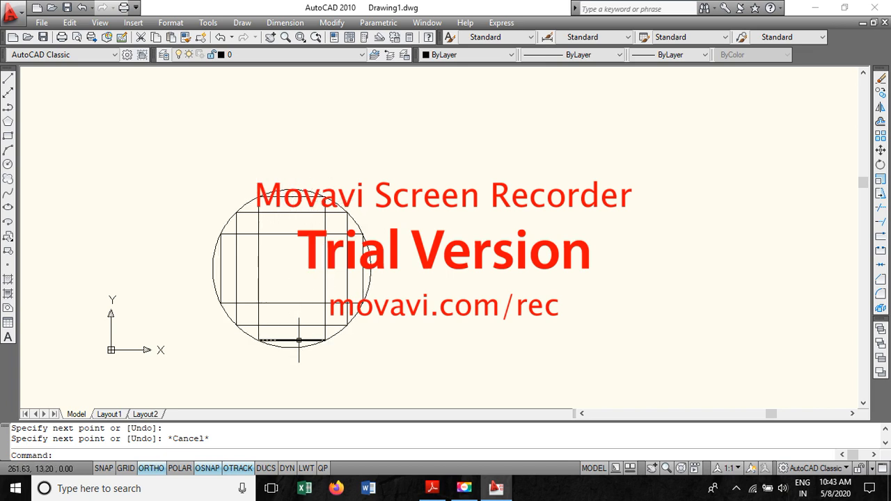
- Trim the inner horizontal line segments crossing the central and second steps, using all objects as cutting edges
scroll(220, 255, "up", 5)
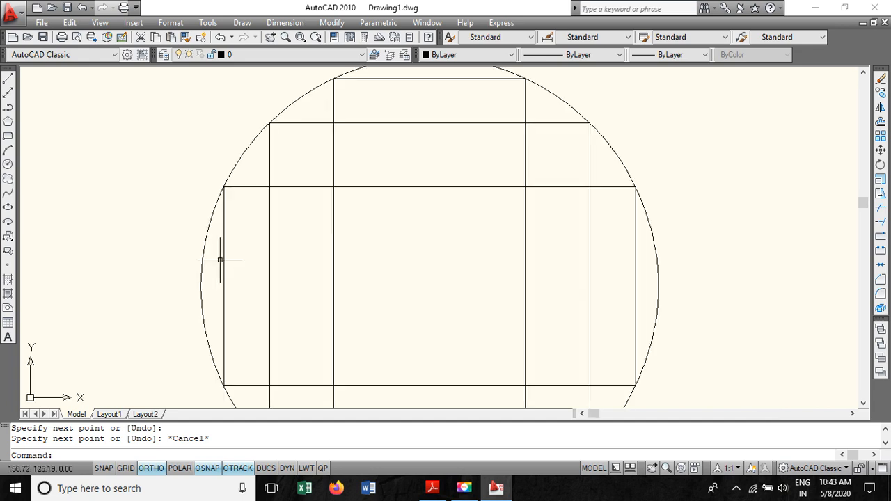
scroll(429, 217, "down", 3)
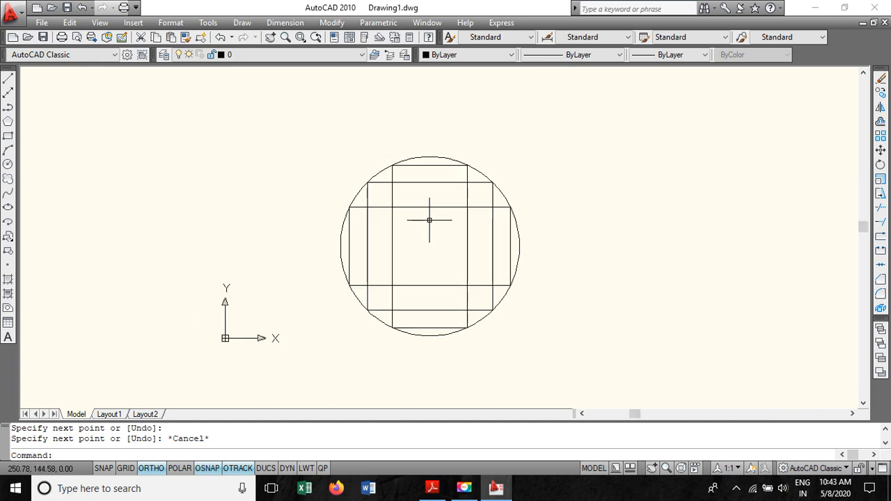
scroll(430, 217, "up", 1)
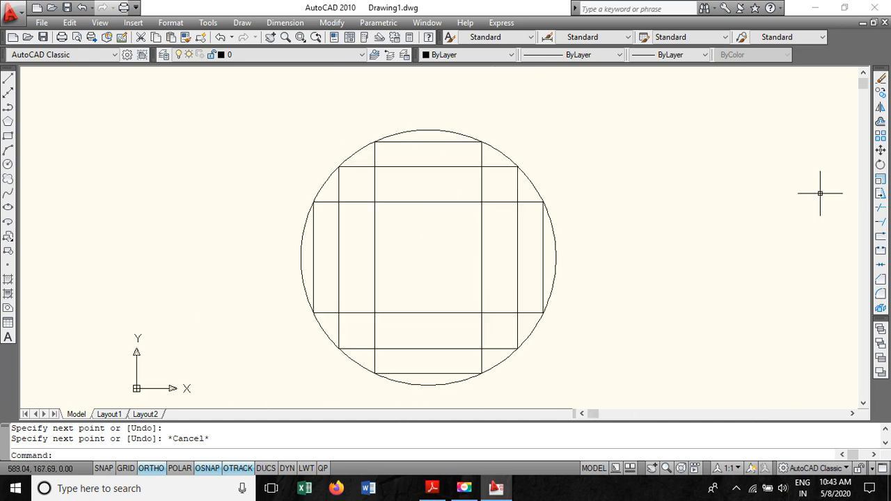
left_click(879, 208)
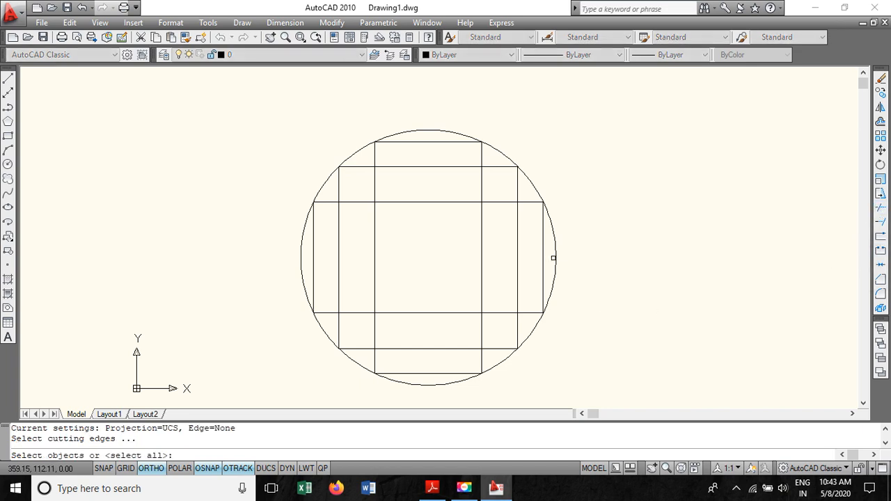
key("Return")
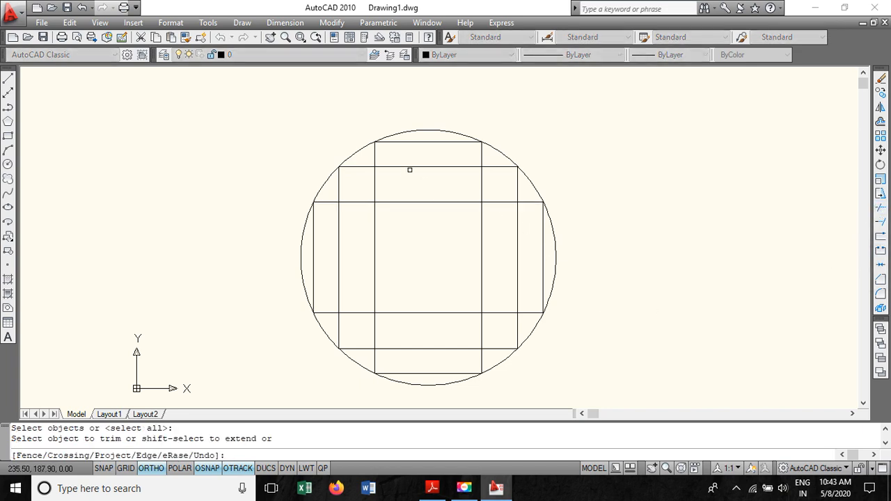
left_click(409, 167)
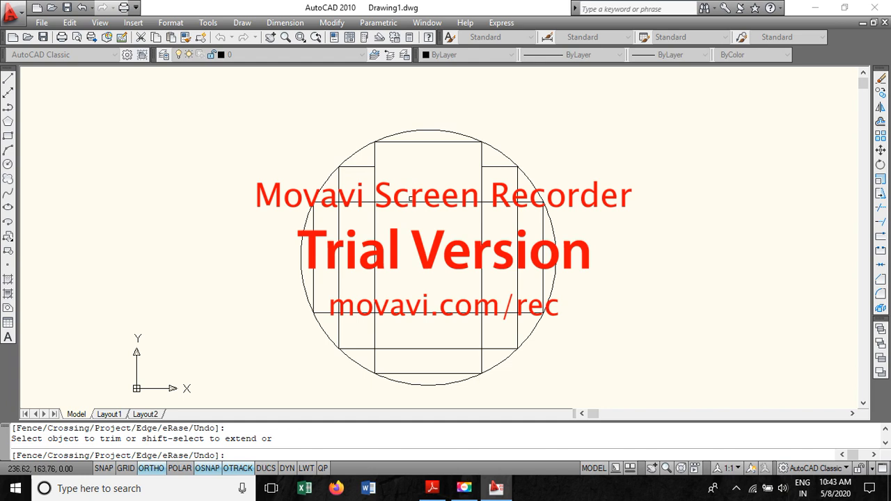
left_click(404, 201)
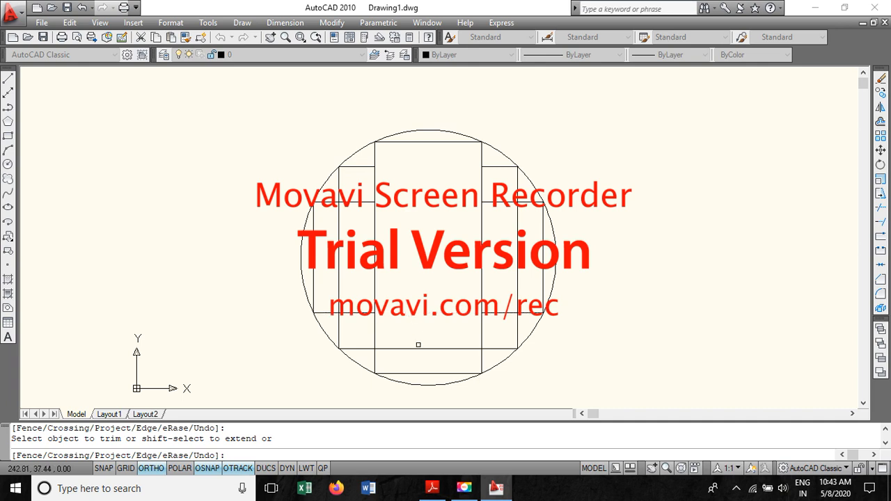
left_click(415, 349)
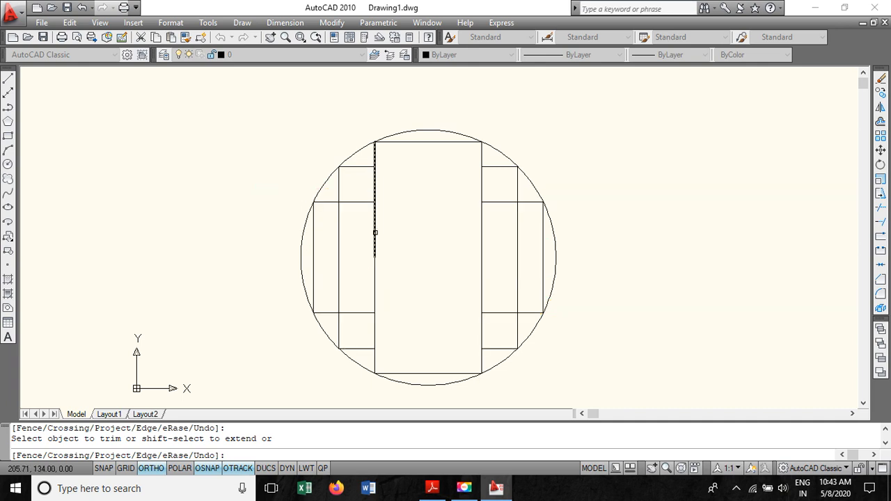
left_click(356, 202)
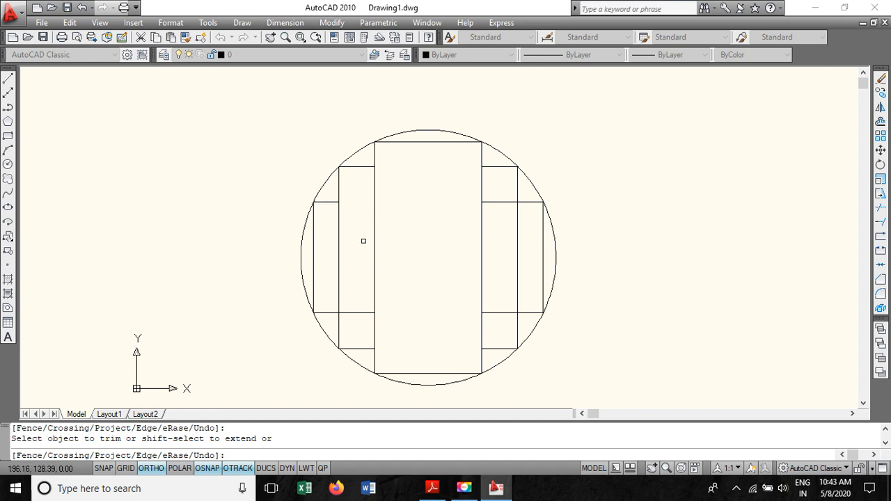
left_click(350, 312)
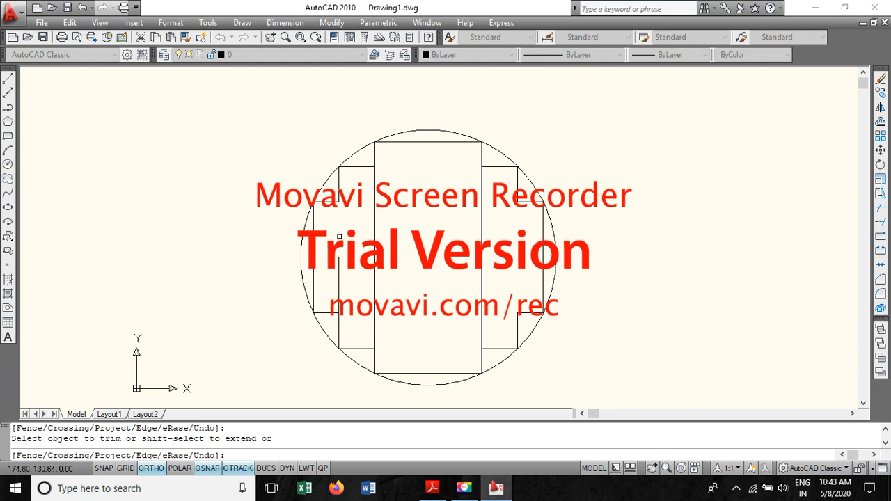
- Trim the inner vertical segments of the central step so only the stepped core outline remains
left_click(374, 206)
left_click(374, 273)
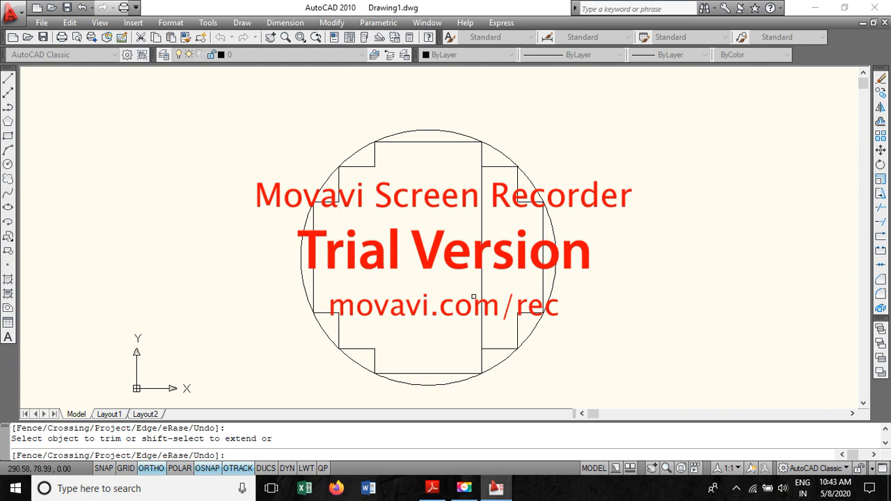
left_click(481, 298)
left_click(482, 232)
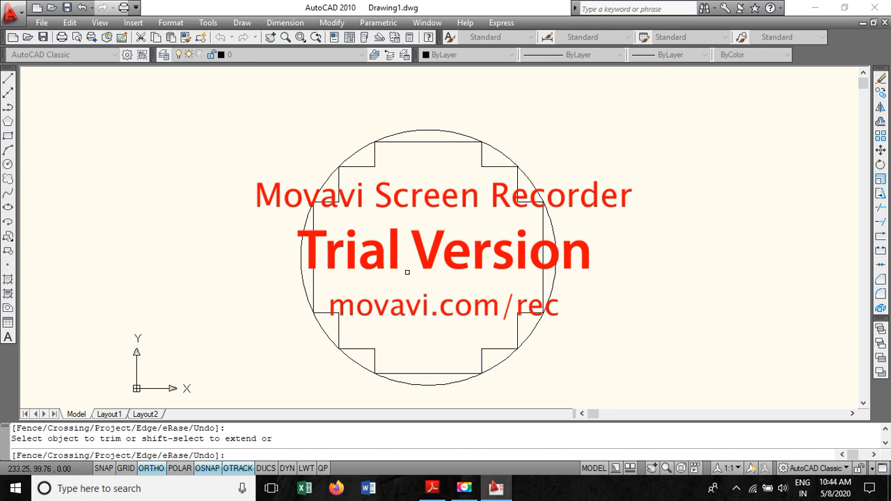
scroll(406, 273, "down", 2)
scroll(406, 272, "up", 3)
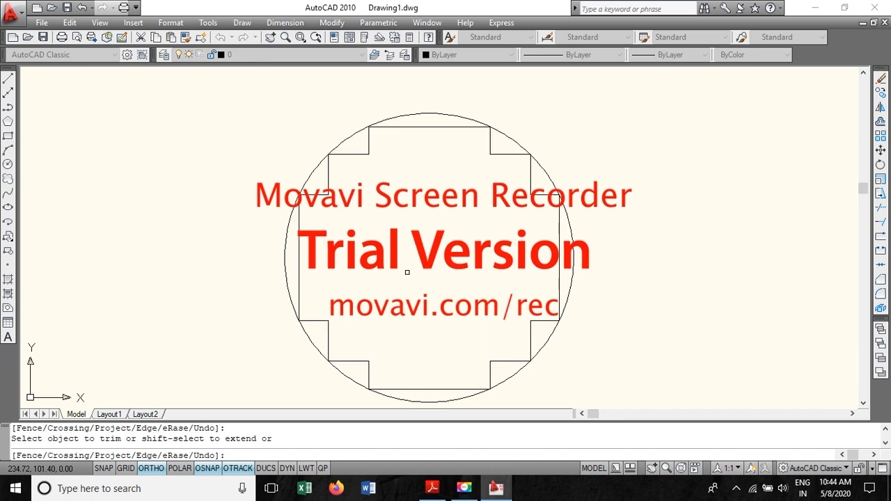
key("Escape")
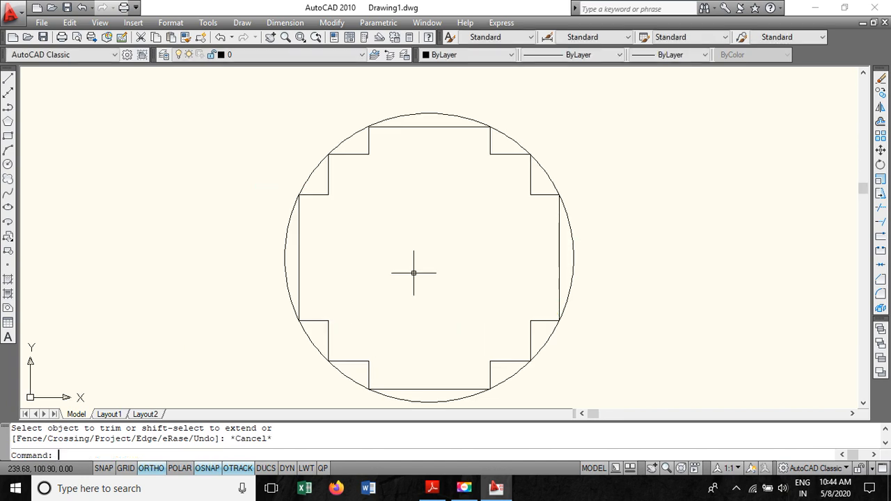
scroll(423, 283, "down", 2)
scroll(424, 283, "up", 1)
scroll(424, 283, "up", 2)
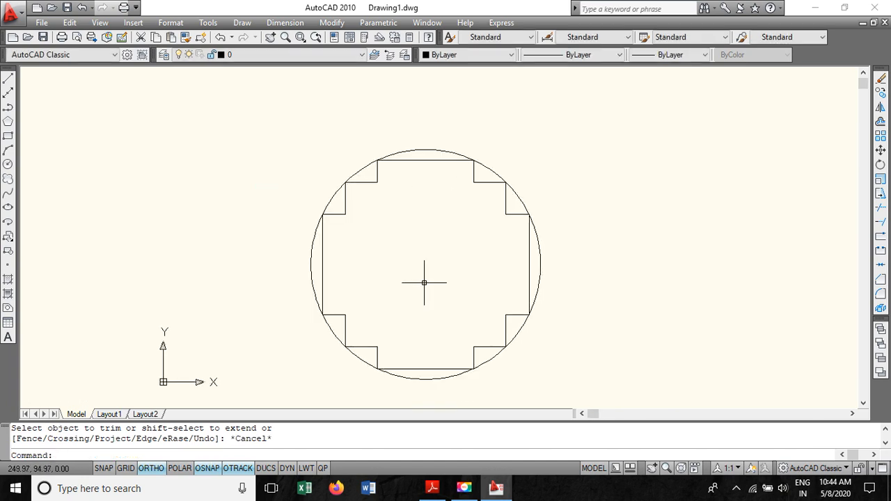
- Review the problem statement in the PDF for the distance between core centres and the assumed HV winding diameters
scroll(424, 283, "down", 3)
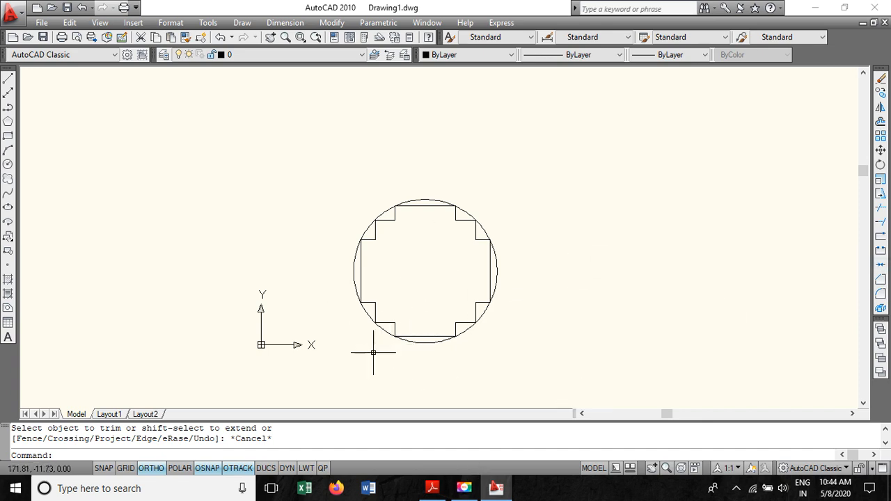
left_click(432, 488)
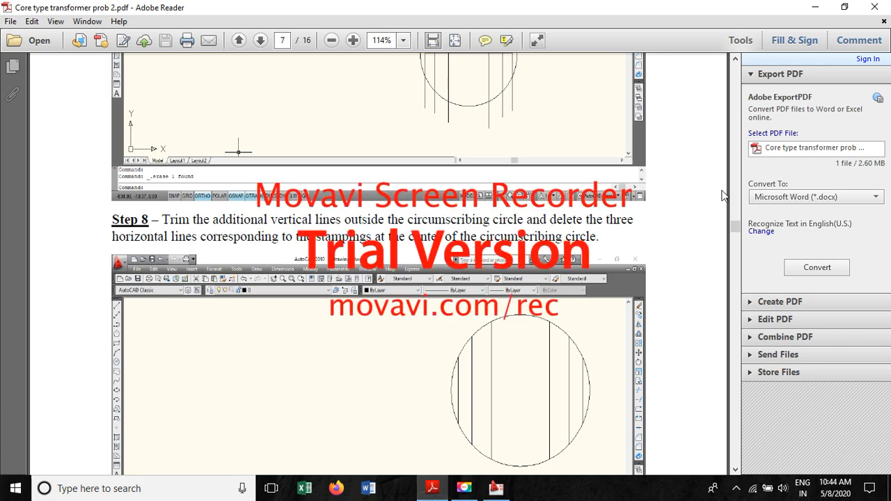
left_click_drag(734, 229, 736, 86)
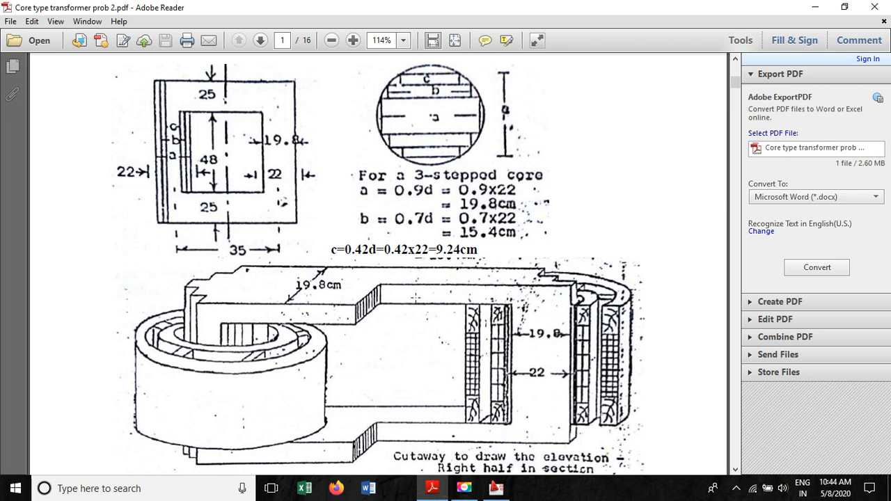
scroll(390, 292, "down", 10)
scroll(387, 255, "down", 15)
scroll(359, 252, "up", 20)
scroll(362, 252, "up", 5)
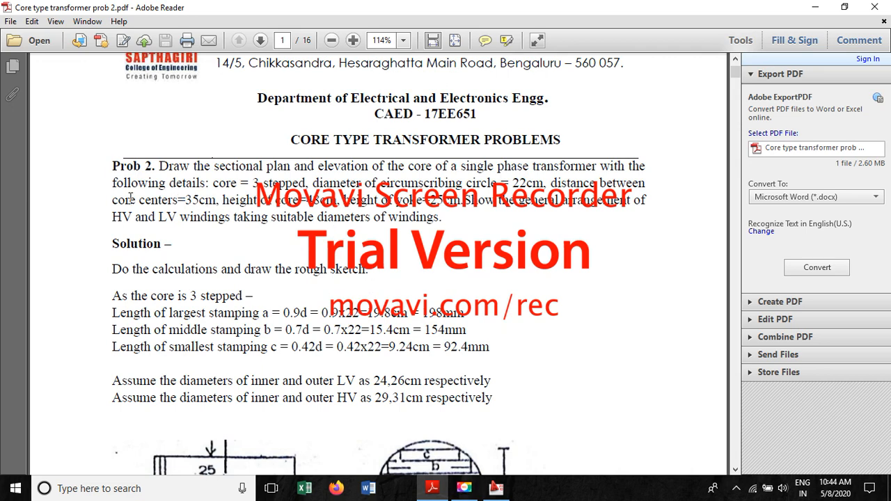
left_click_drag(550, 183, 202, 200)
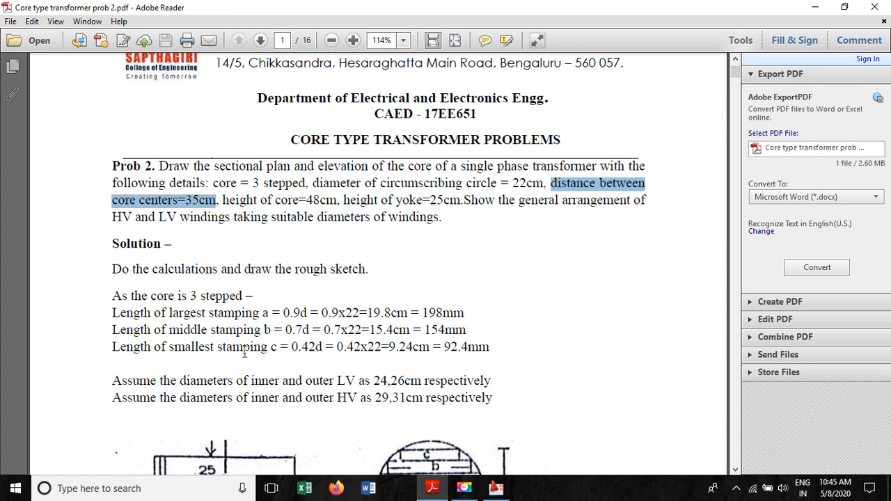
left_click(437, 251)
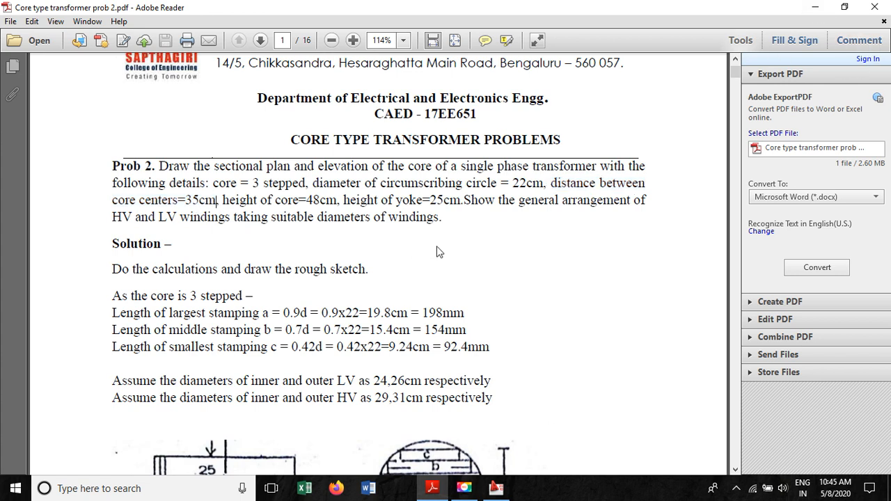
scroll(360, 394, "down", 2)
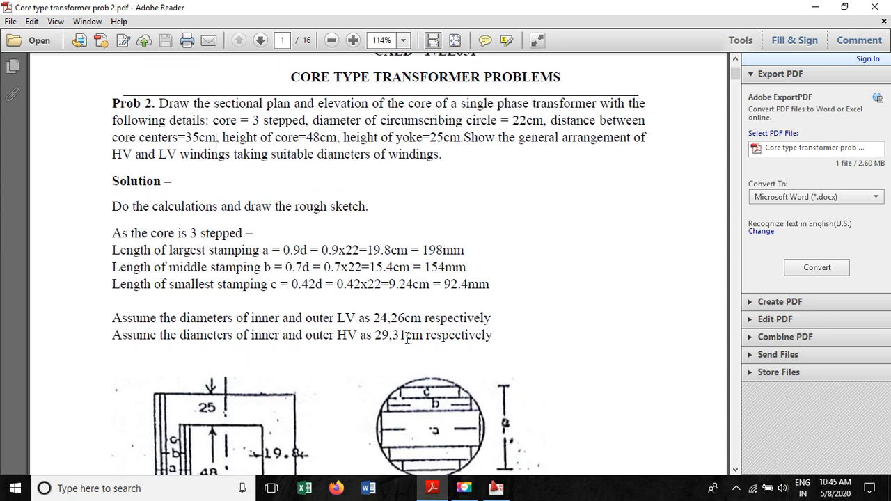
left_click_drag(406, 336, 391, 337)
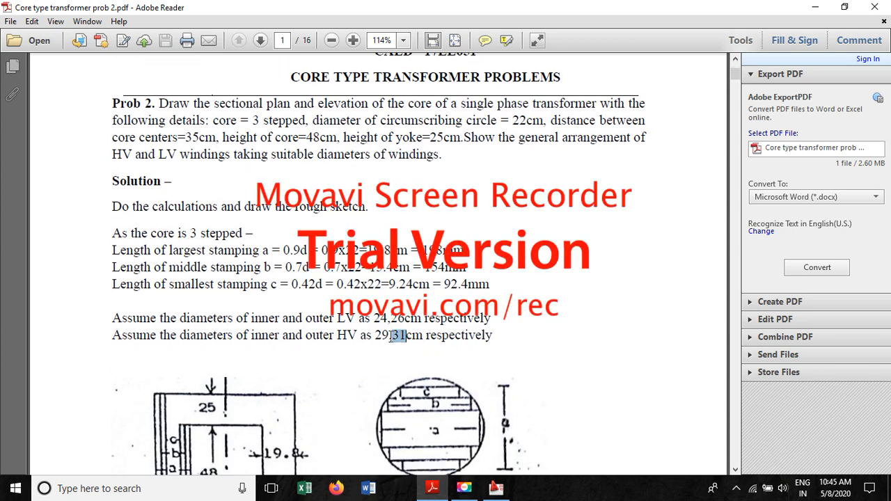
left_click(420, 346)
double_click(398, 337)
left_click(407, 352)
left_click_drag(396, 334, 430, 335)
left_click(421, 353)
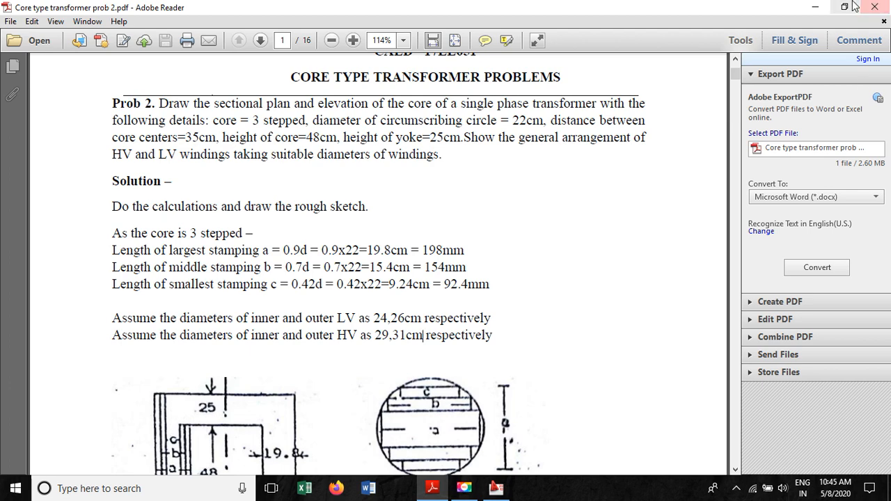
left_click(814, 7)
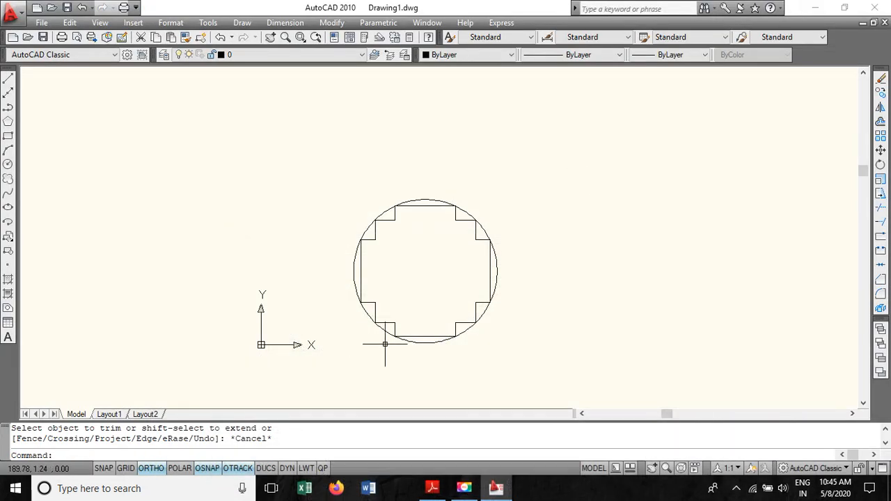
- Draw a 350 mm horizontal line to the right from the centre of the core circle
left_click(9, 82)
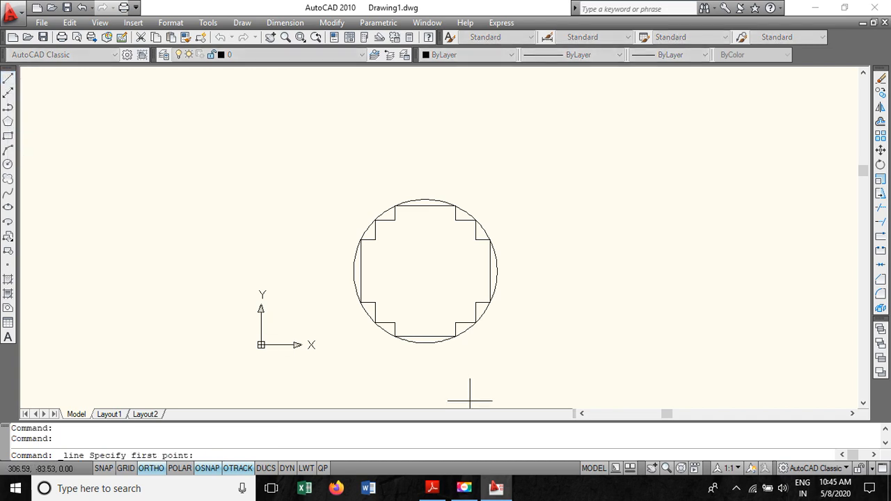
left_click(424, 271)
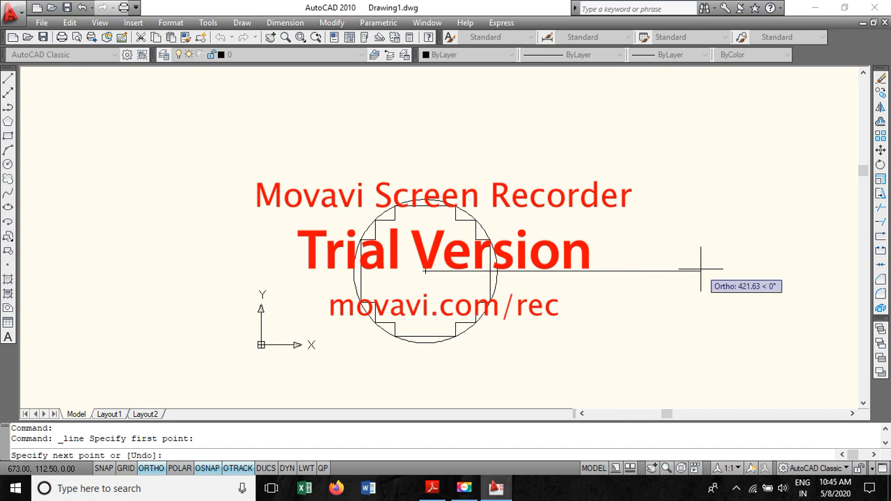
type("350")
key("Return")
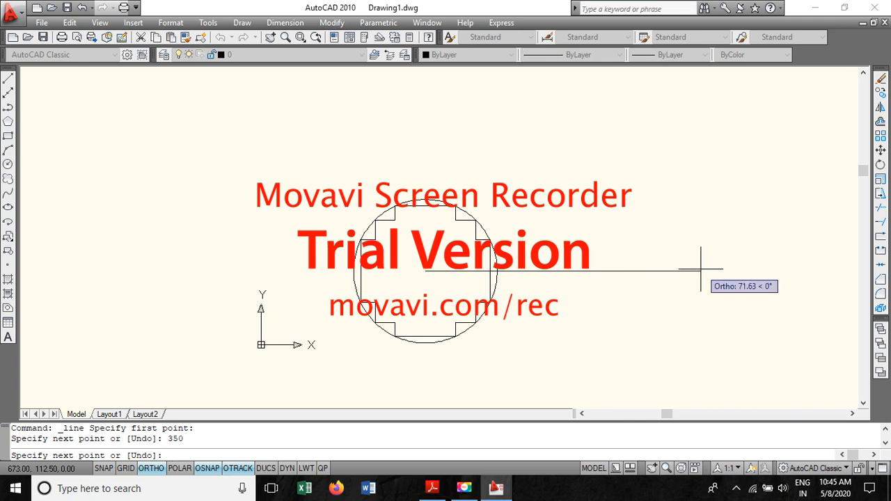
key("Return")
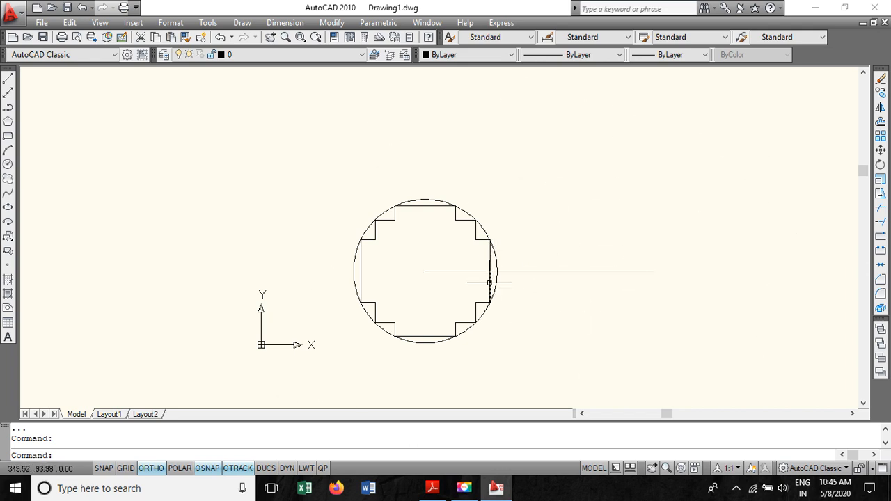
scroll(562, 283, "up", 3)
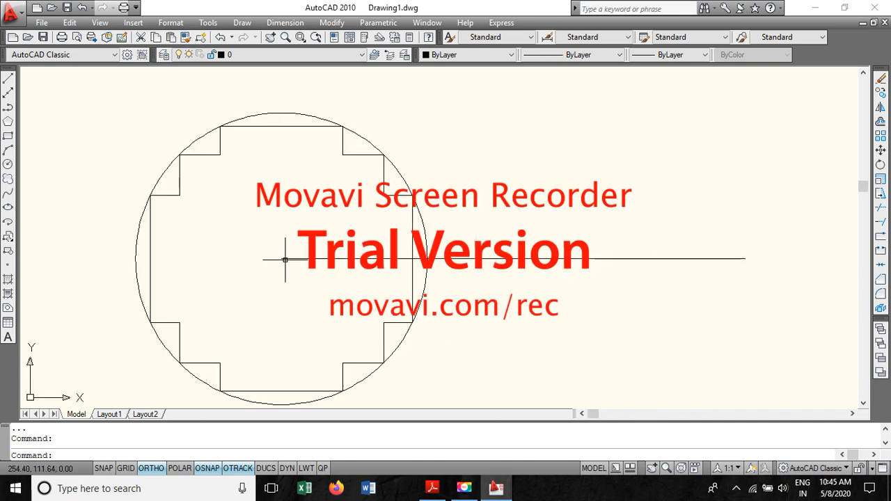
scroll(291, 259, "down", 2)
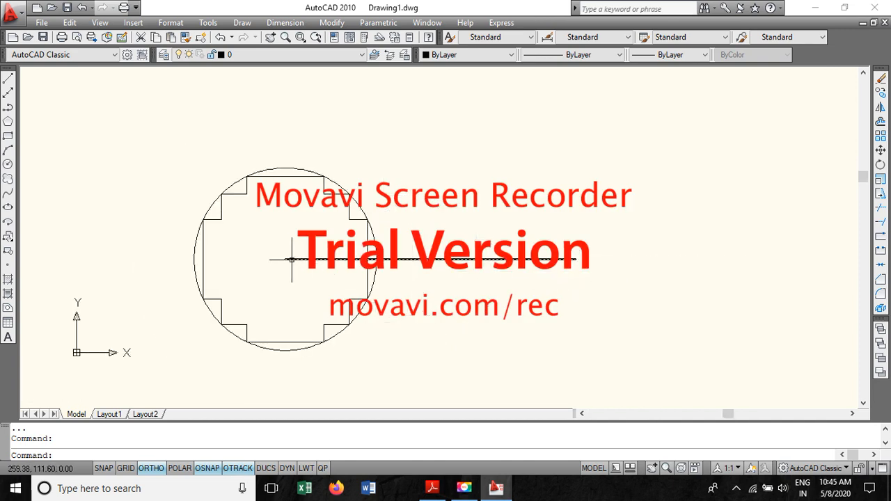
left_click(499, 259)
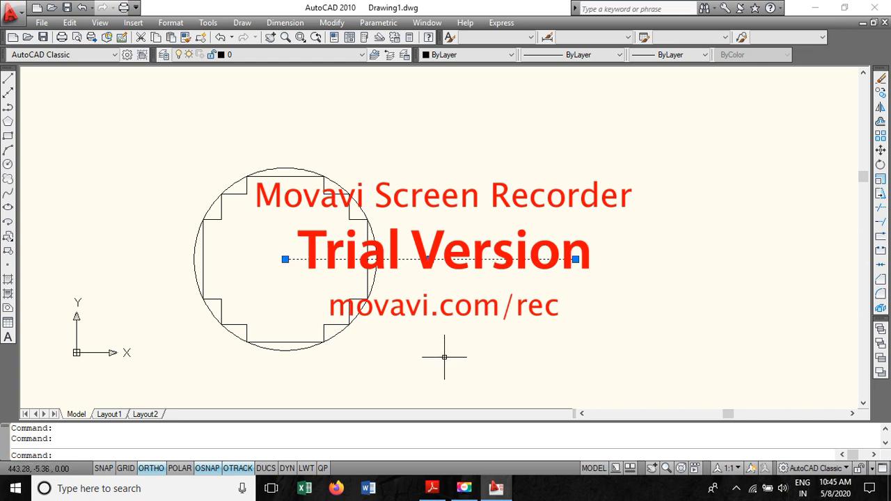
key("Escape")
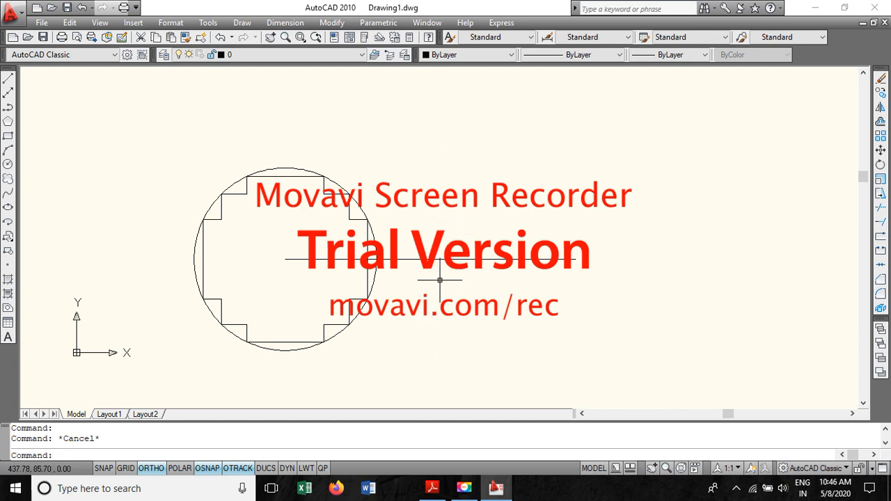
- Draw a vertical line through the midpoint of the 350 mm horizontal line, extending above and below it
left_click(7, 79)
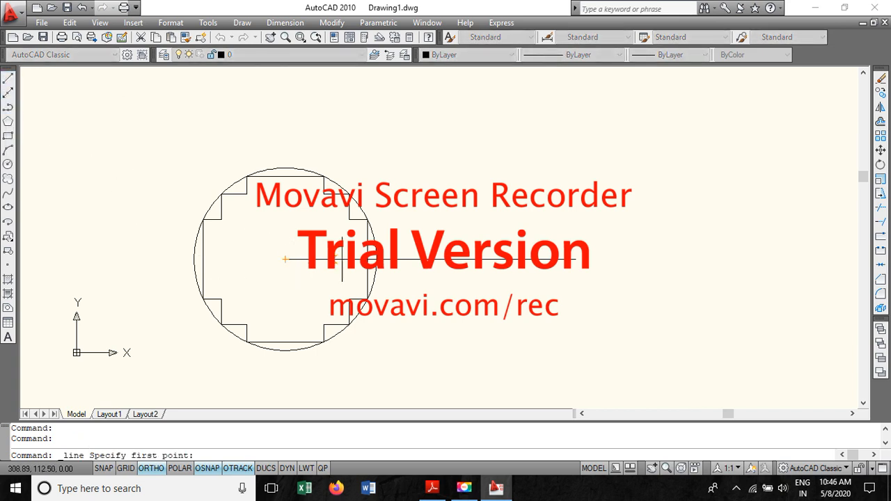
key("Escape")
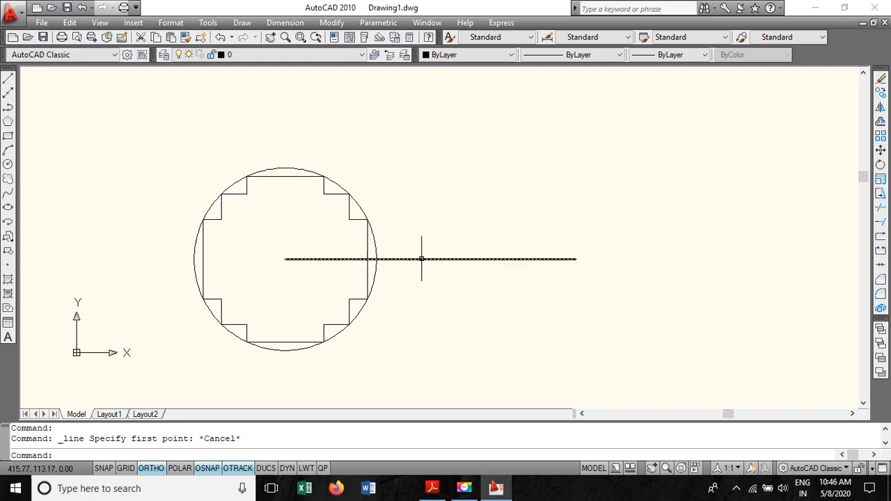
left_click(8, 82)
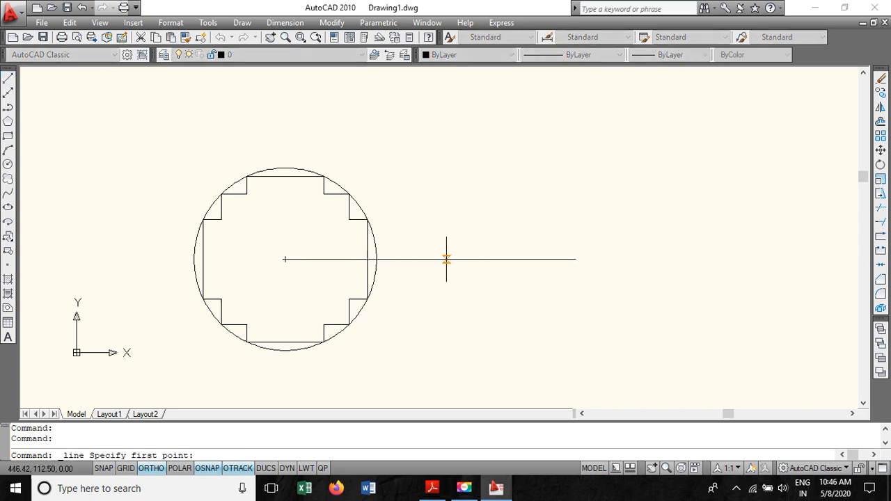
left_click(430, 259)
left_click(430, 108)
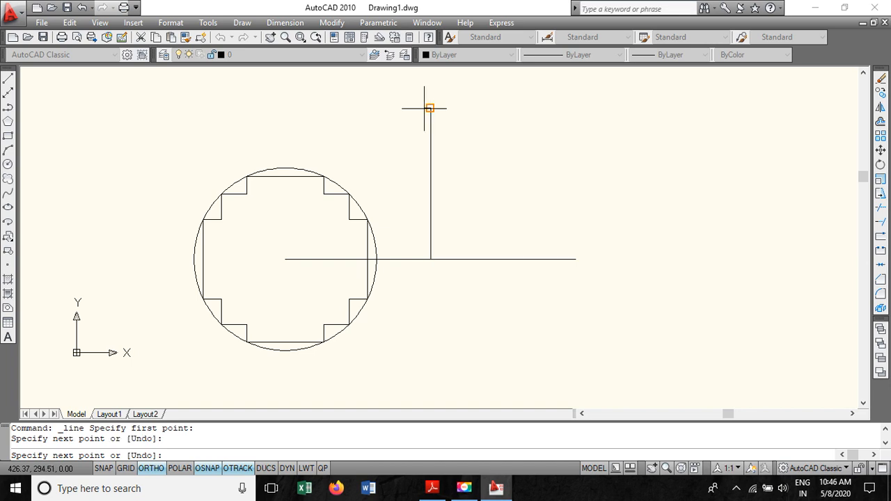
left_click(430, 259)
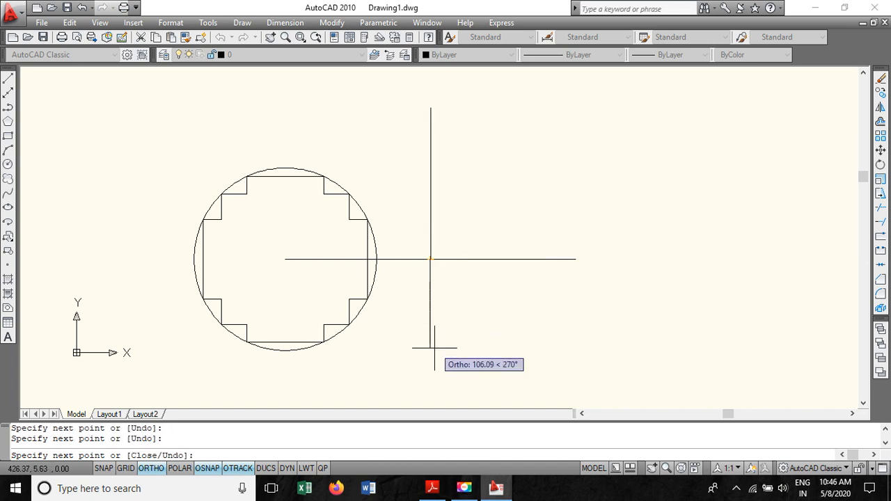
left_click(430, 358)
key("Escape")
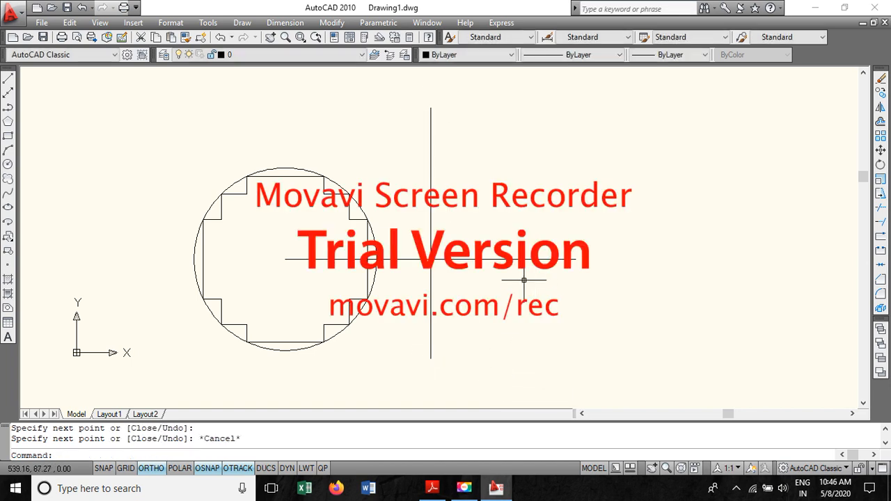
- Check the assumed HV winding diameters in the PDF problem statement again
scroll(384, 263, "up", 2)
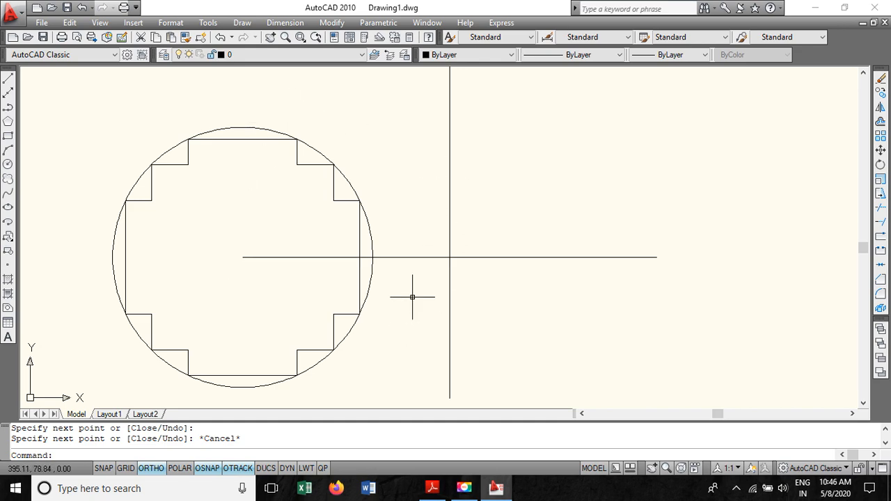
left_click(432, 488)
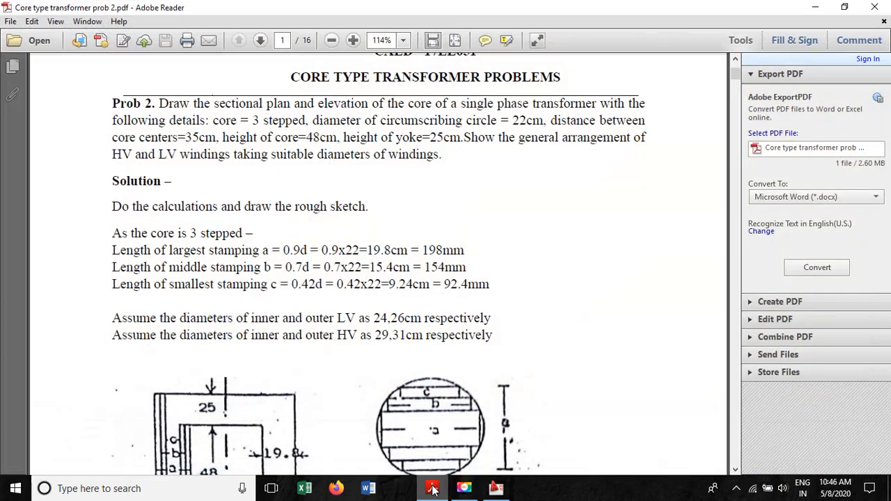
double_click(403, 338)
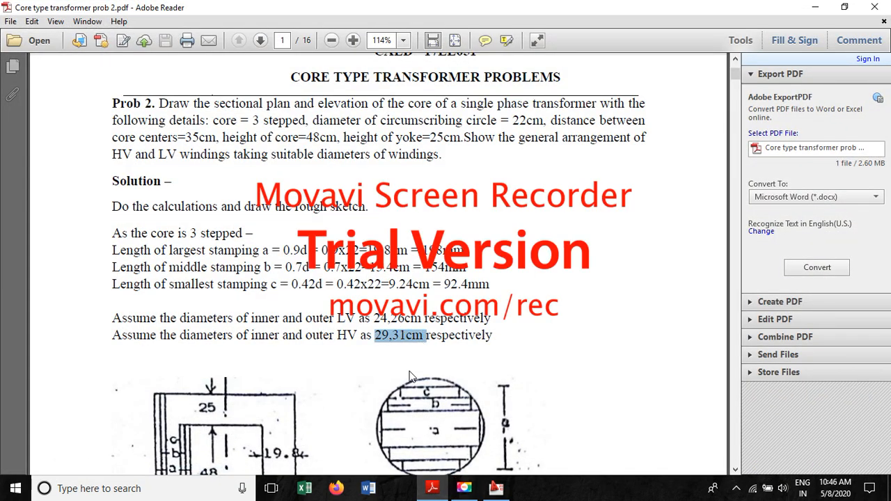
left_click(408, 353)
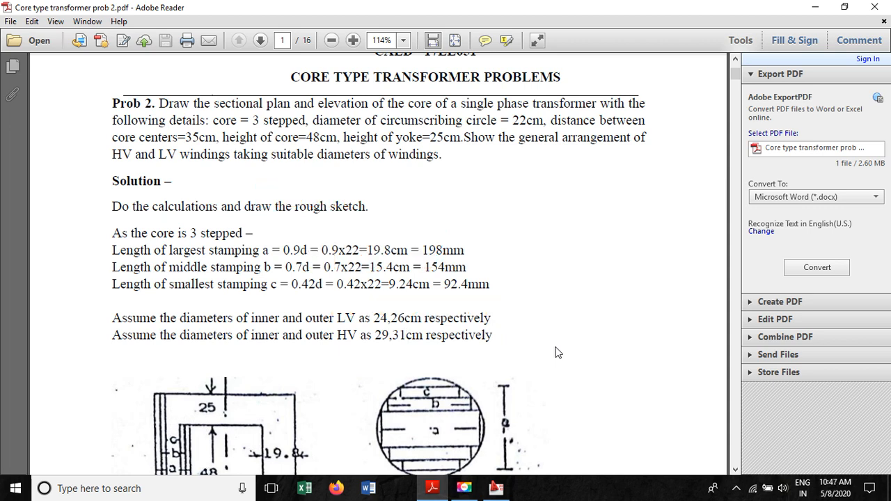
left_click(814, 7)
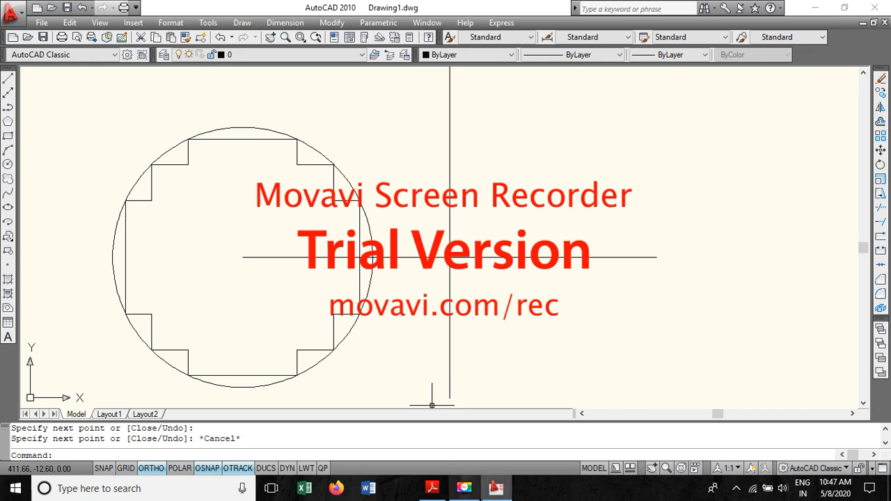
- Delete the horizontal and vertical construction lines beside the core circle
mouse_move(495, 489)
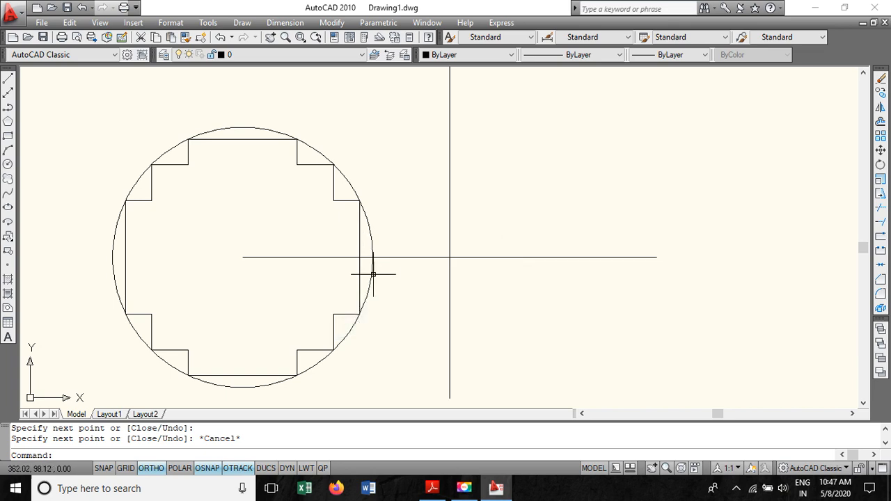
left_click(434, 258)
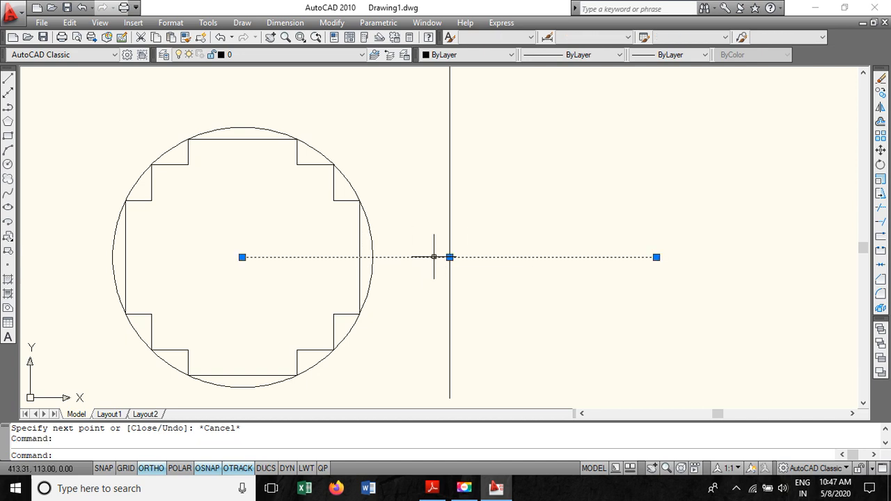
key("Delete")
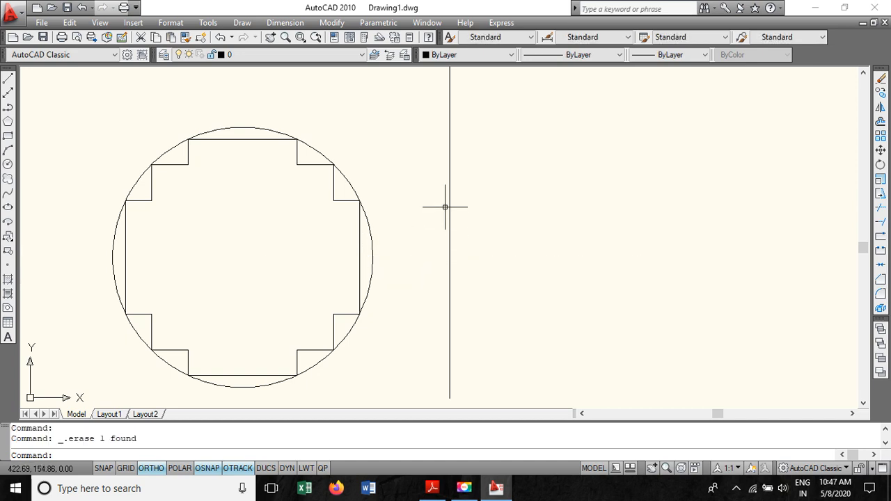
left_click(448, 208)
key("Escape")
left_click(450, 283)
key("Delete")
left_click(449, 181)
key("Delete")
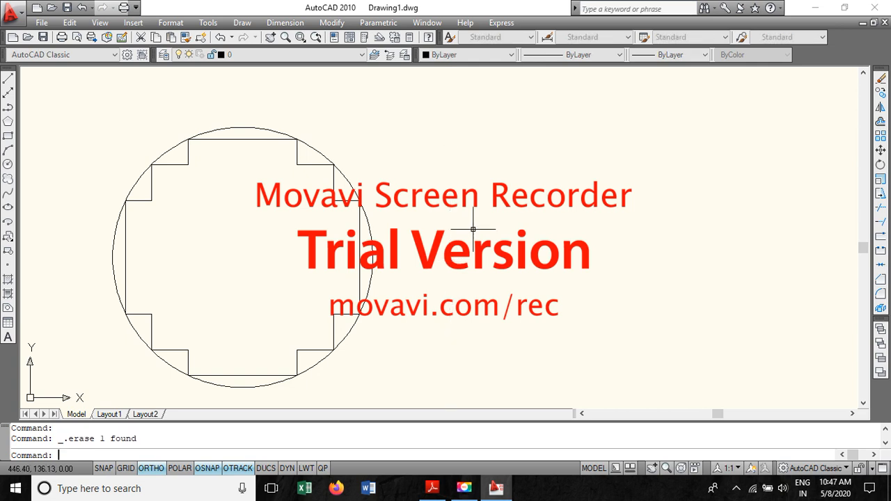
scroll(254, 261, "down", 1)
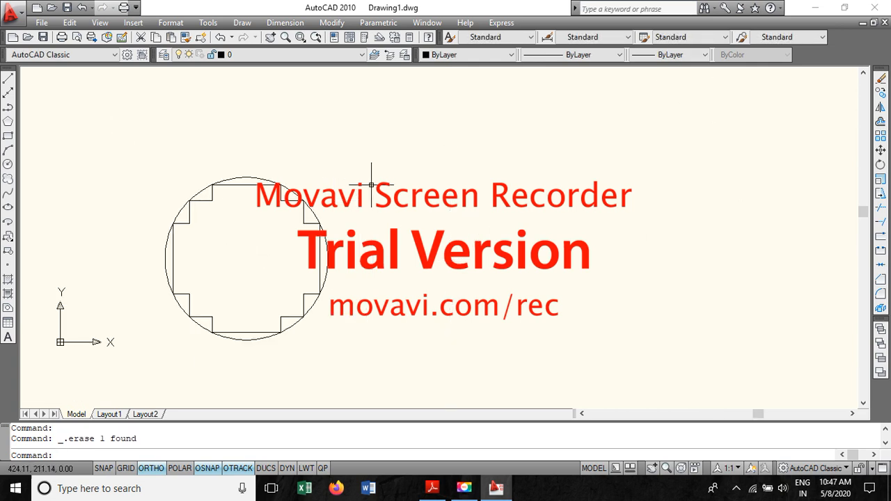
left_click(270, 37)
mouse_move(267, 213)
left_mouse_down()
mouse_move(616, 189)
mouse_move(604, 206)
left_mouse_up()
scroll(590, 225, "up", 2)
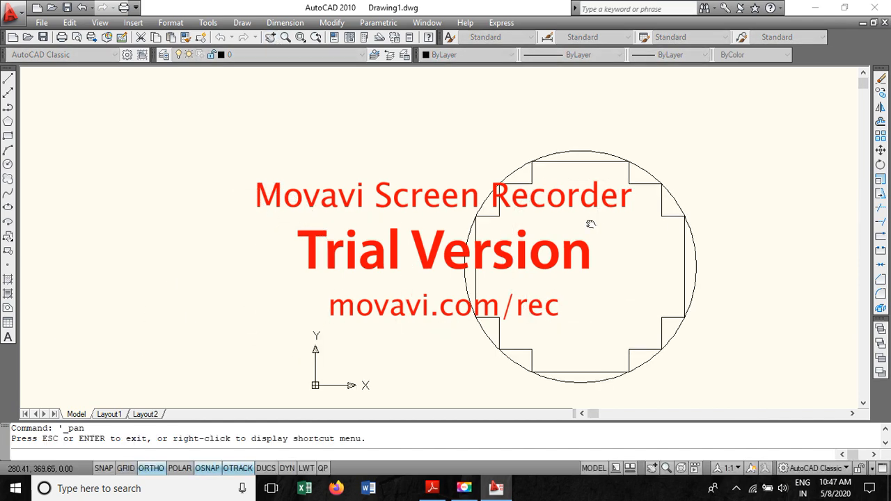
- Check the inner and outer LV winding diameters given in the PDF problem statement
scroll(590, 224, "down", 5)
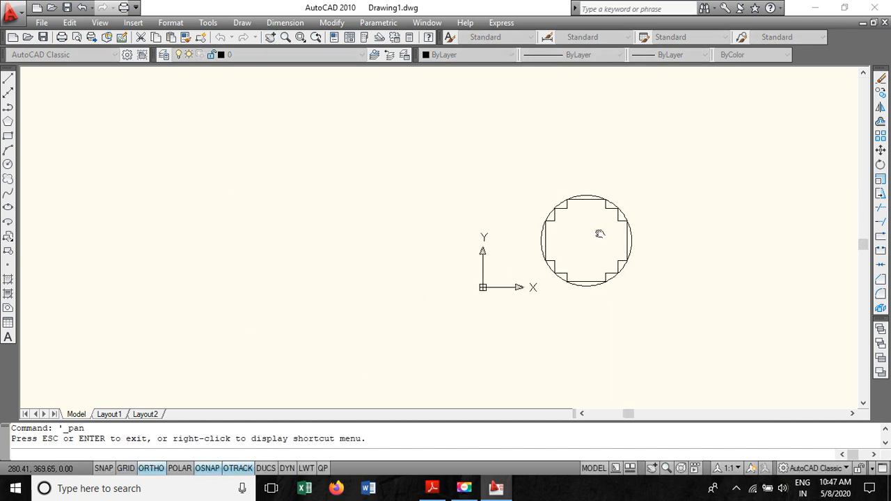
key("Escape")
key("Escape")
key("Escape")
scroll(599, 241, "up", 2)
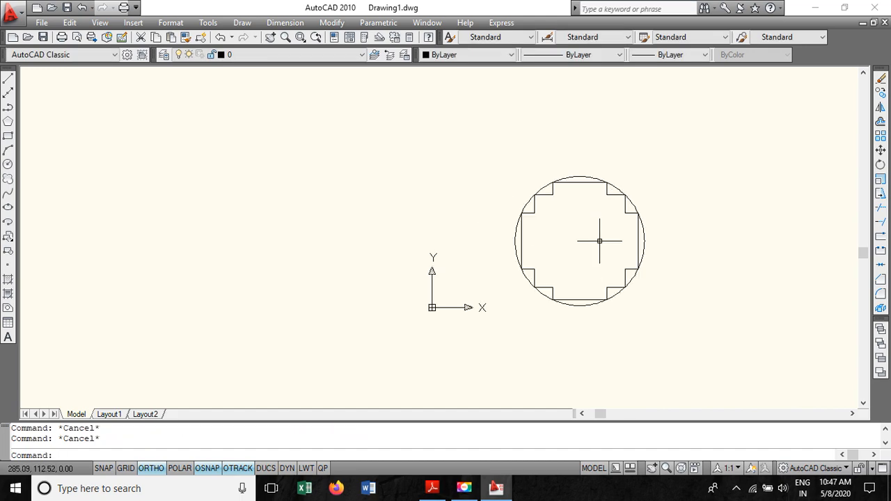
left_click(431, 488)
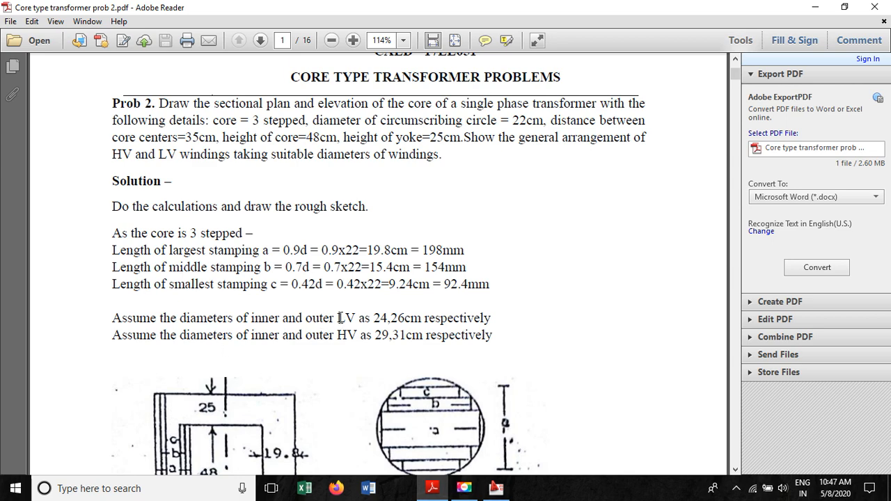
left_click_drag(386, 321, 421, 322)
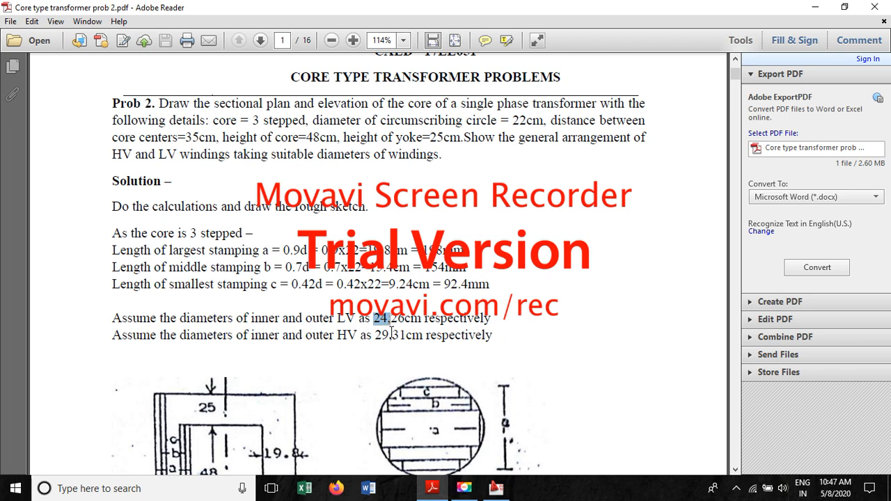
left_click(495, 488)
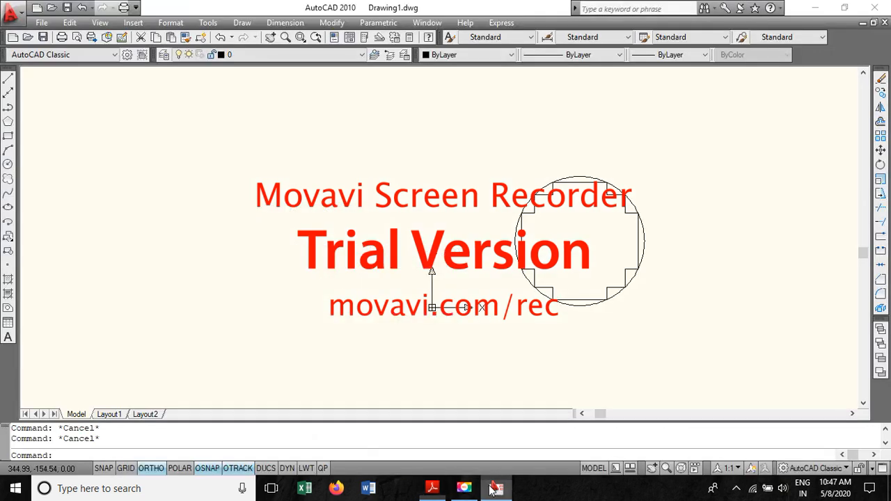
- Draw a circle of 240 mm diameter concentric with the core circle for the inner LV winding
left_click(7, 165)
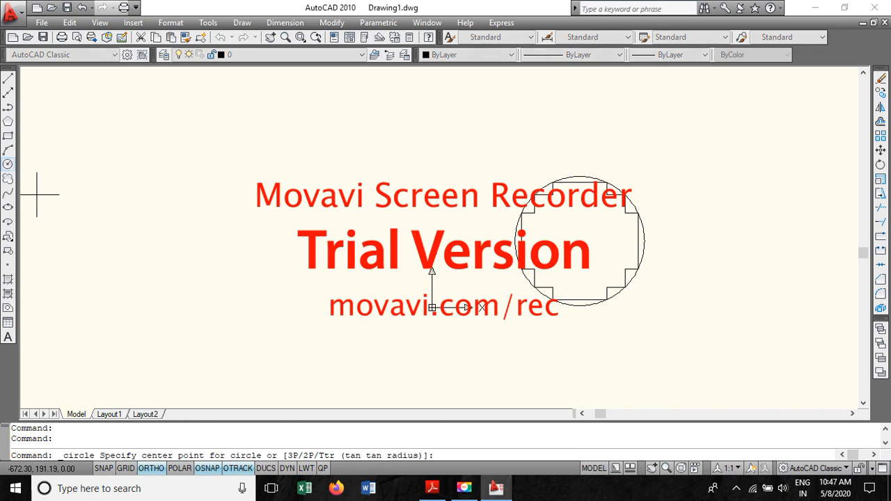
left_click(579, 241)
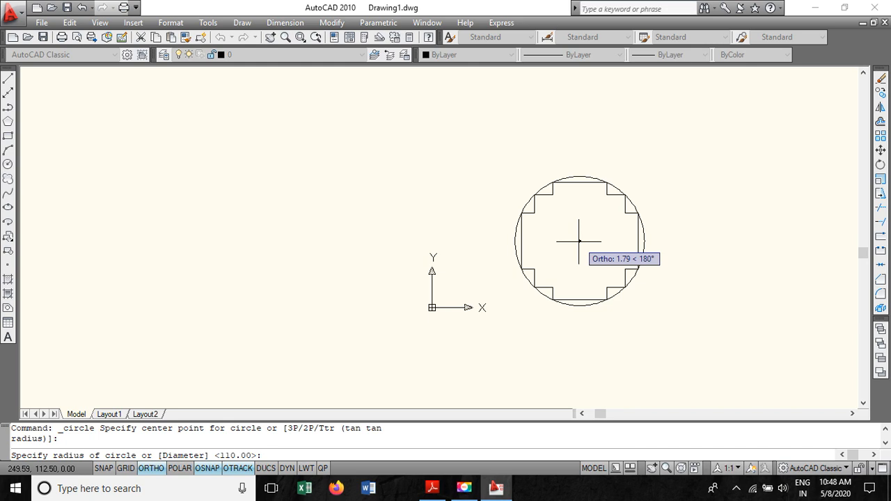
type("d")
key("Return")
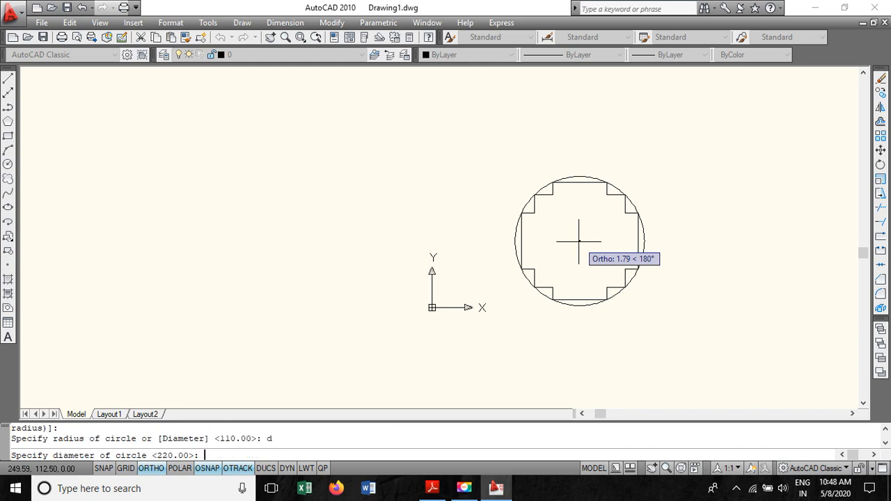
key("Return")
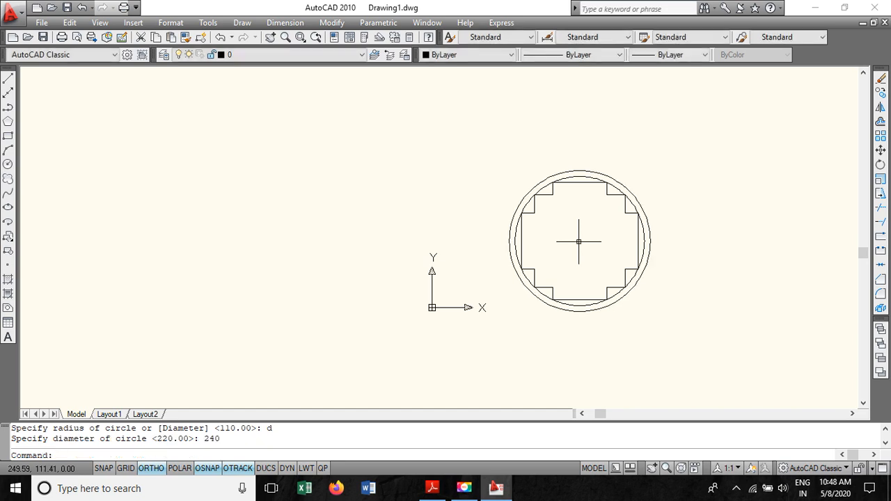
left_click(638, 197)
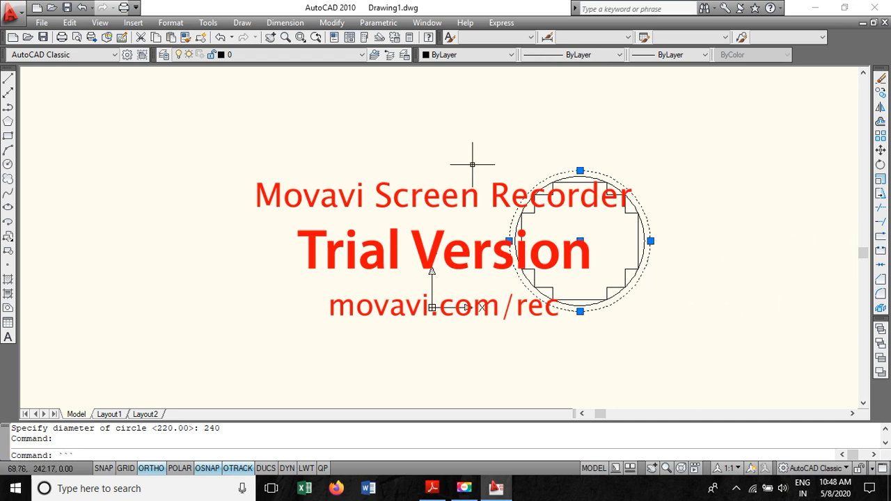
key("Escape")
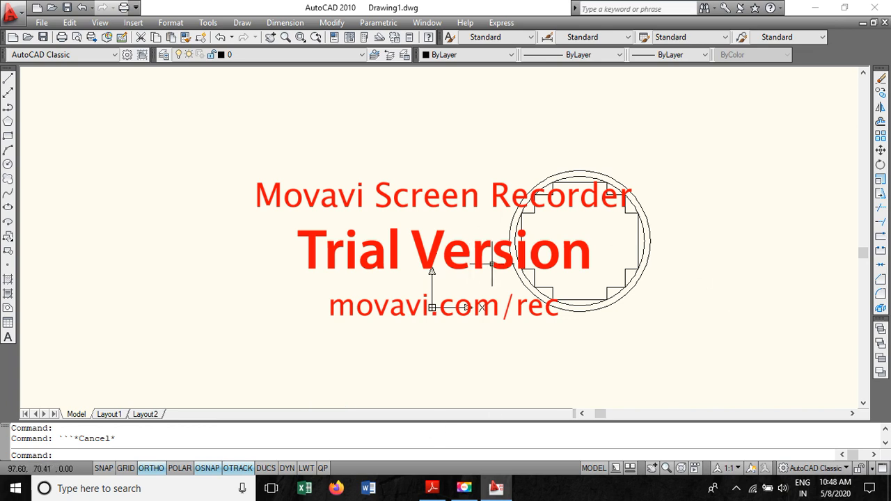
- Scroll through the later solution steps in the PDF to review how the LV winding circles are drawn
scroll(523, 250, "up", 2)
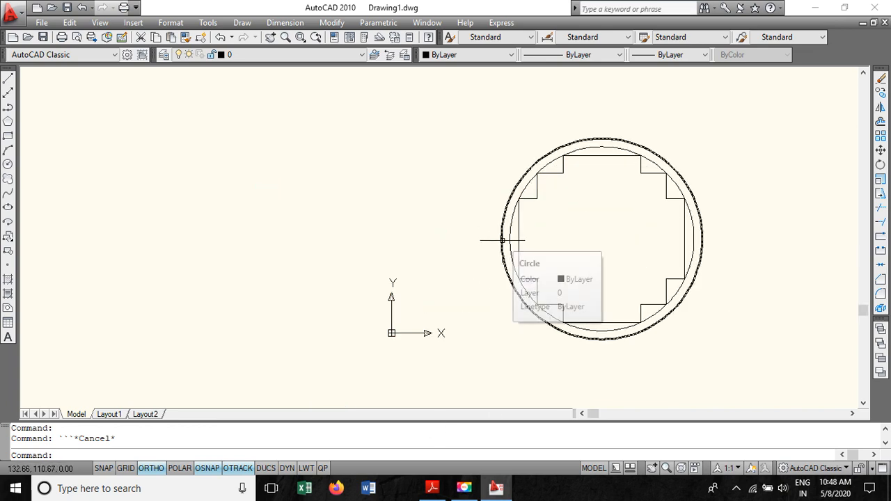
left_click(432, 487)
scroll(427, 403, "down", 20)
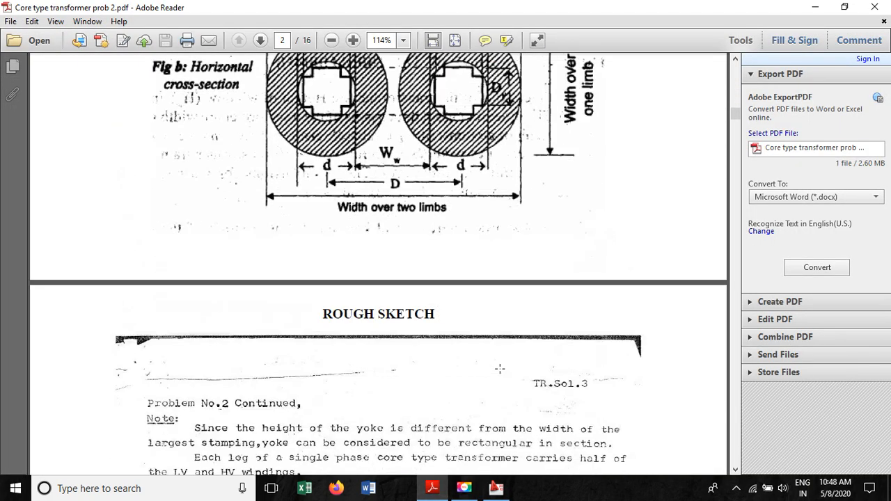
scroll(509, 364, "down", 20)
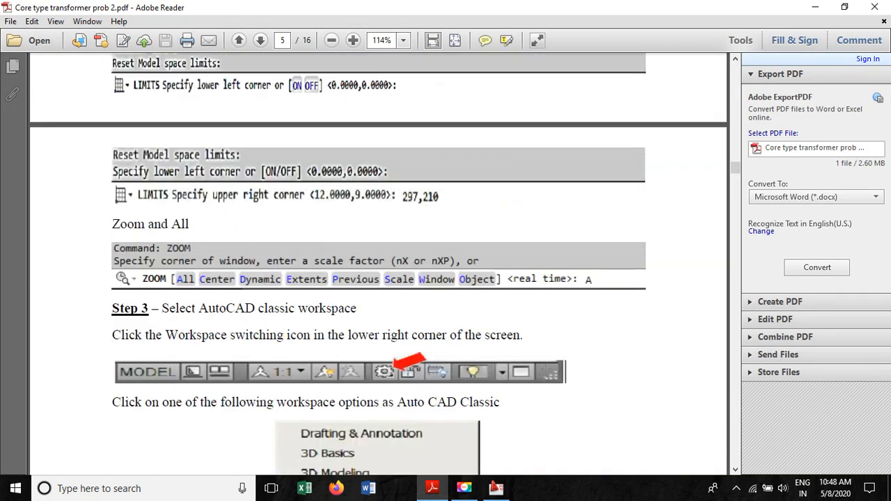
scroll(427, 279, "down", 20)
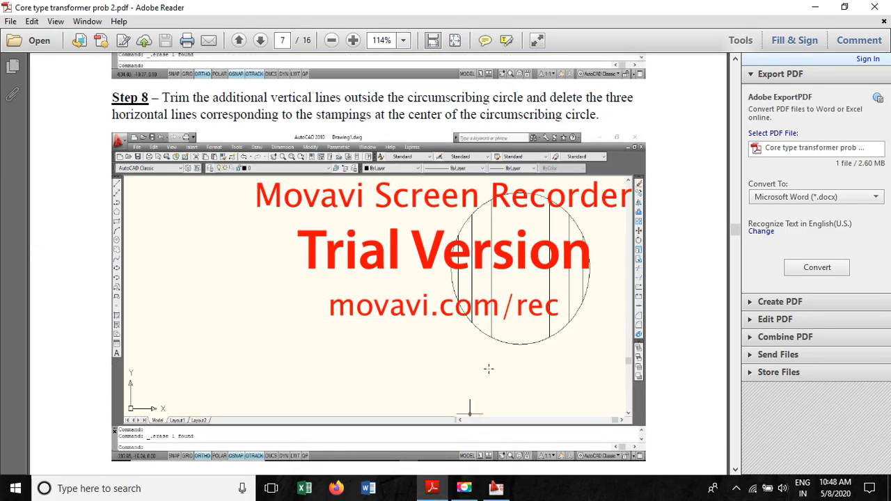
scroll(463, 308, "down", 20)
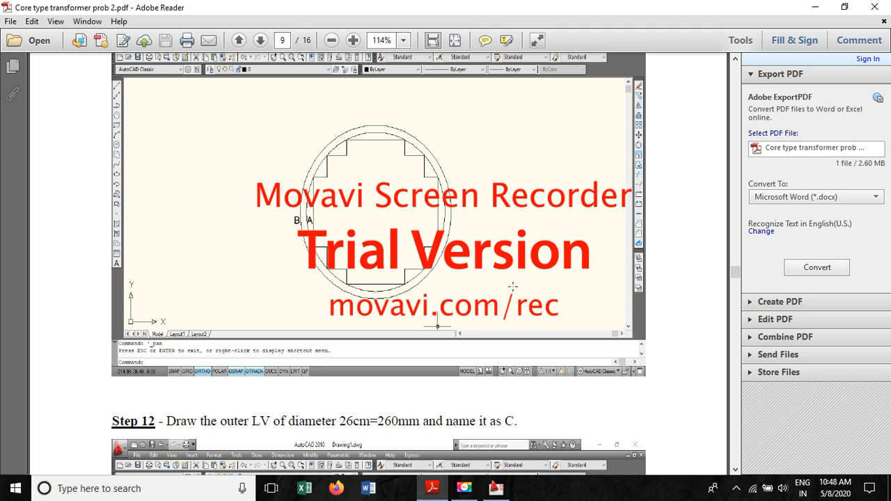
left_click(495, 487)
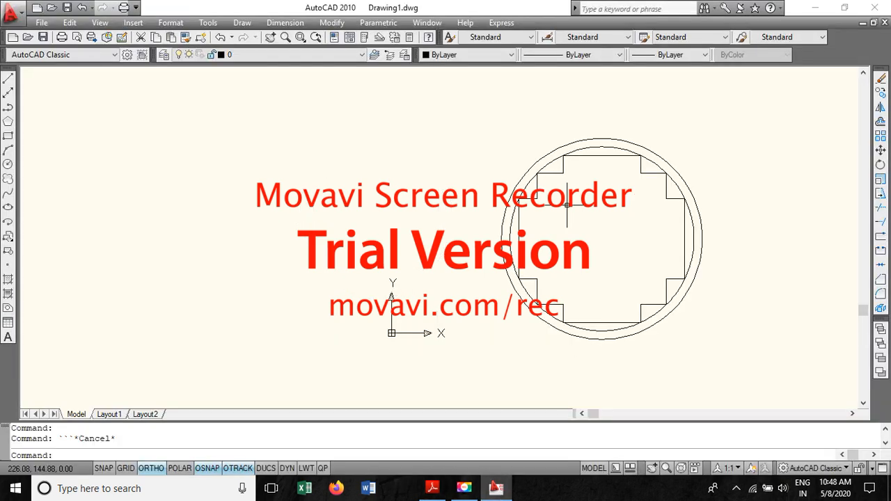
- Start single line text just left of the winding circles with height 5 and rotation angle 0
left_click(242, 23)
mouse_move(271, 410)
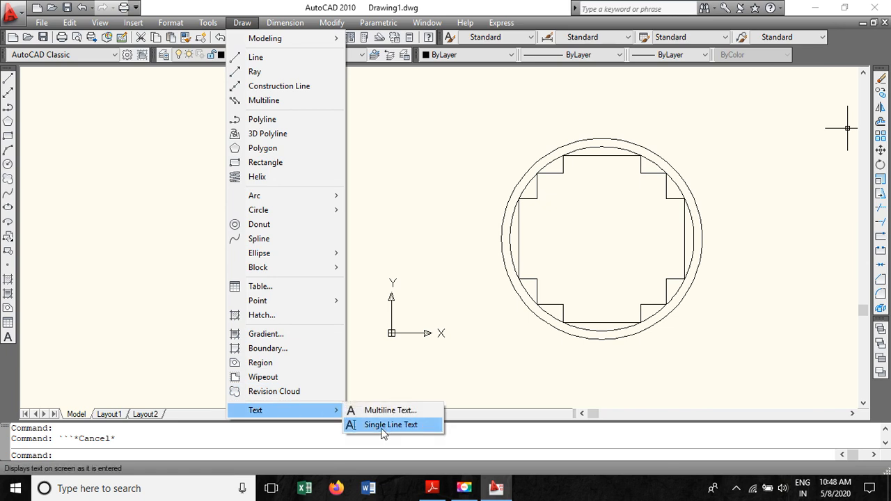
left_click(383, 424)
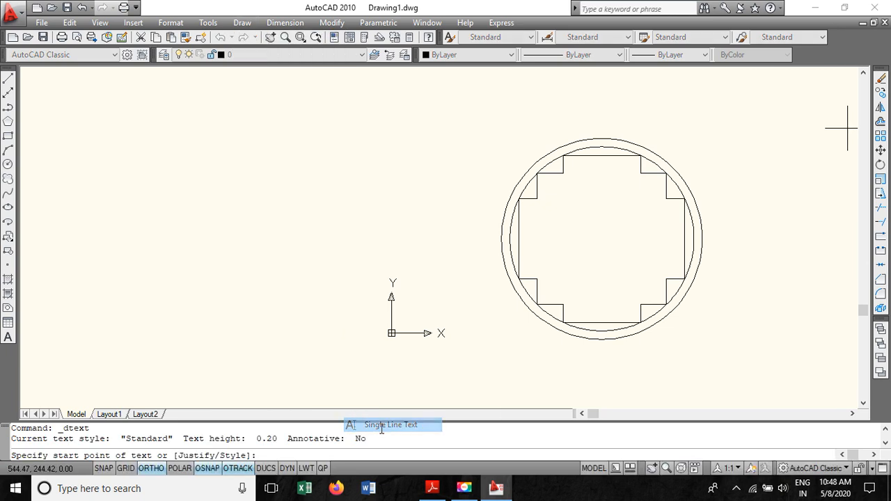
left_click(475, 263)
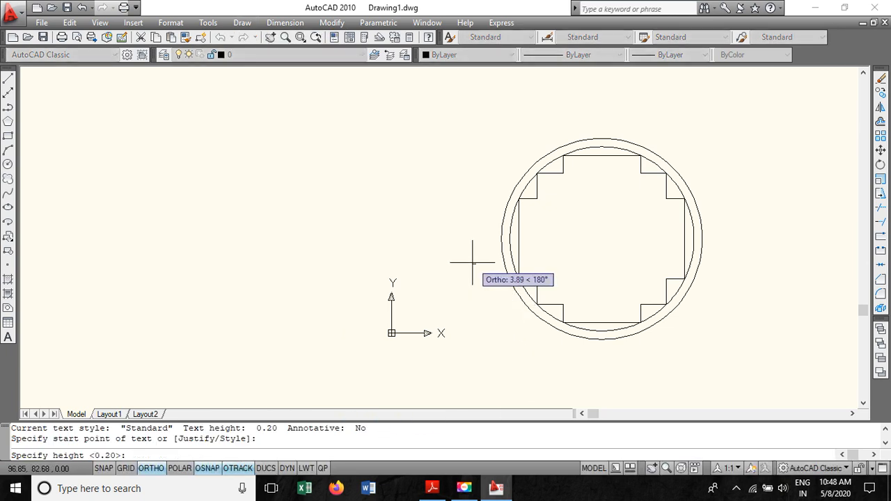
type("5")
key("Return")
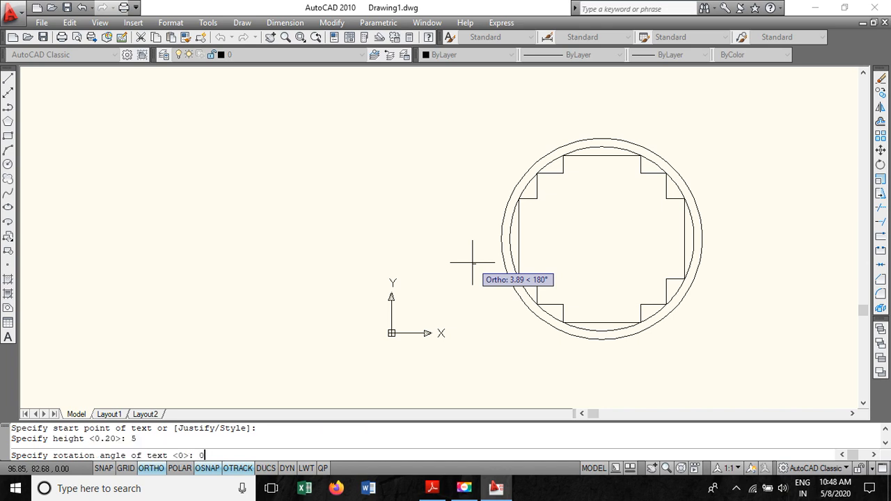
type("0")
key("Return")
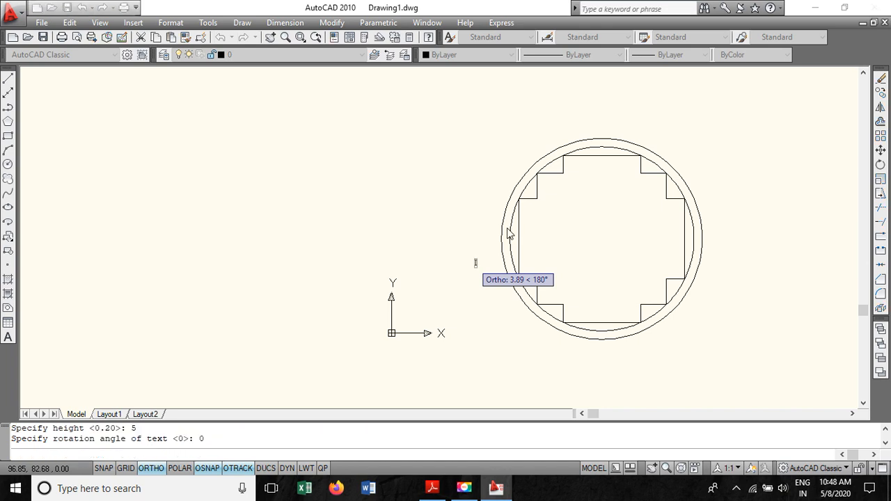
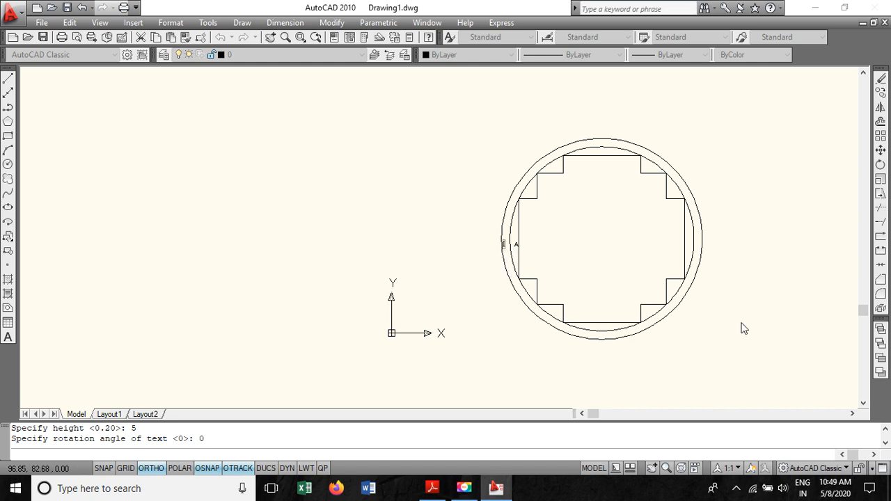
- Enter A as the text of the single line label
type("A")
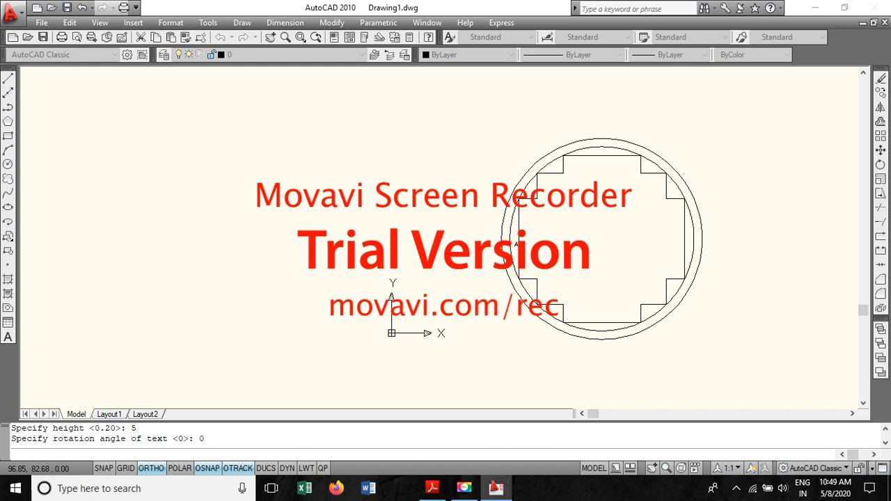
key("Return")
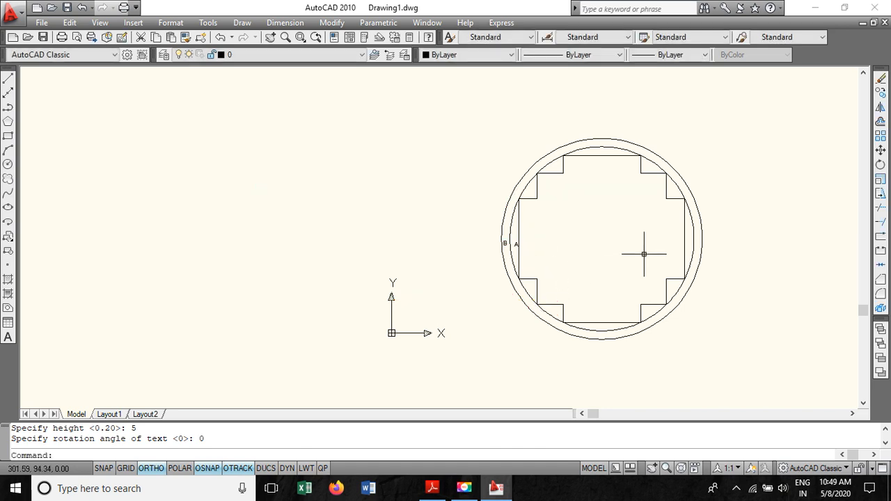
- Scale up label B and reposition it just left of the outer winding circle
left_click(504, 244)
left_click(504, 244)
right_click(503, 244)
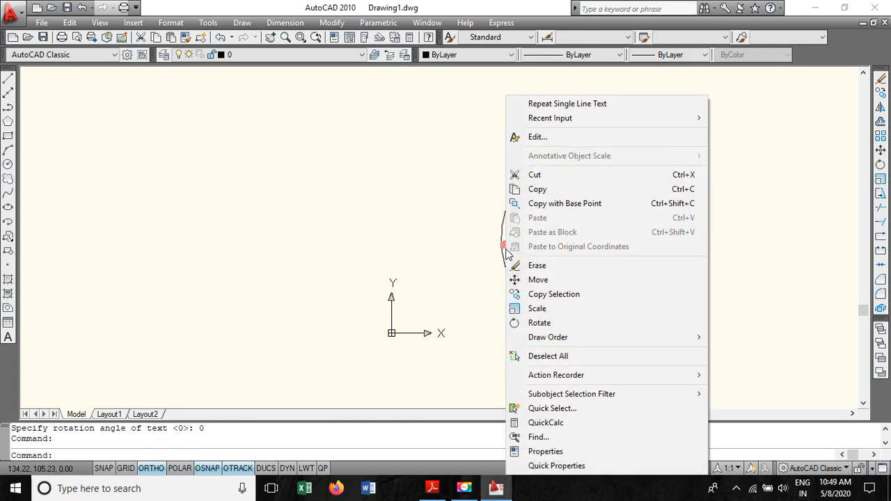
left_click(549, 310)
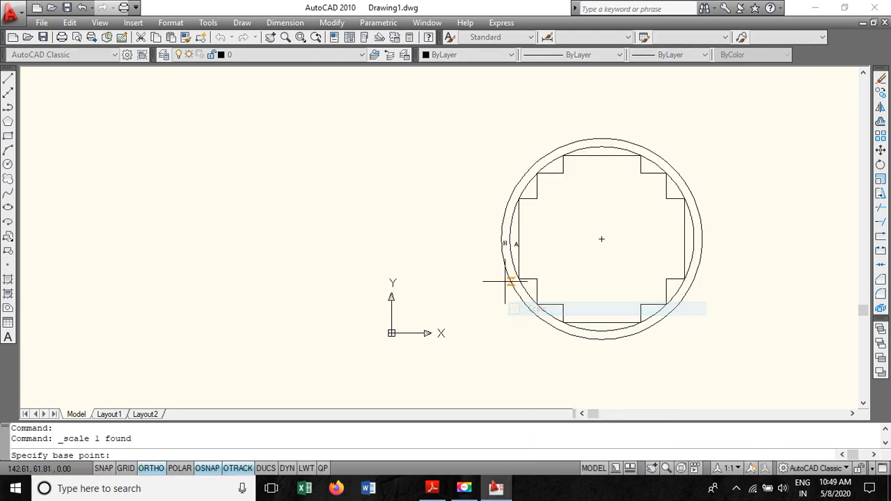
left_click(505, 241)
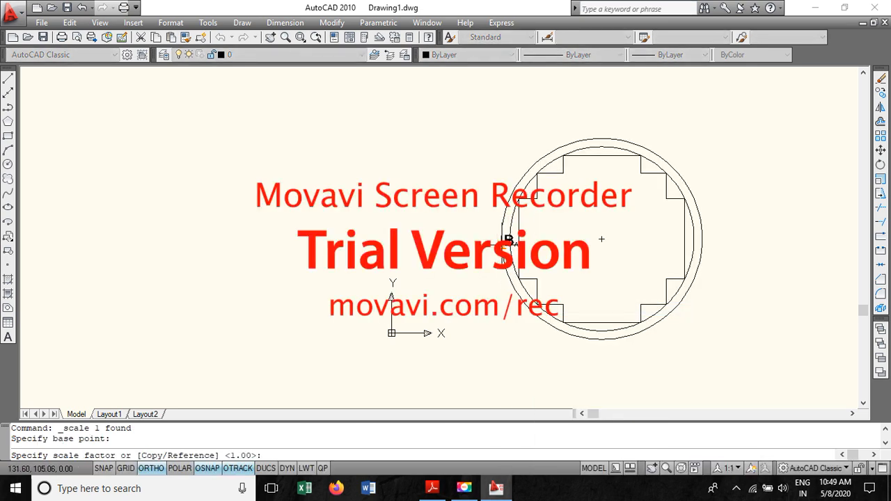
left_click(508, 240)
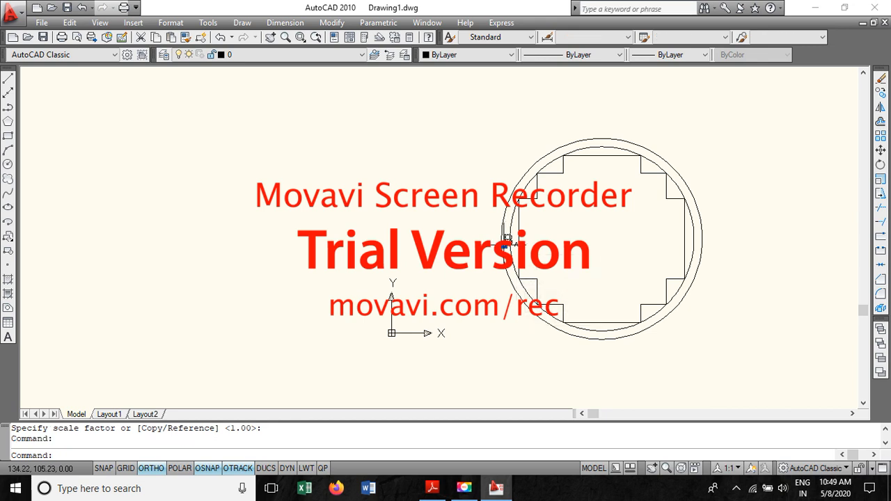
left_click(507, 241)
left_click(503, 245)
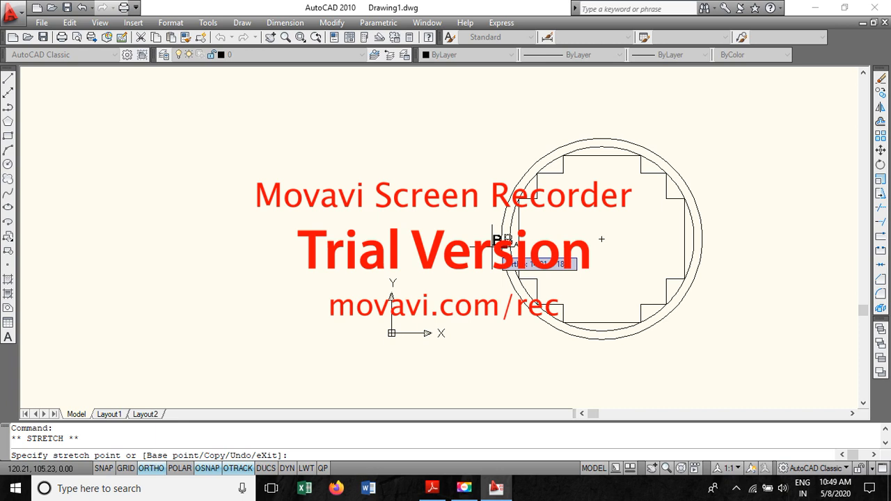
left_click(492, 247)
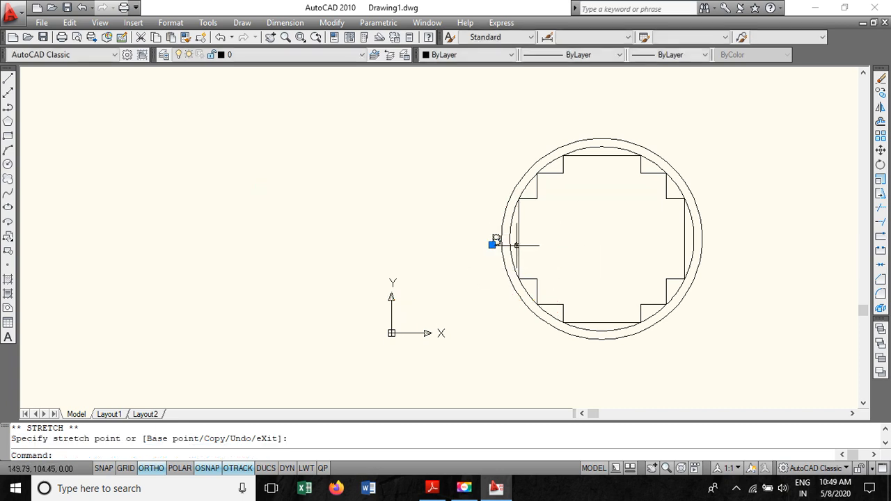
key("Escape")
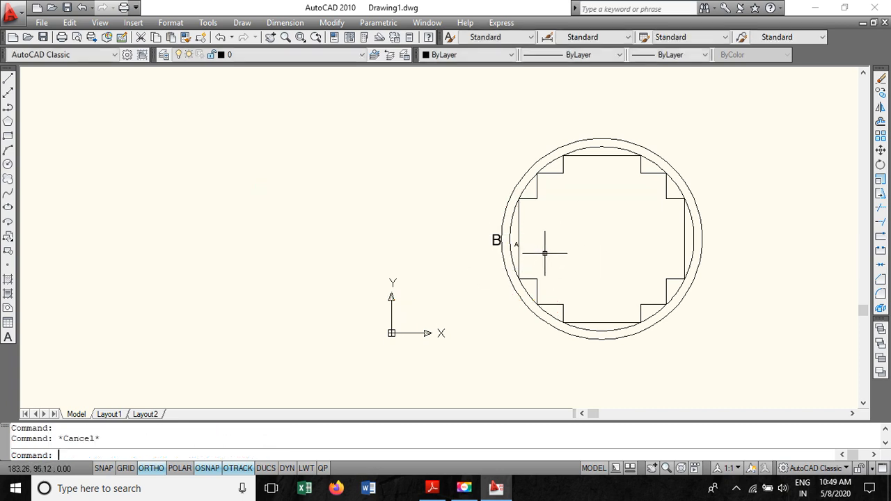
- Try to scale up the small label A next to label B
left_click(515, 246)
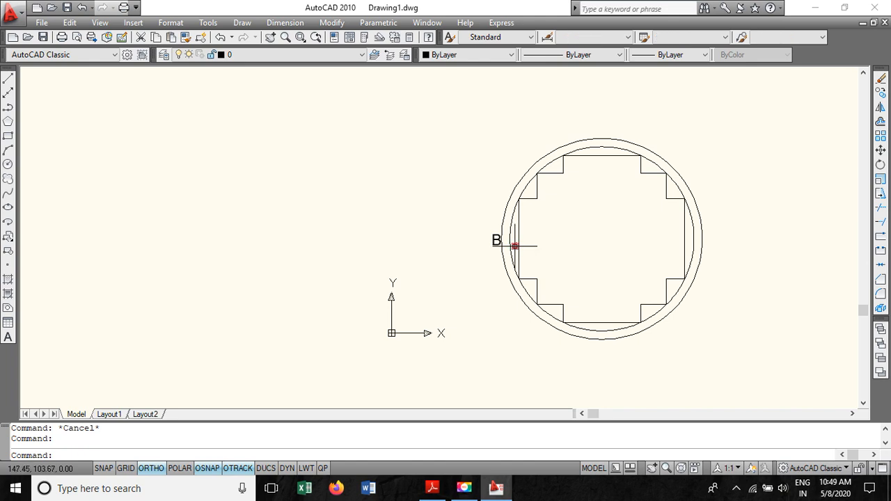
right_click(514, 246)
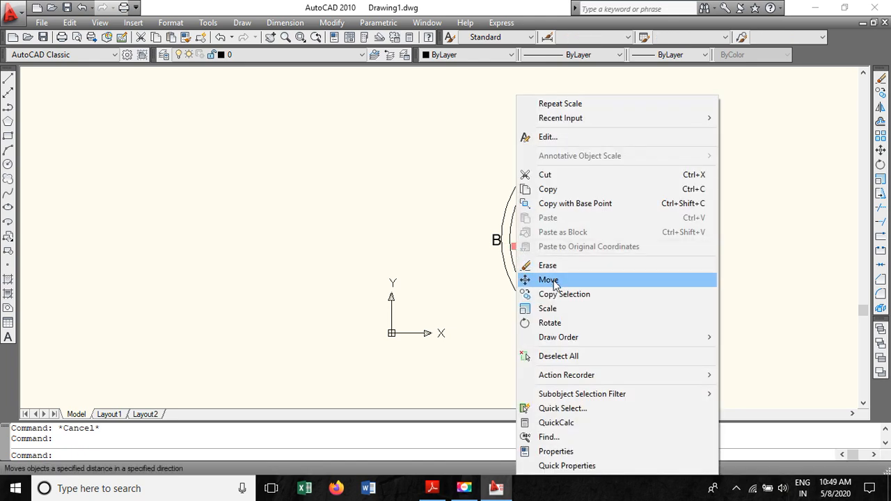
left_click(576, 314)
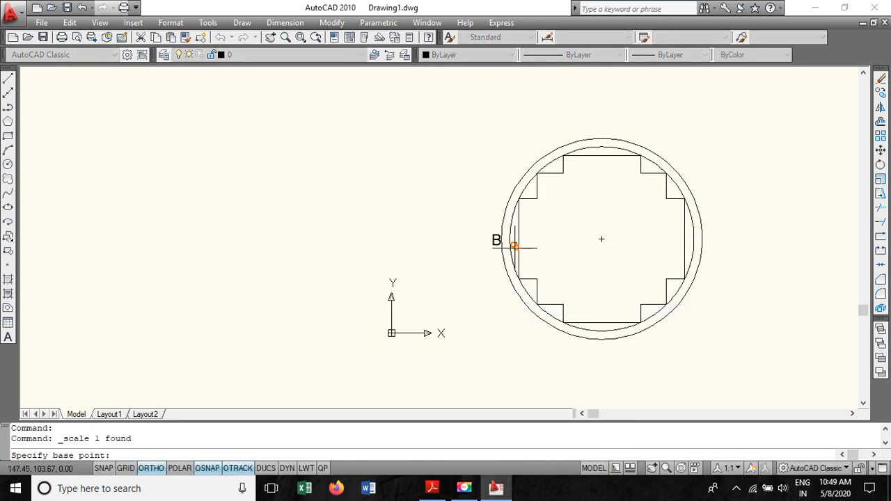
left_click(510, 247)
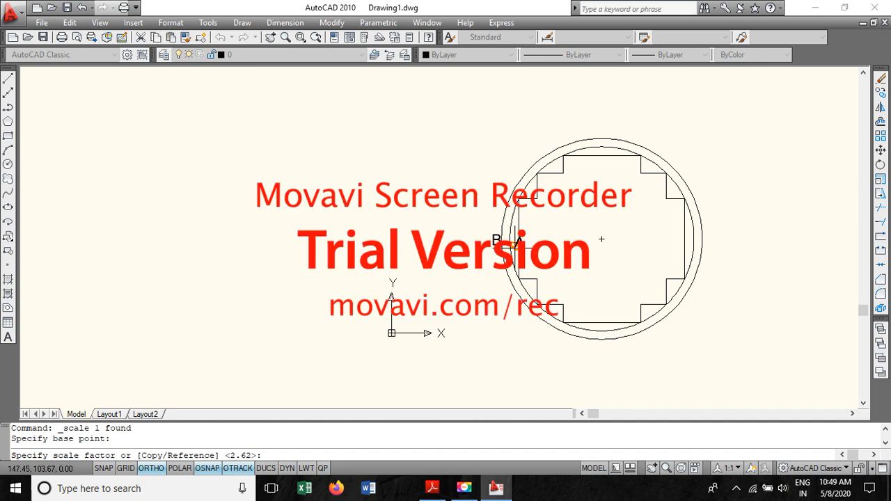
left_click(514, 245)
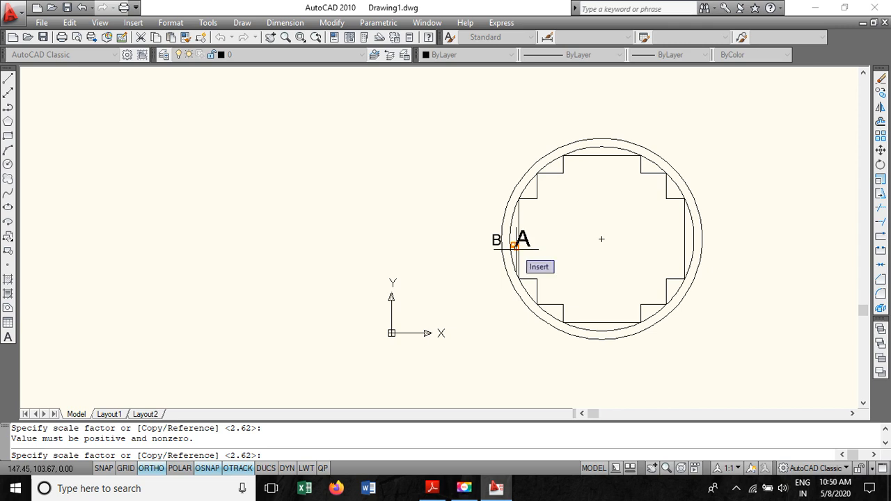
key("Escape")
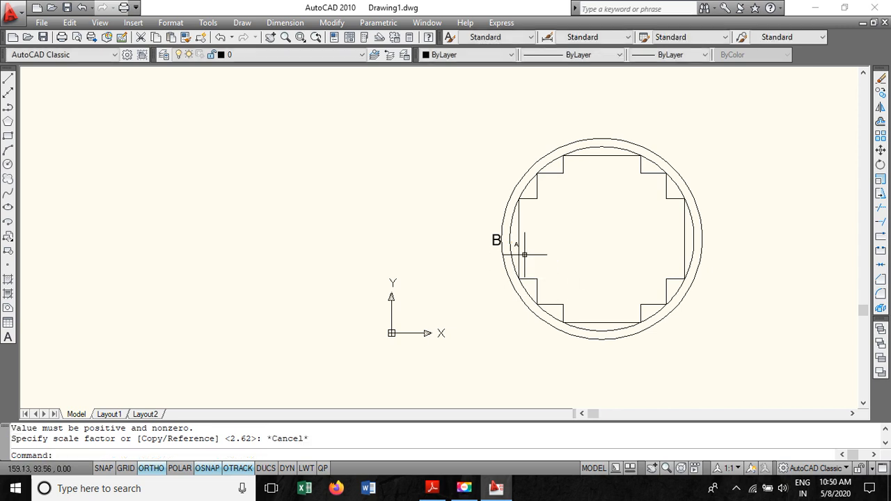
- Delete the small label A and place a copy of label B just right of B
left_click(514, 245)
key("Delete")
right_click(496, 249)
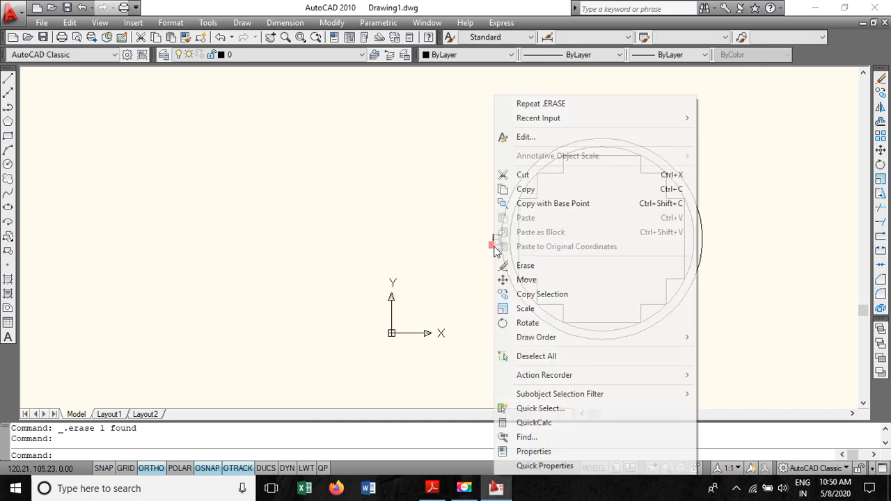
left_click(498, 293)
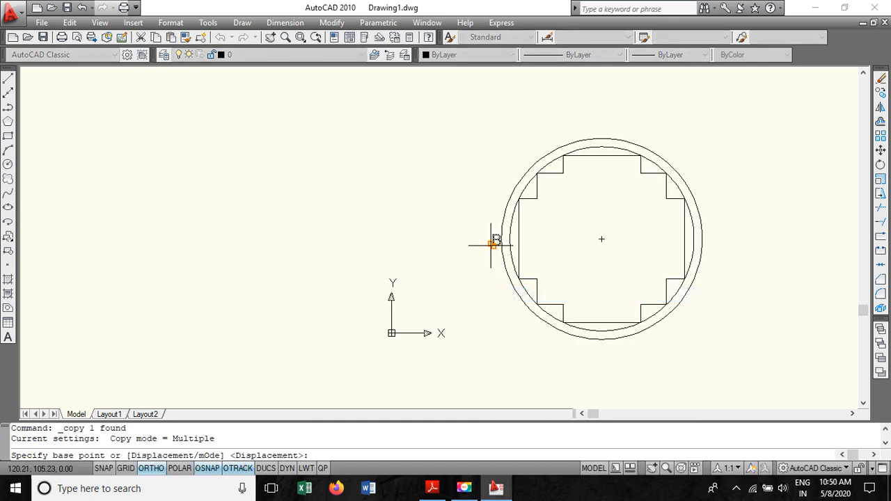
left_click(492, 244)
left_click(514, 239)
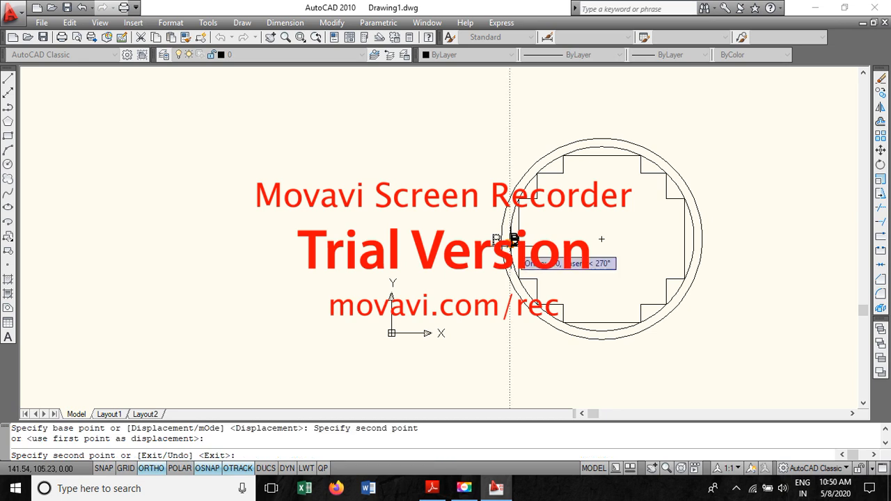
key("Escape")
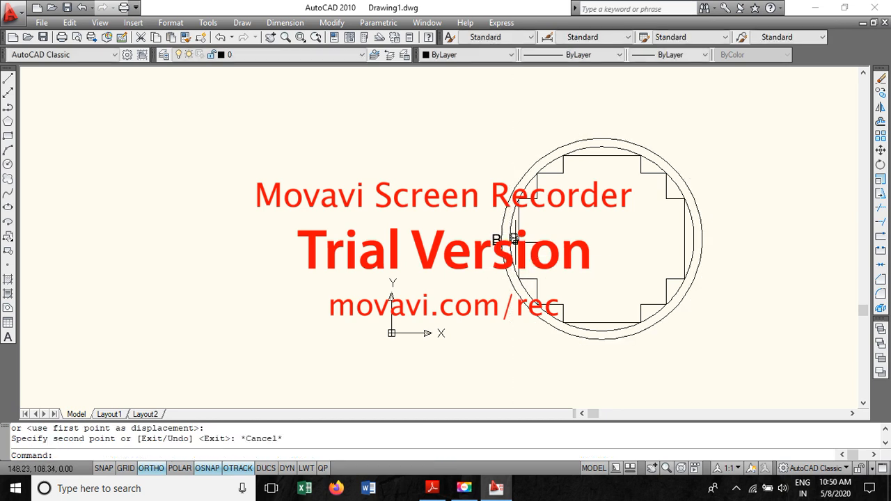
- Edit the copied label's text to read A
double_click(514, 239)
left_click(518, 241)
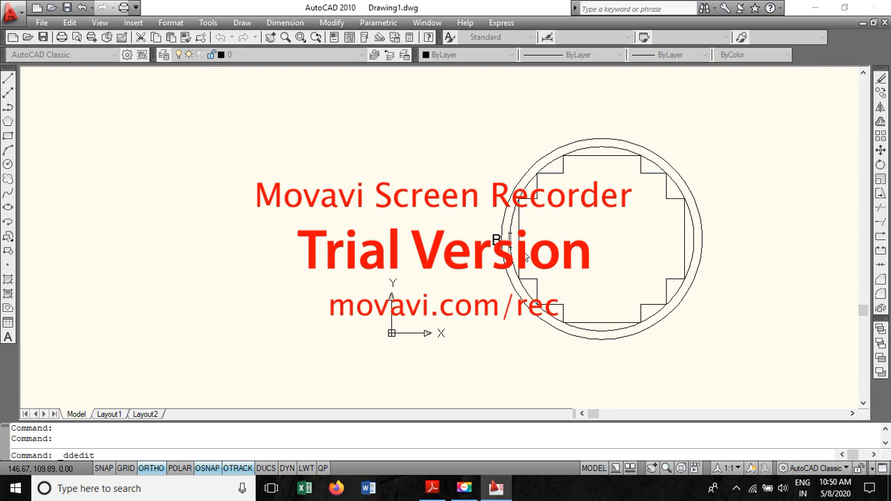
key("Return")
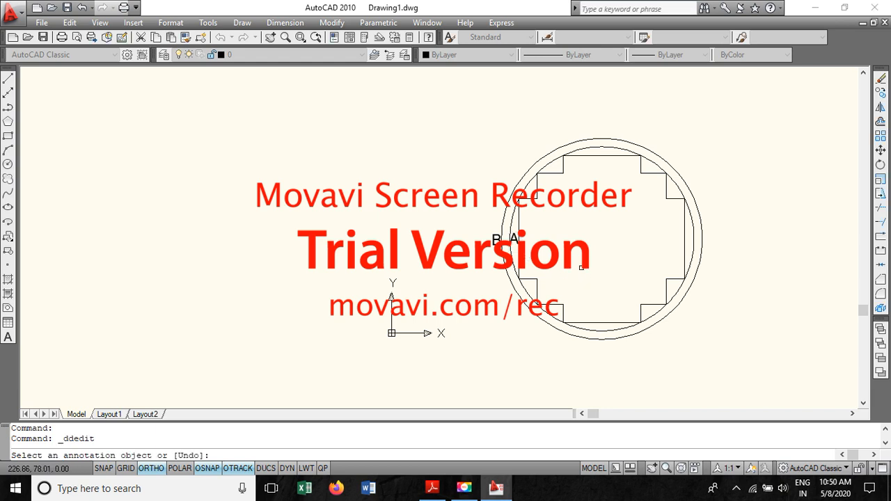
key("Escape")
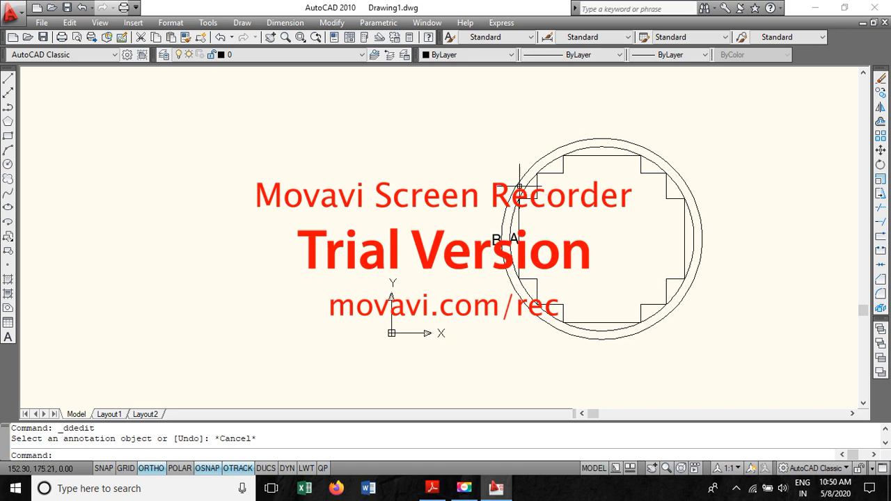
- Hatch the ring between the two winding circles with the ANSI31 pattern at scale 6
left_click(9, 280)
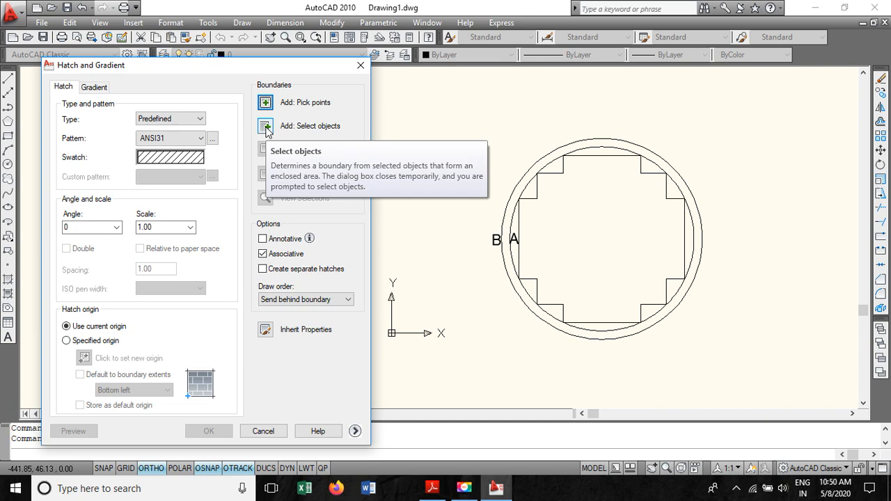
left_click(265, 128)
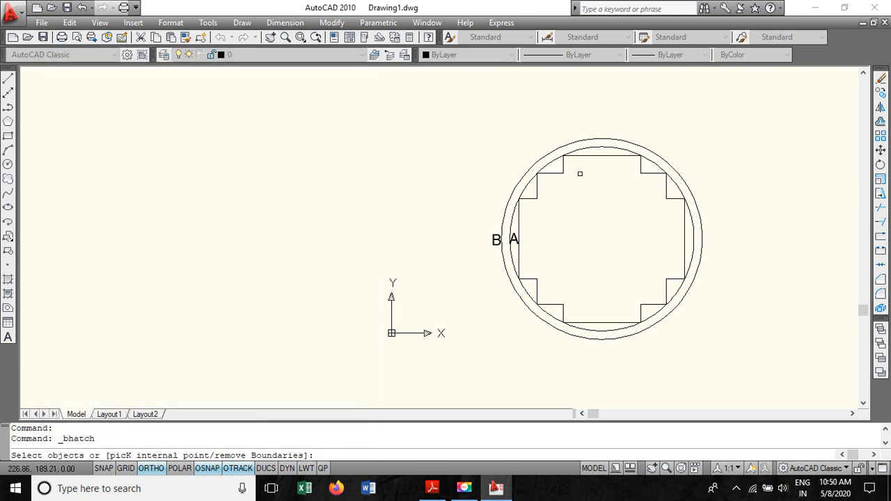
left_click(548, 163)
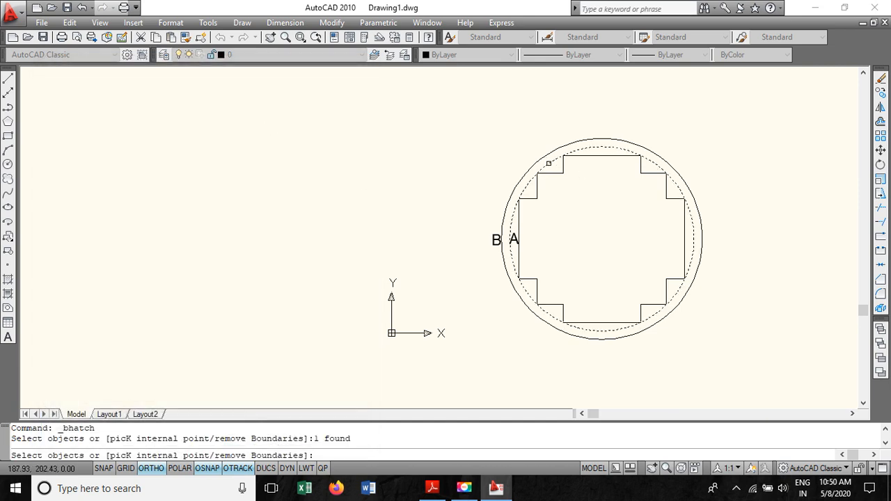
left_click(546, 153)
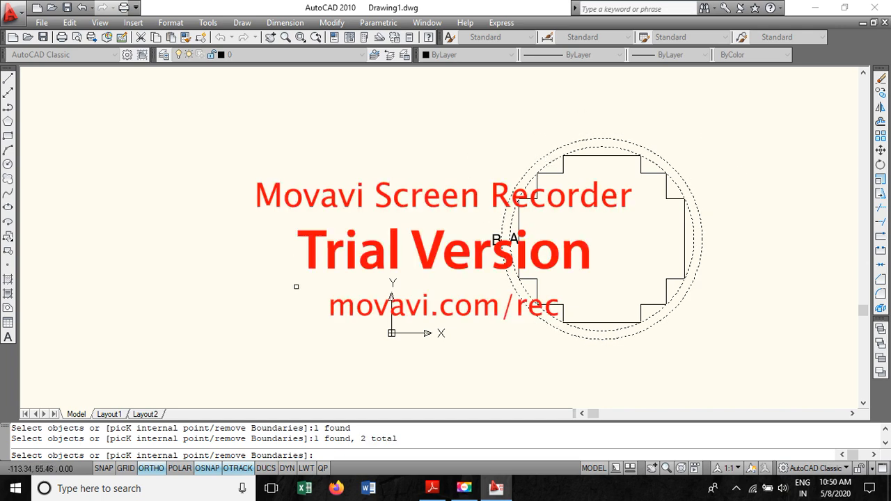
key("Return")
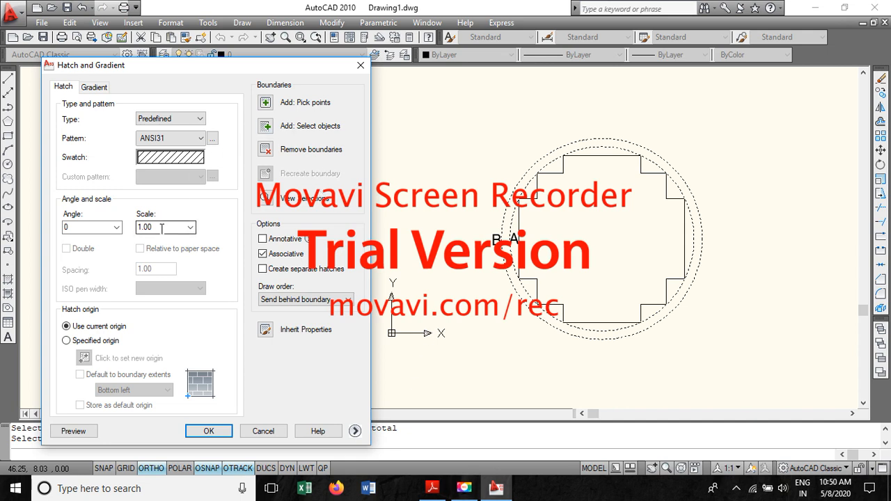
left_click_drag(161, 229, 137, 233)
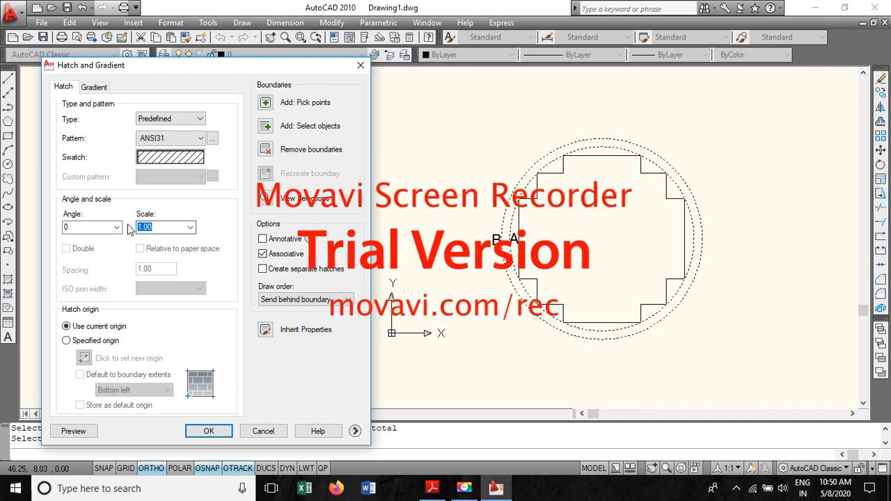
type("6")
left_click(209, 431)
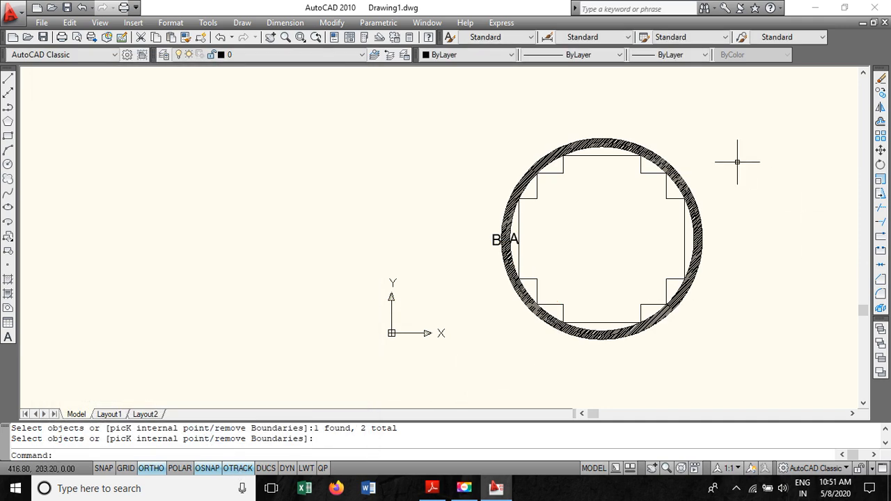
- Change the winding ring hatch's pattern scale to 8
scroll(712, 190, "up", 2)
scroll(712, 190, "down", 2)
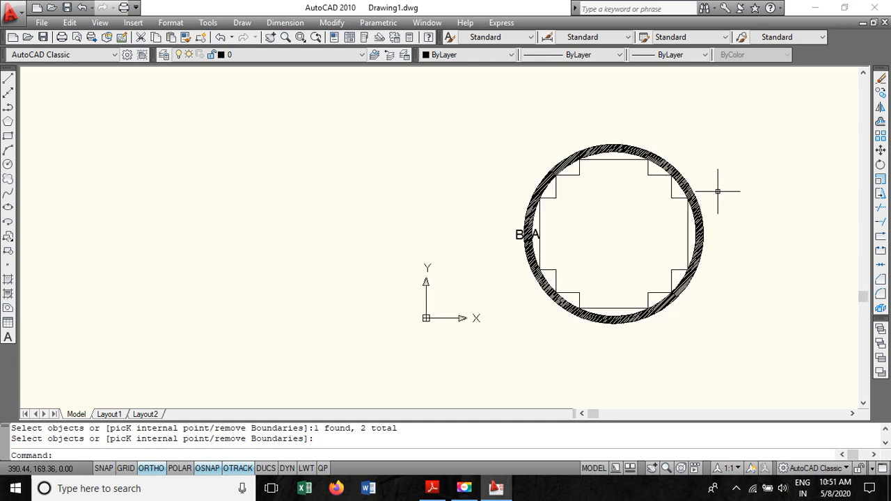
scroll(770, 267, "up", 1)
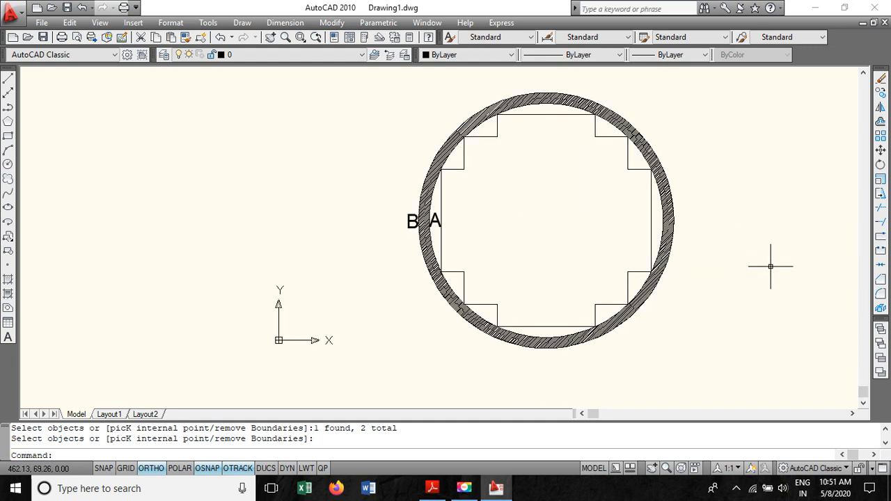
left_click(531, 98)
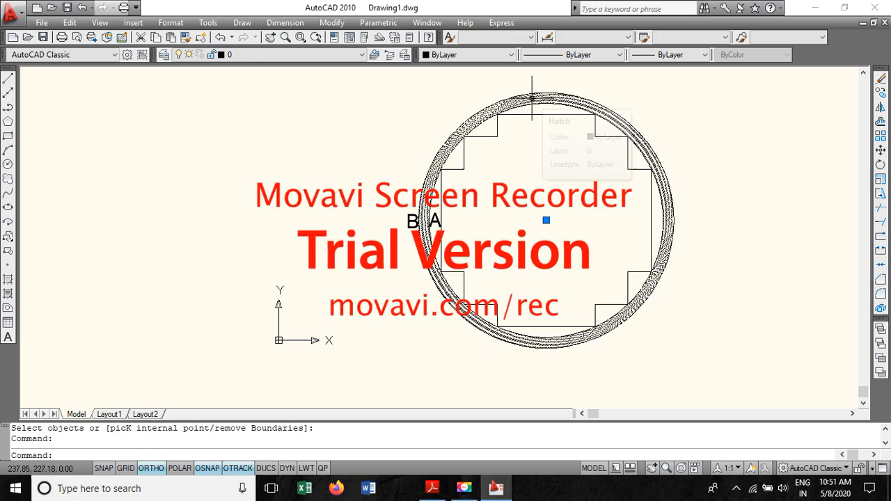
right_click(532, 97)
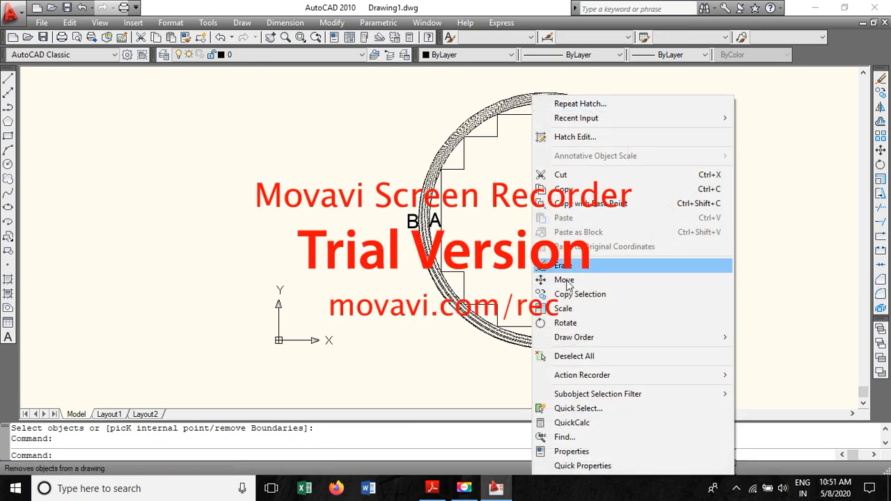
left_click(582, 451)
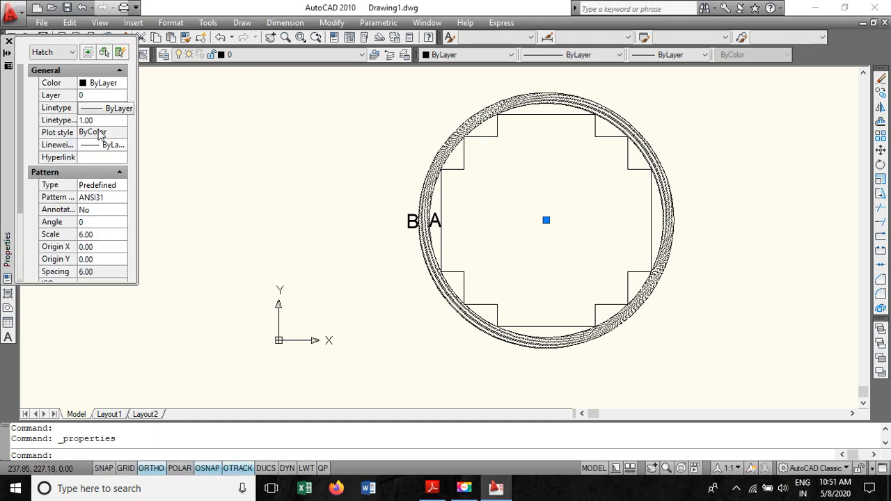
left_click(86, 236)
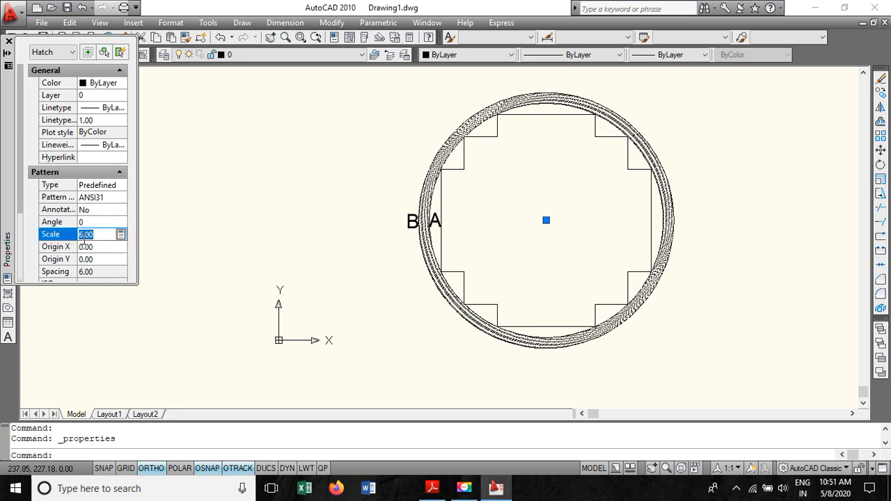
type("8")
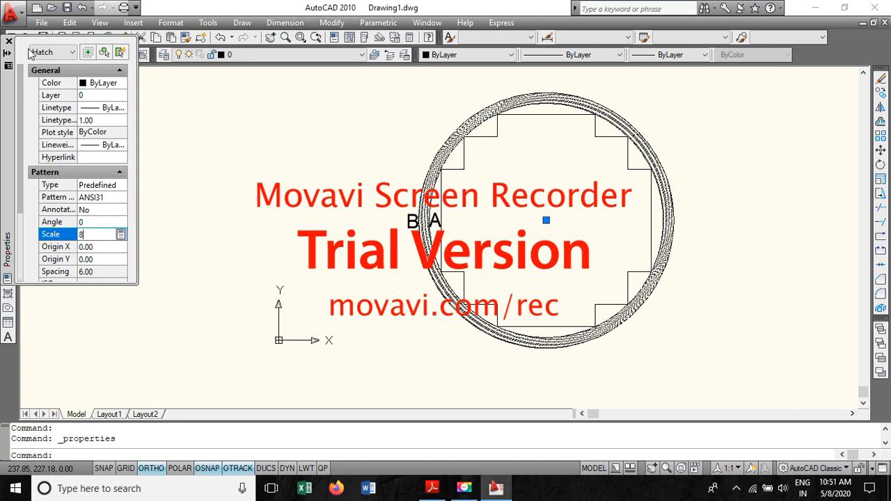
left_click(101, 249)
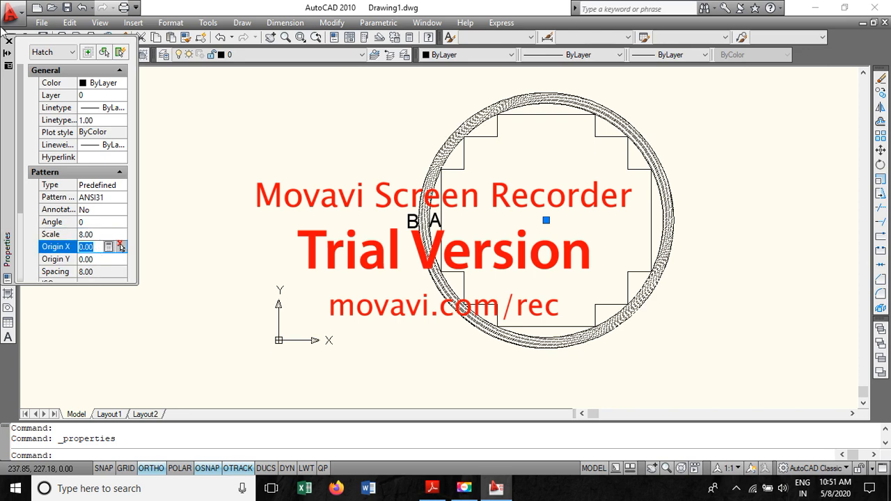
left_click(9, 41)
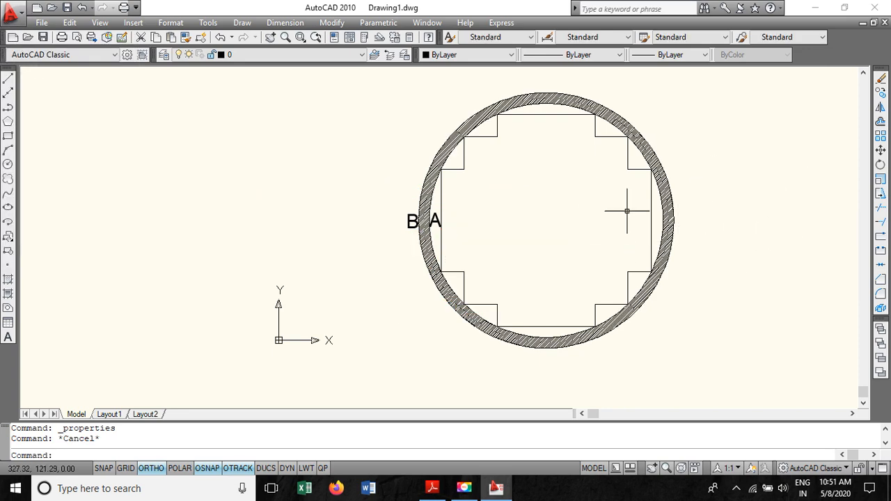
- Draw the outer LV circle of 260 mm diameter concentric with the core, as the PDF's Step 12 specifies
scroll(572, 234, "up", 2)
scroll(574, 235, "down", 5)
scroll(574, 235, "up", 1)
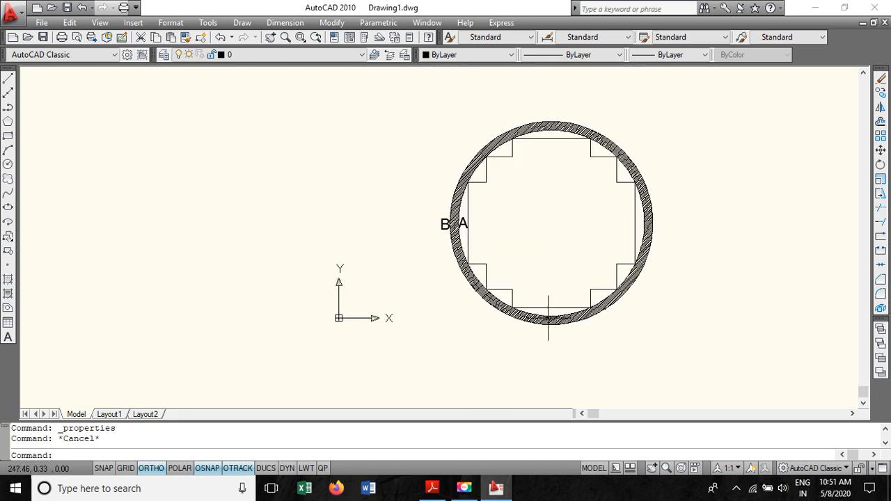
left_click(433, 491)
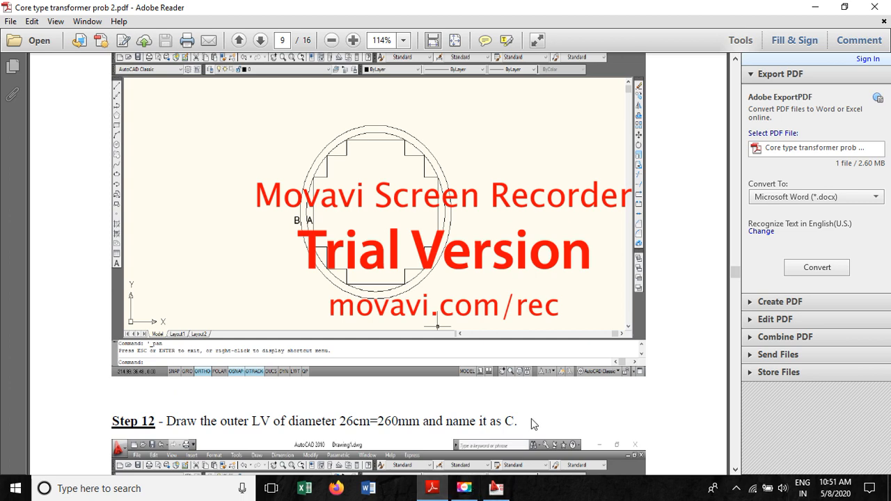
left_click(496, 487)
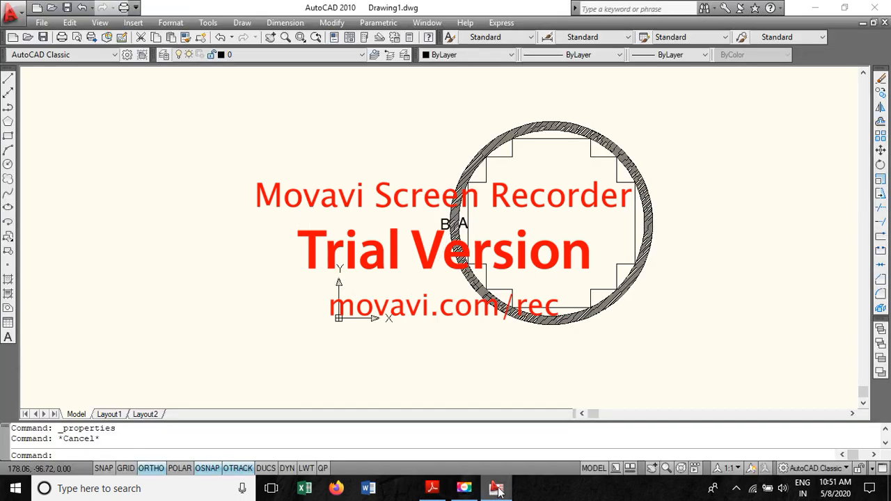
left_click(8, 166)
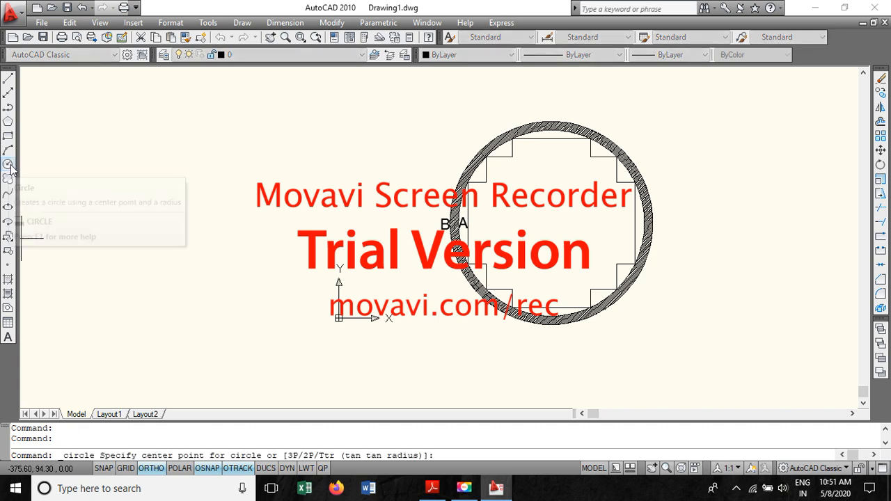
left_click(551, 223)
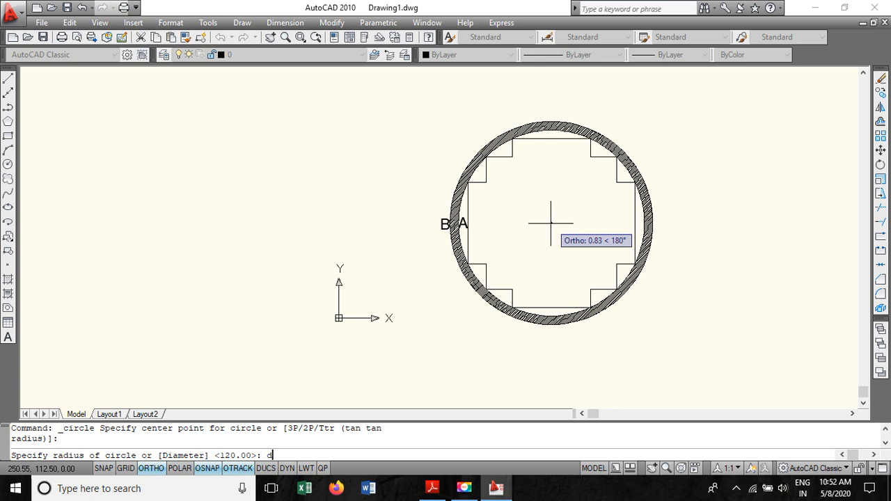
key("Return")
type("260")
key("Return")
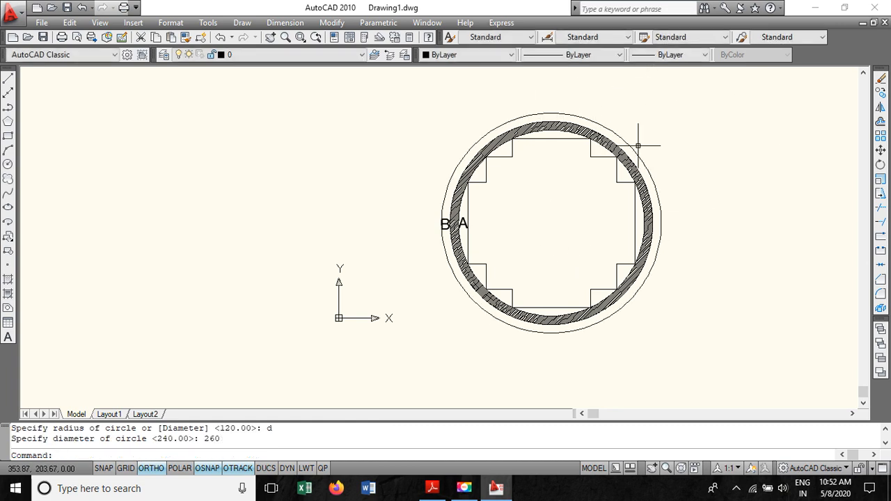
left_click(523, 115)
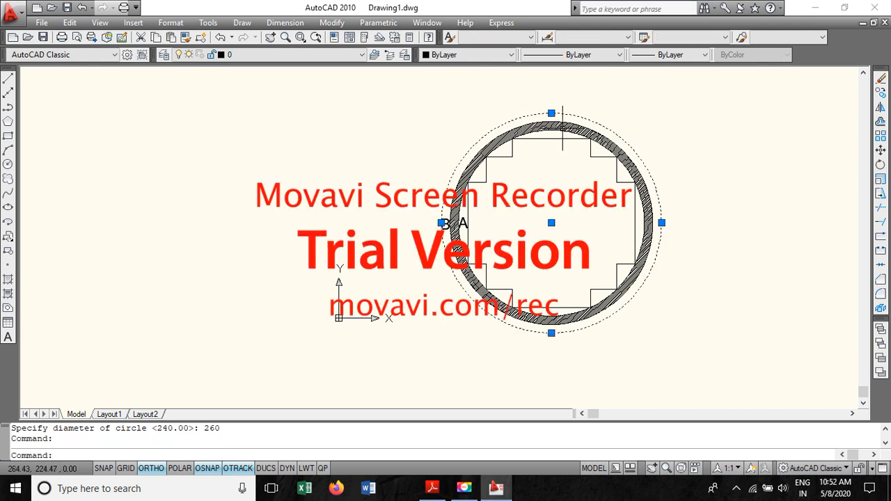
key("Escape")
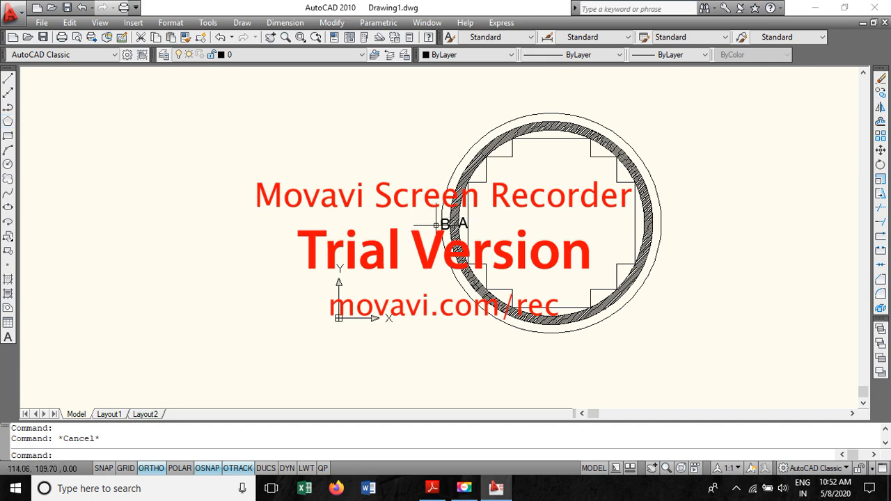
- Copy label B to the right side of the LV circle
left_click(439, 226)
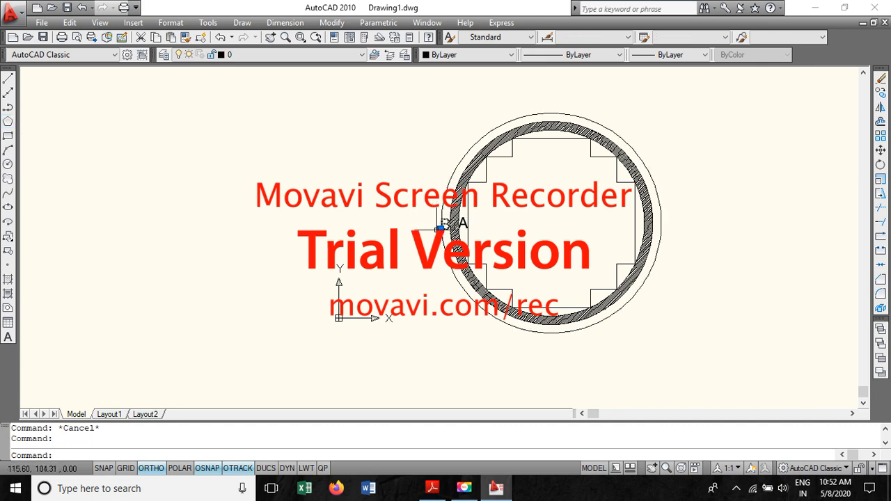
right_click(440, 226)
left_click(487, 293)
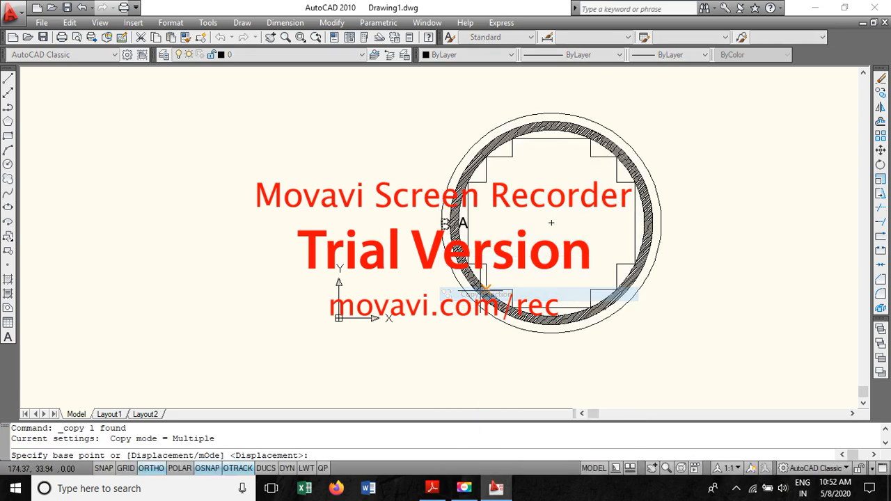
left_click(439, 226)
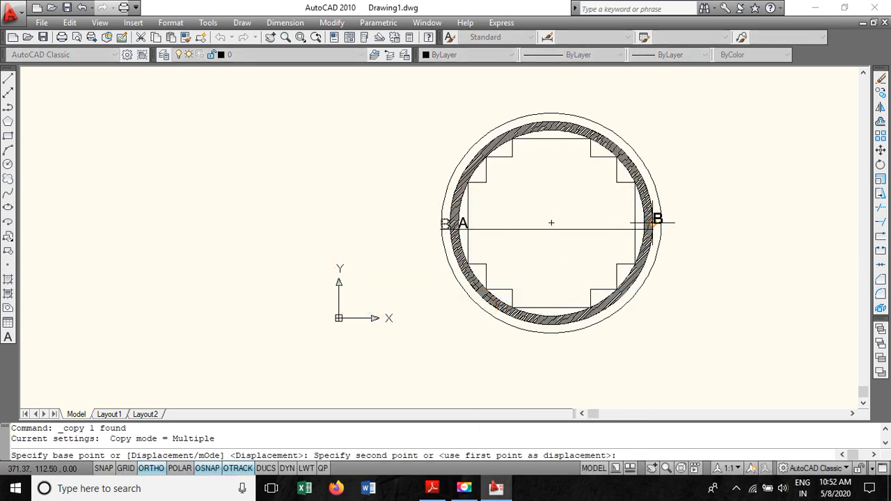
left_click(660, 224)
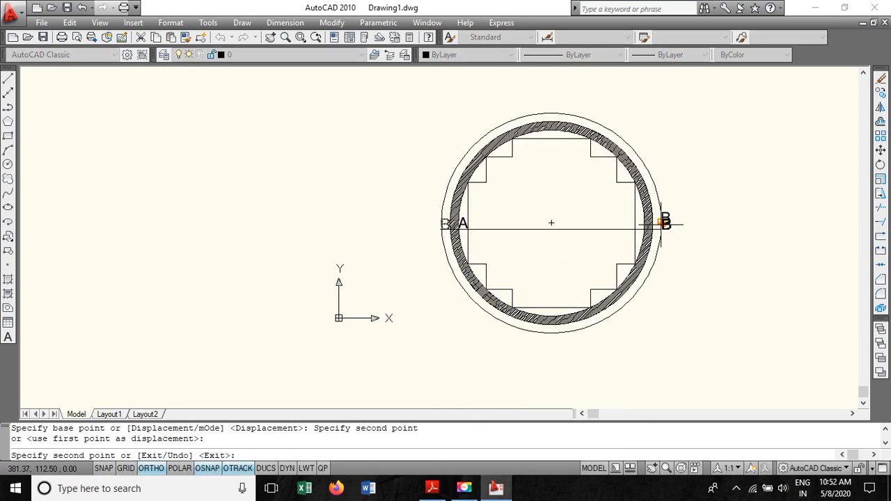
key("Escape")
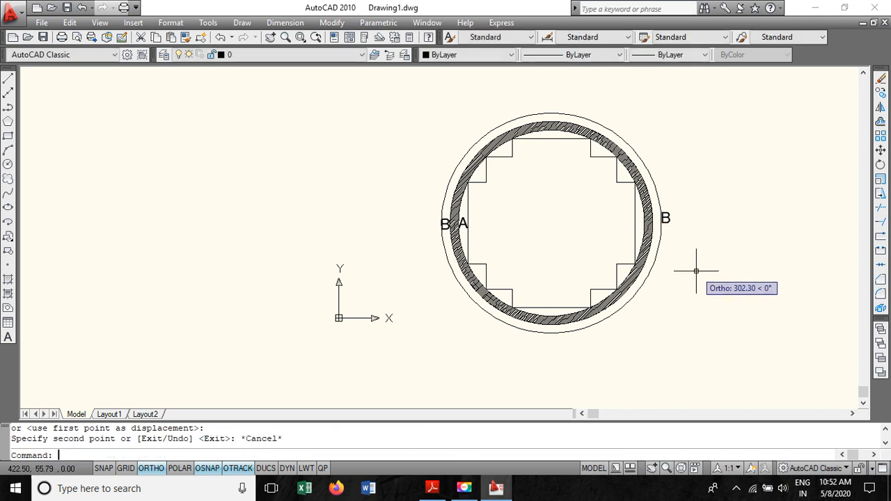
- Edit the copied label's text to read C
double_click(665, 220)
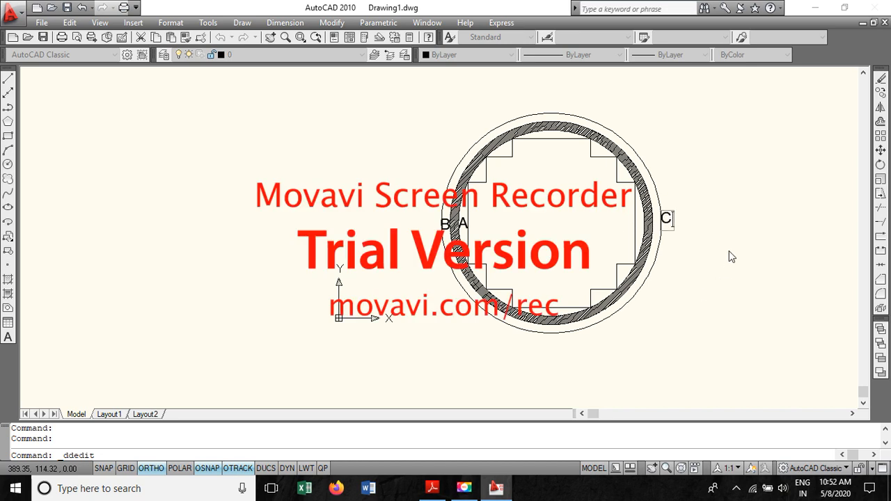
key("Return")
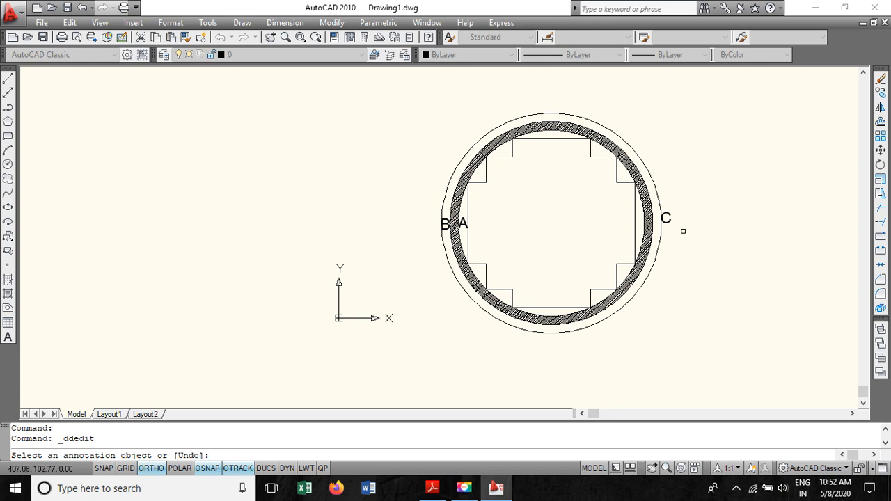
key("Escape")
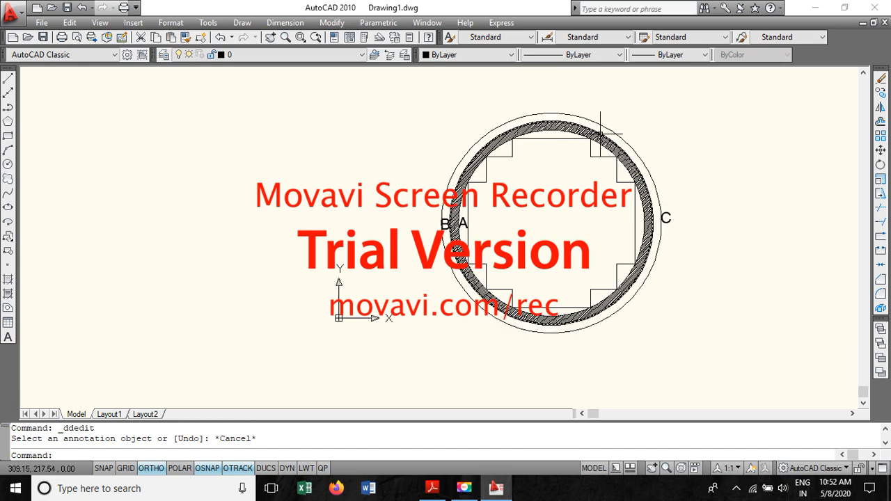
- Draw the inner HV circle of 290 mm diameter concentric with the core, per the PDF's Step 13
left_click(429, 492)
scroll(248, 374, "down", 10)
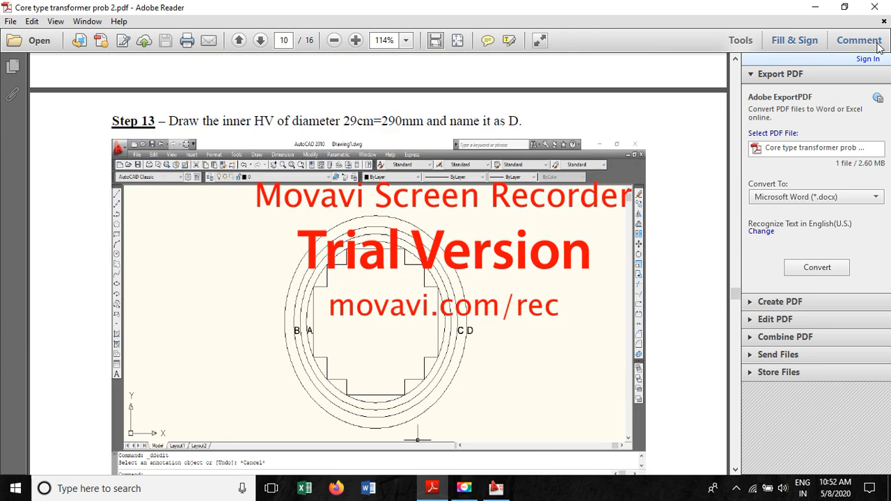
left_click(815, 7)
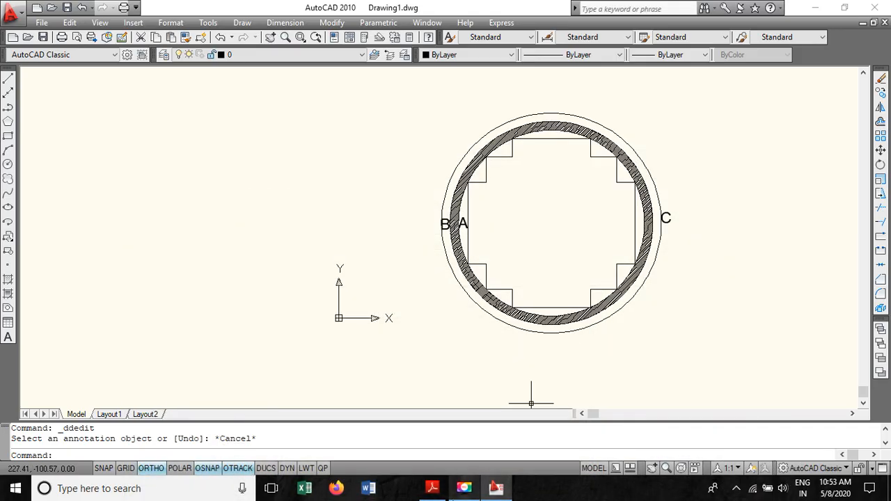
left_click(7, 165)
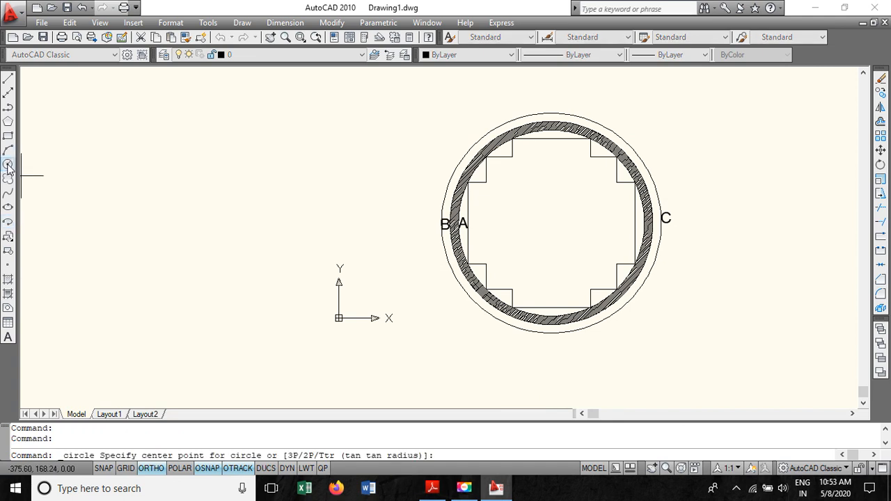
left_click(551, 223)
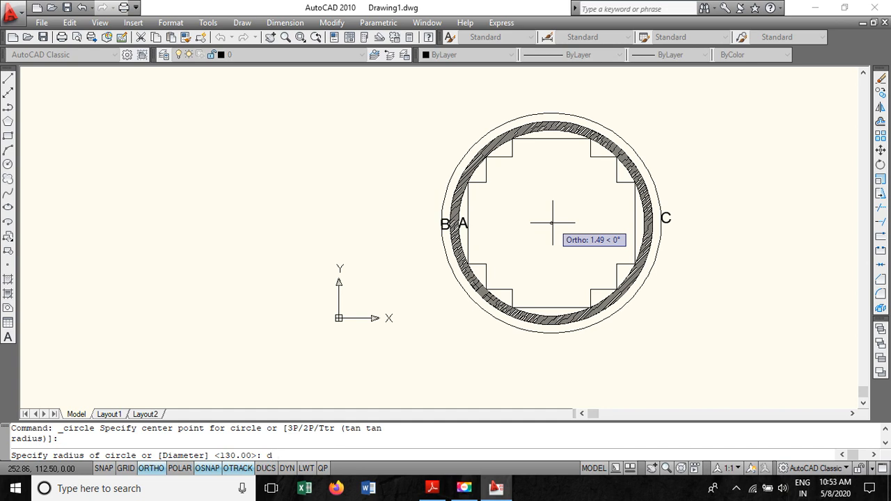
key("Return")
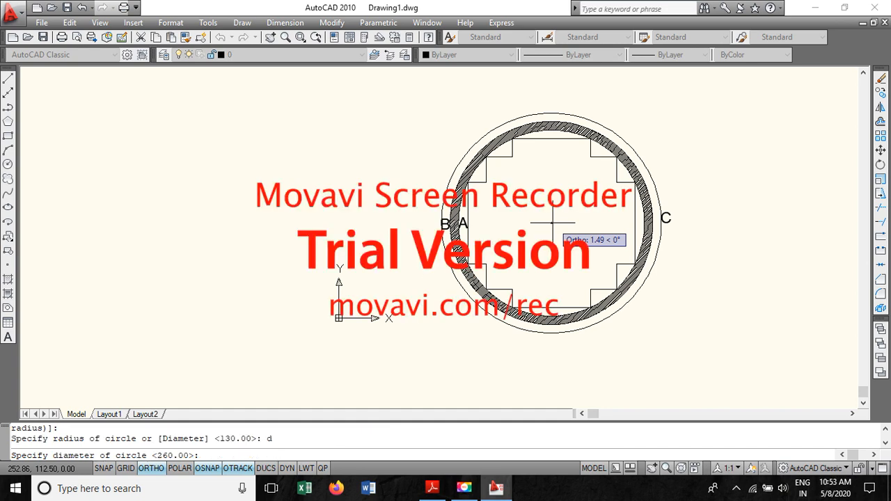
key("Return")
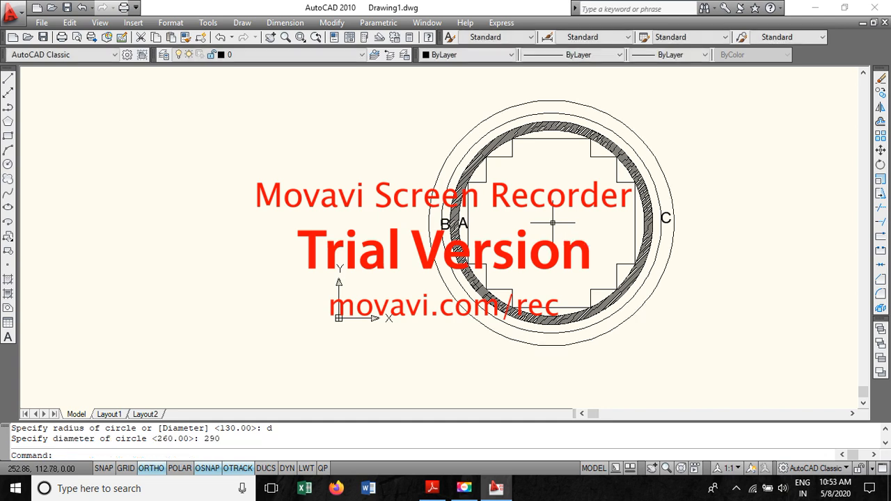
- Copy label C to the right of itself, beside the HV circle
left_click(665, 221)
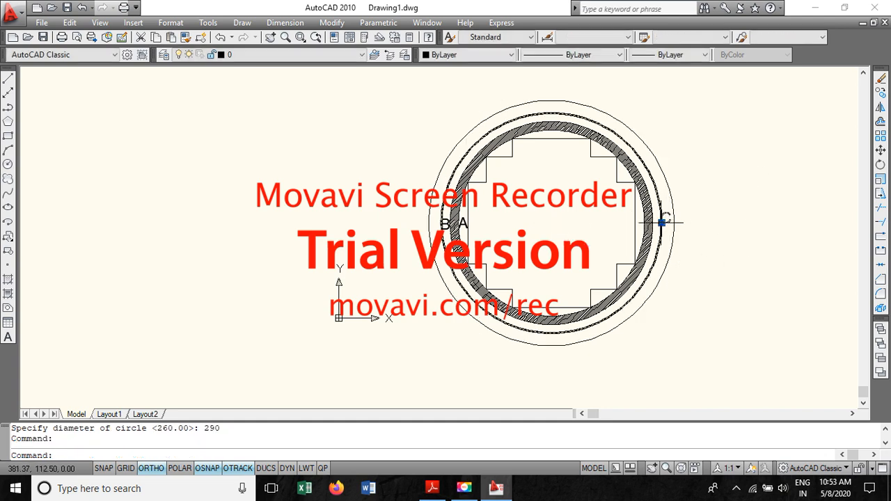
right_click(661, 223)
left_click(741, 290)
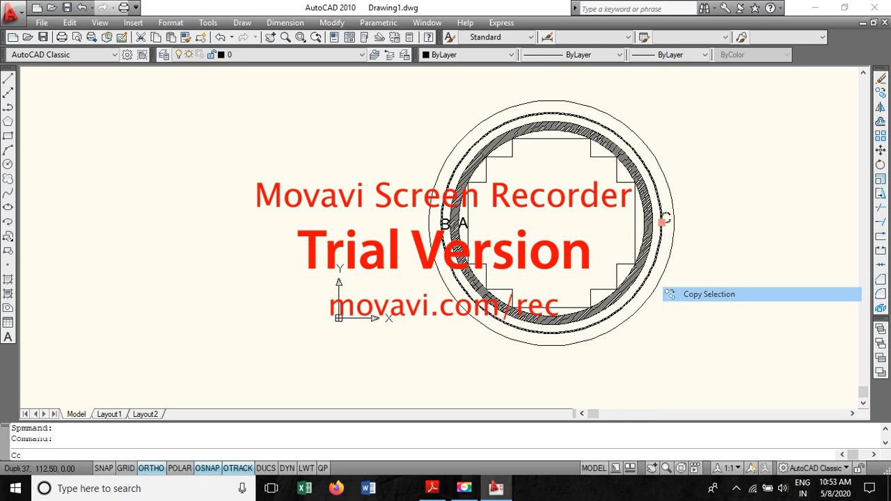
left_click(661, 222)
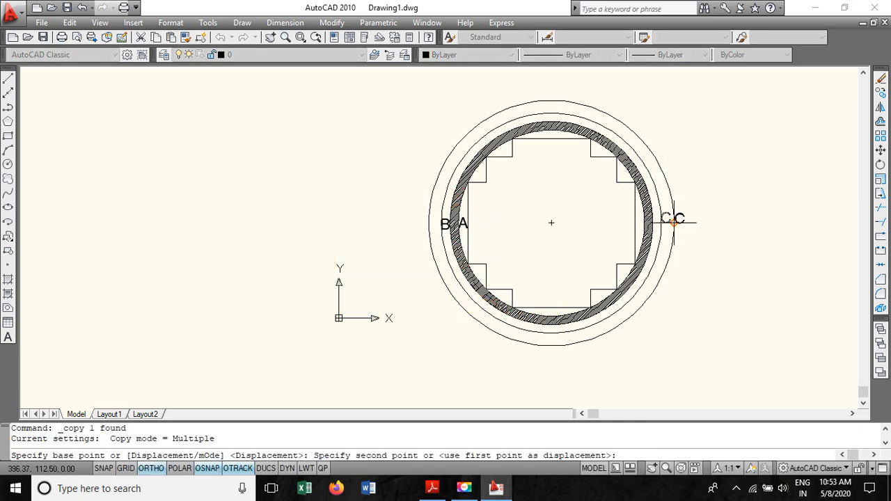
left_click(676, 221)
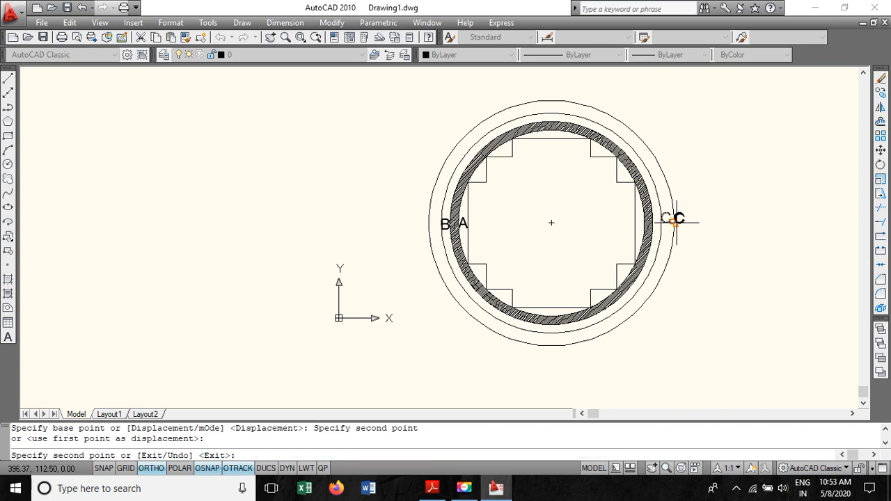
key("Escape")
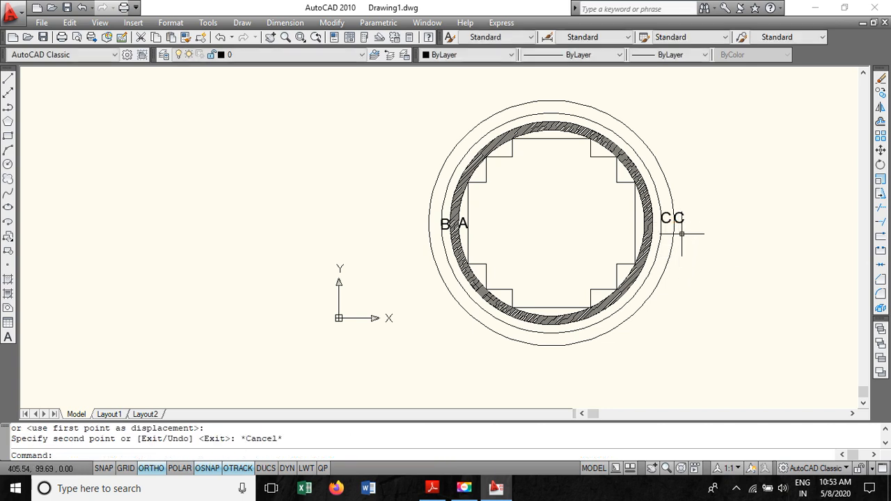
- Edit the copied label's text to read D
double_click(676, 220)
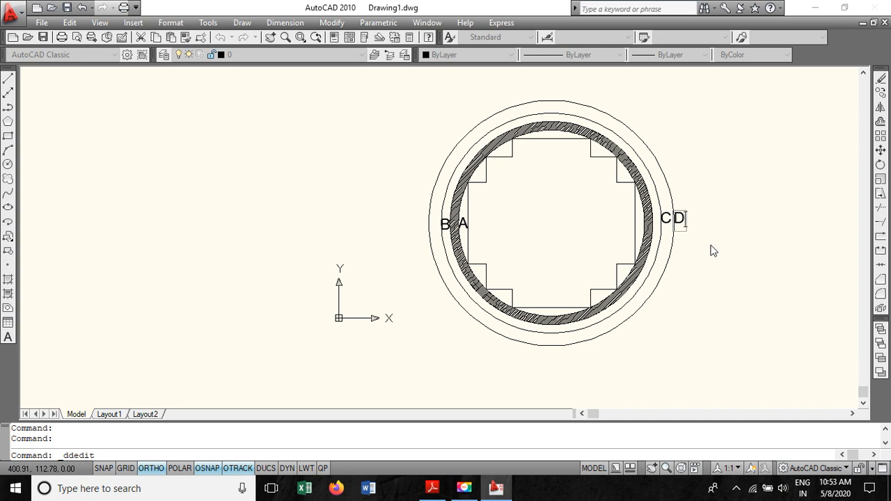
key("Return")
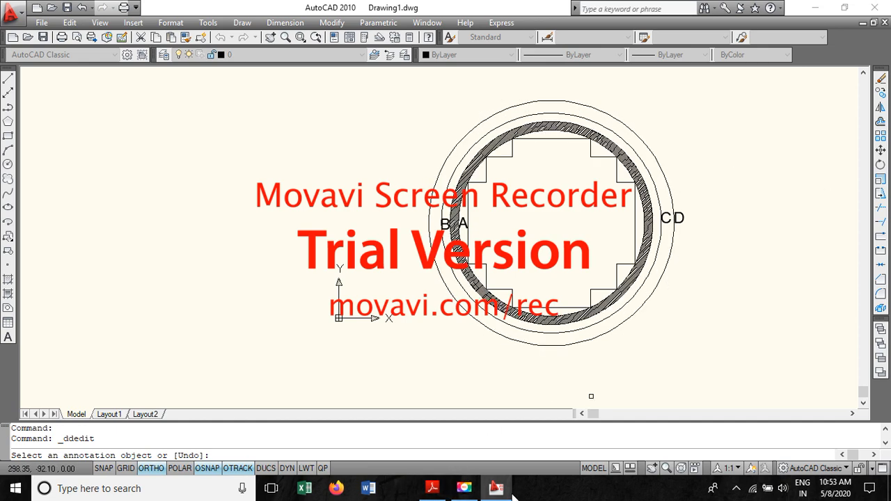
- Following the PDF's Step 14, draw the outer HV circle of 310 mm diameter concentric with the core
left_click(432, 487)
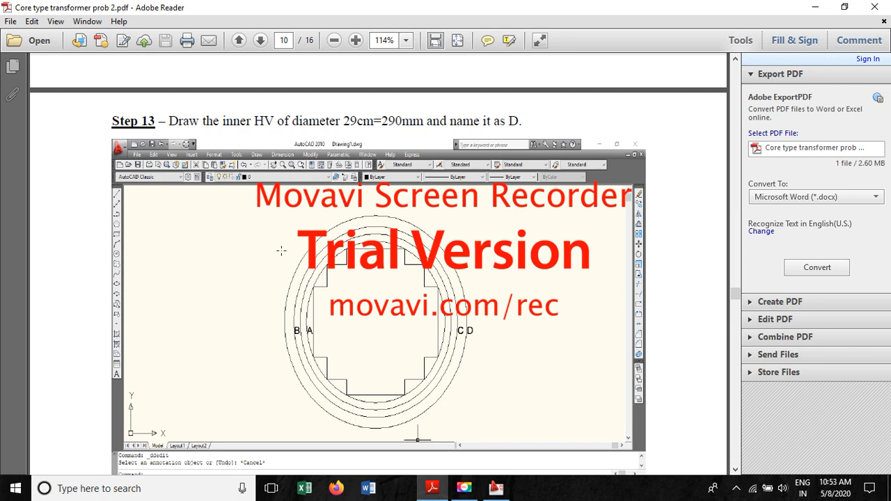
scroll(417, 279, "down", 10)
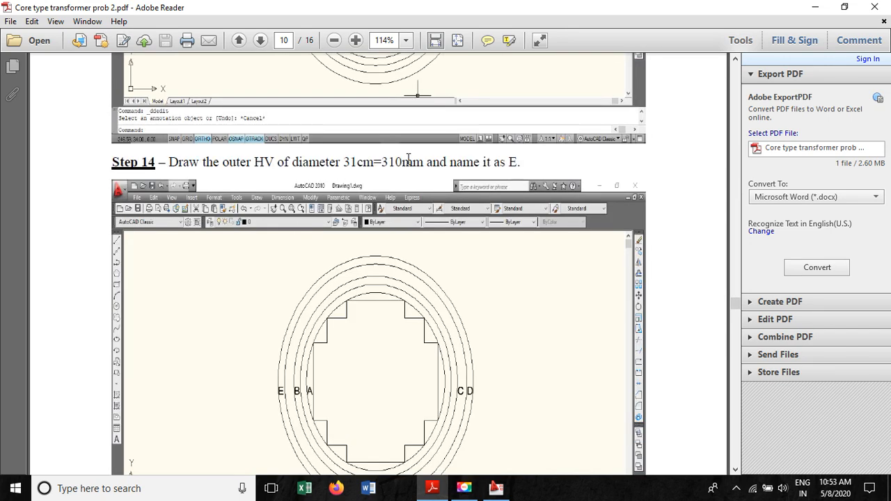
left_click(814, 7)
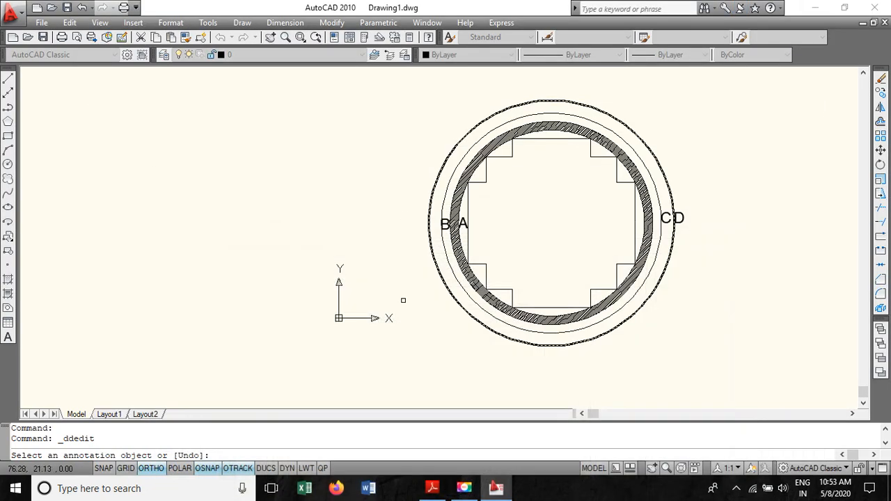
left_click(9, 164)
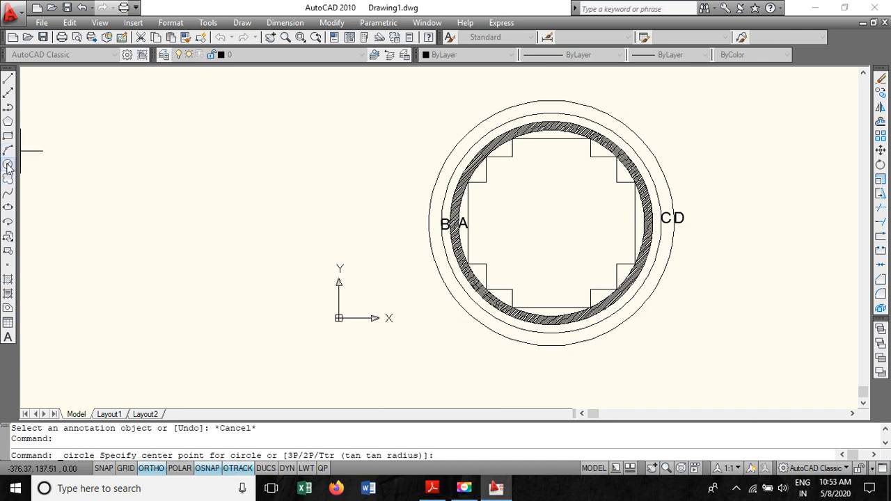
left_click(551, 223)
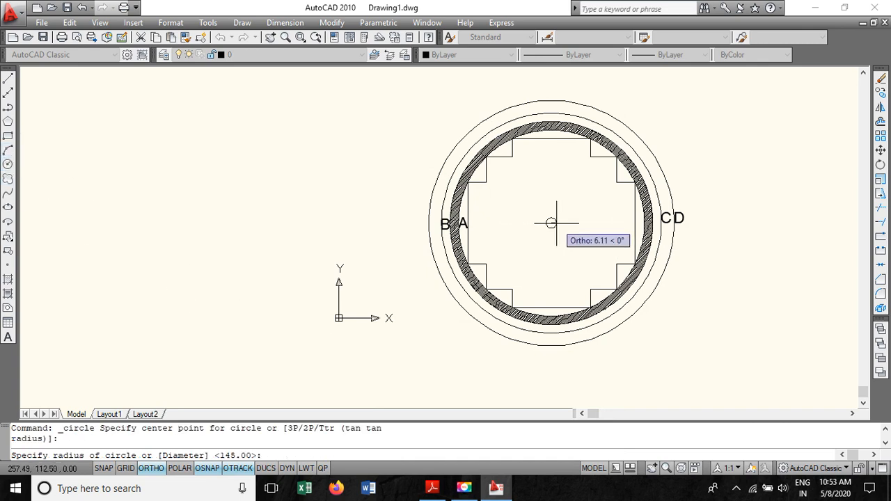
type("d")
key("Return")
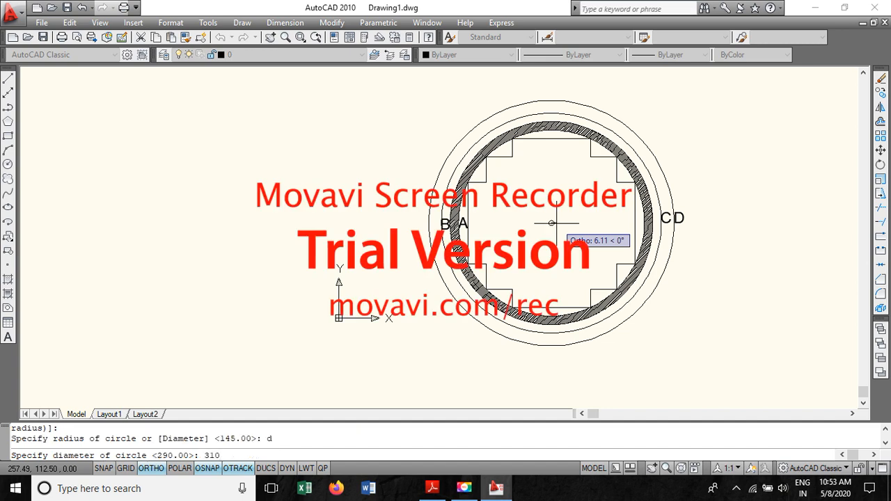
key("Return")
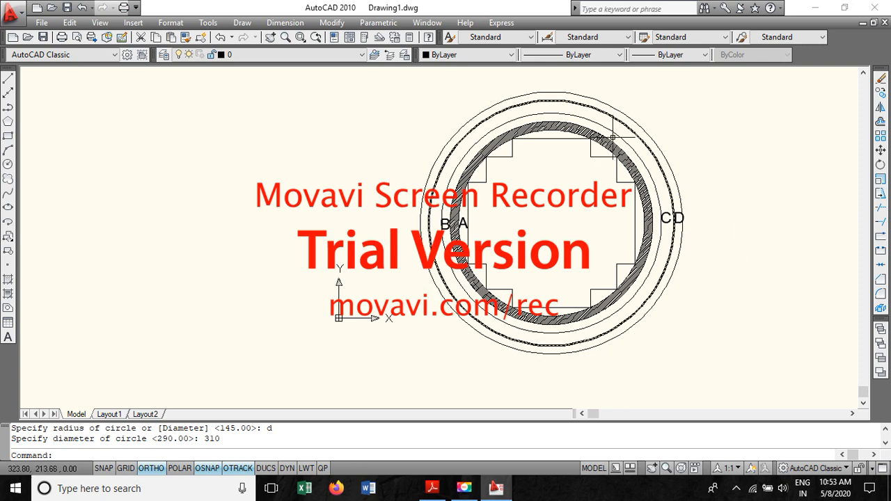
- Copy label D to the left side of the outer HV circle
left_click(677, 220)
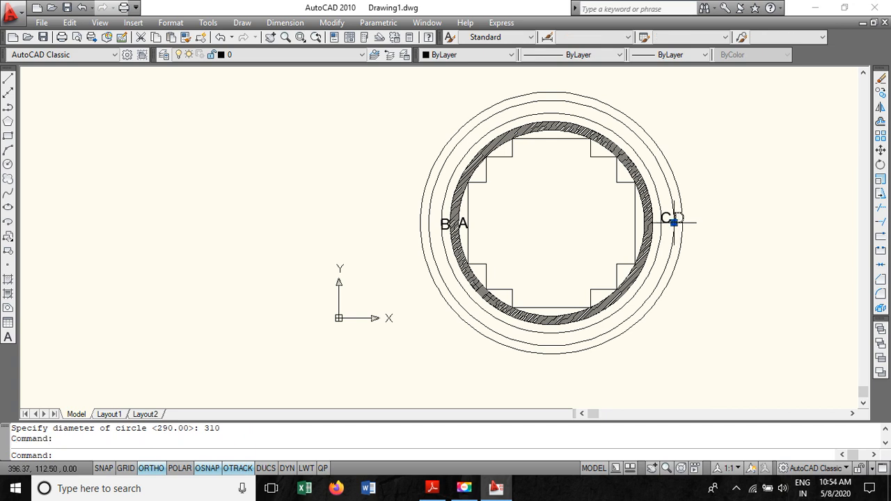
right_click(676, 220)
left_click(723, 295)
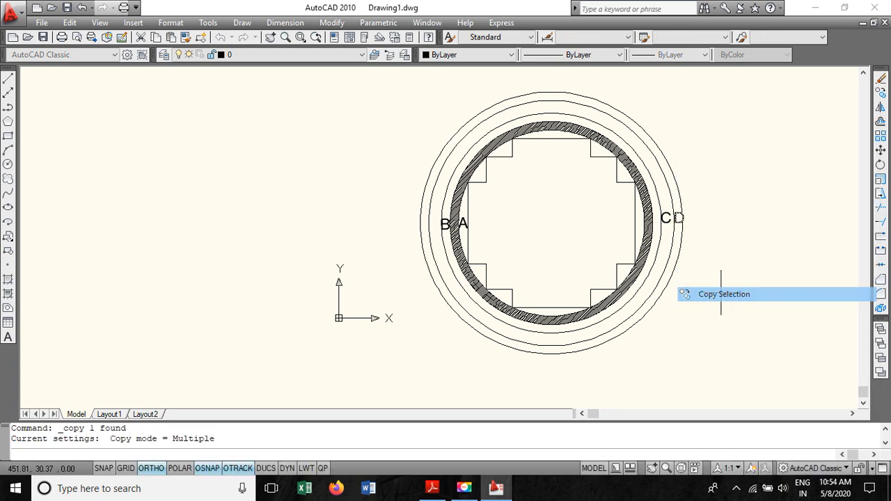
left_click(675, 220)
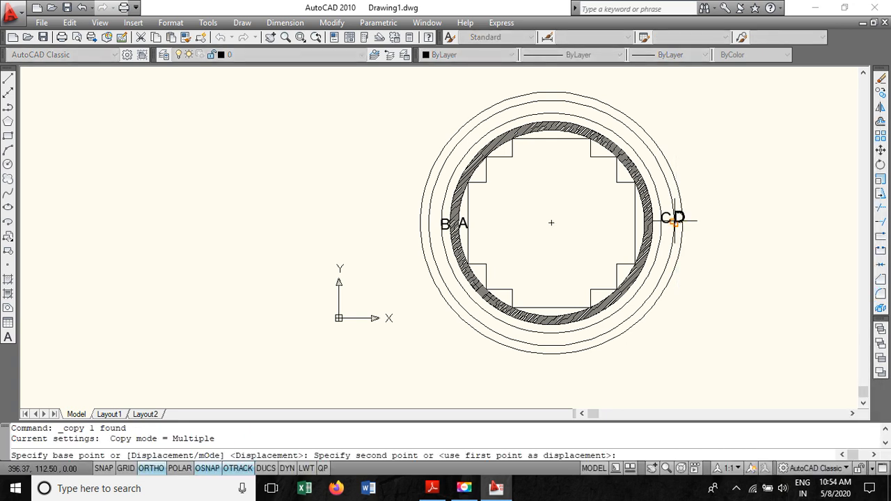
left_click(409, 238)
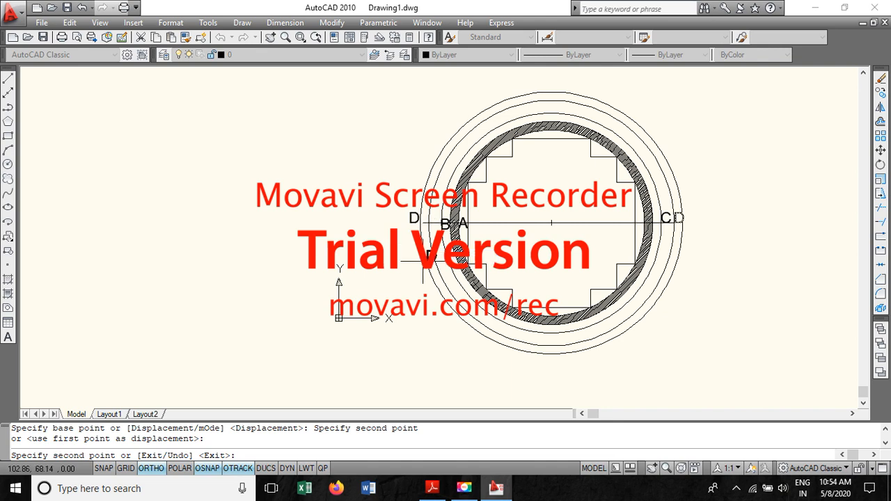
key("Escape")
- Edit the copied label's text to read E
double_click(414, 218)
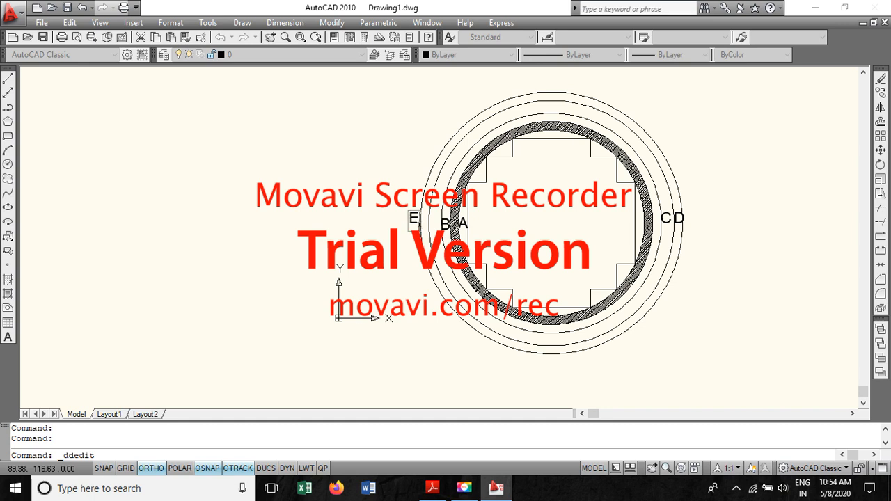
key("Return")
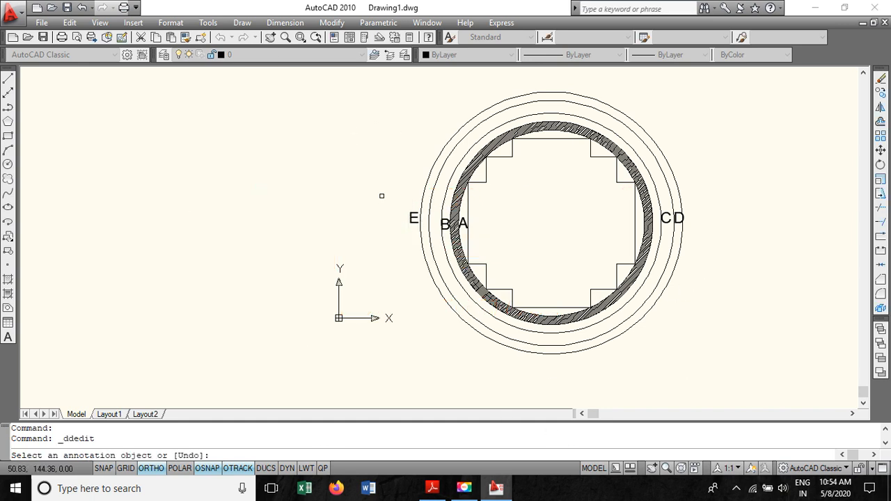
key("Escape")
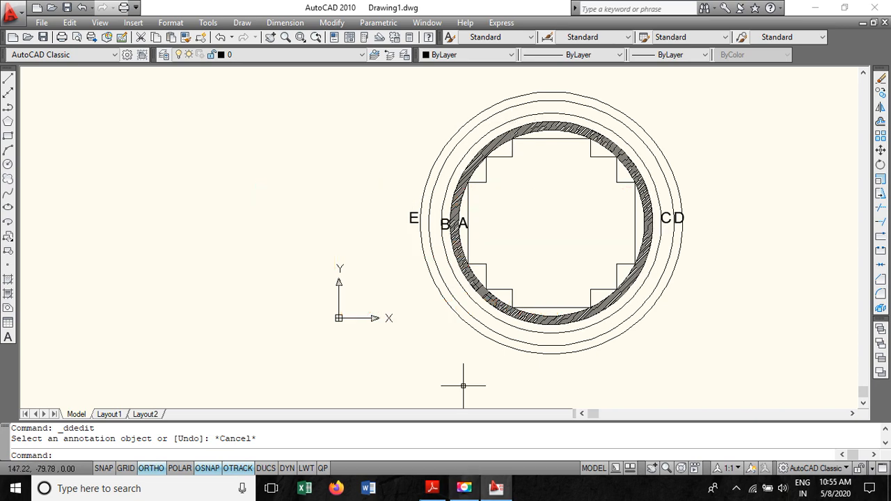
- Read the PDF's Step 15 on hatching and placing oil ducts between the outer LV and inner HV circles
left_click(431, 488)
scroll(381, 378, "down", 1)
scroll(382, 378, "down", 10)
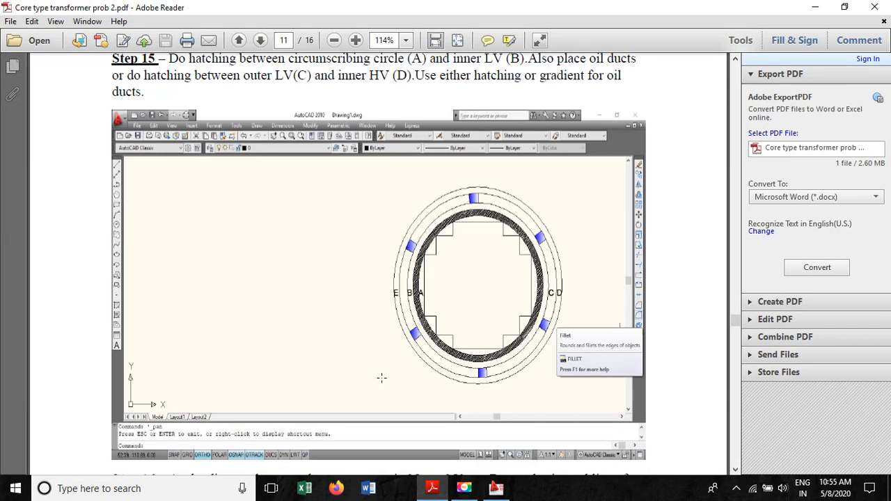
scroll(183, 180, "up", 3)
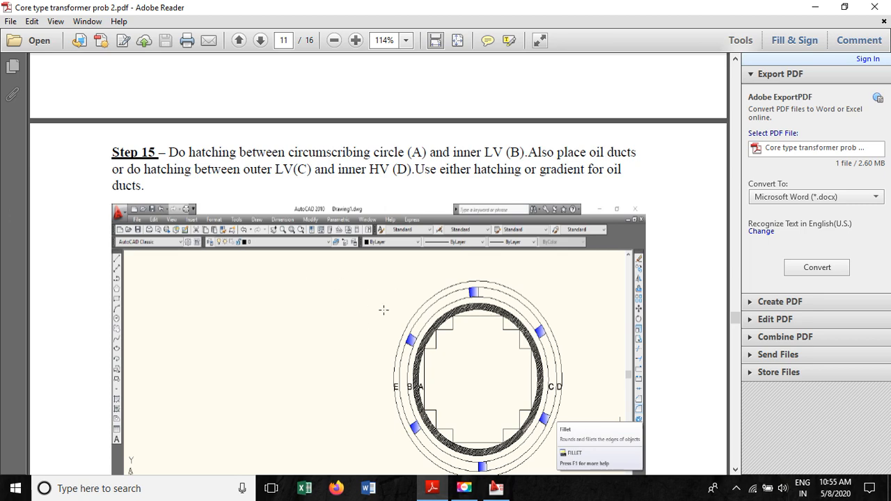
scroll(496, 321, "down", 5)
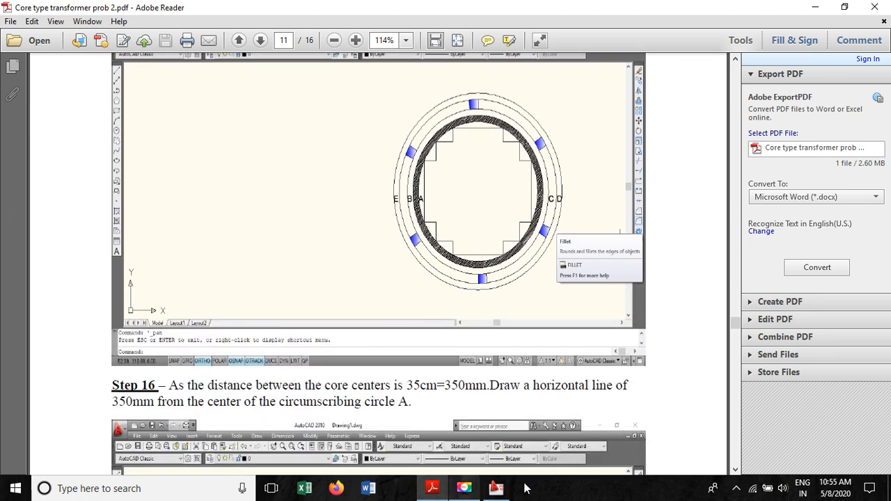
left_click(496, 489)
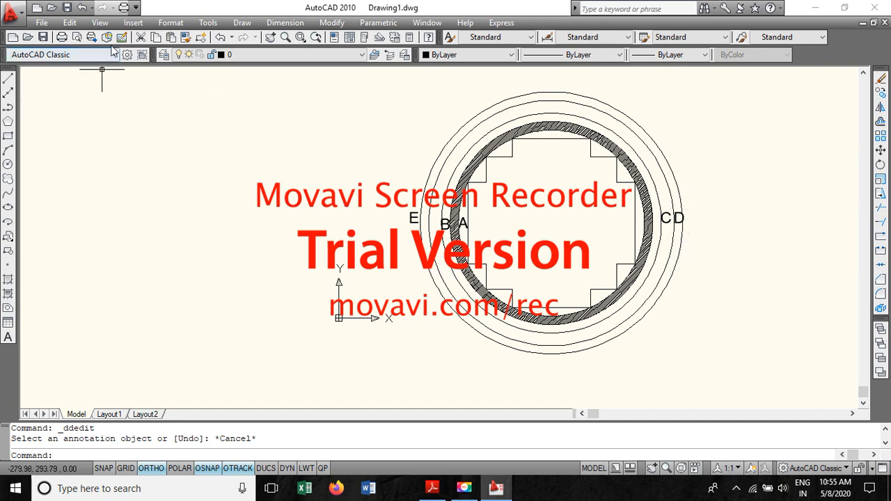
left_click(270, 37)
left_click_drag(489, 151, 386, 294)
scroll(362, 270, "up", 4)
left_click_drag(501, 290, 414, 167)
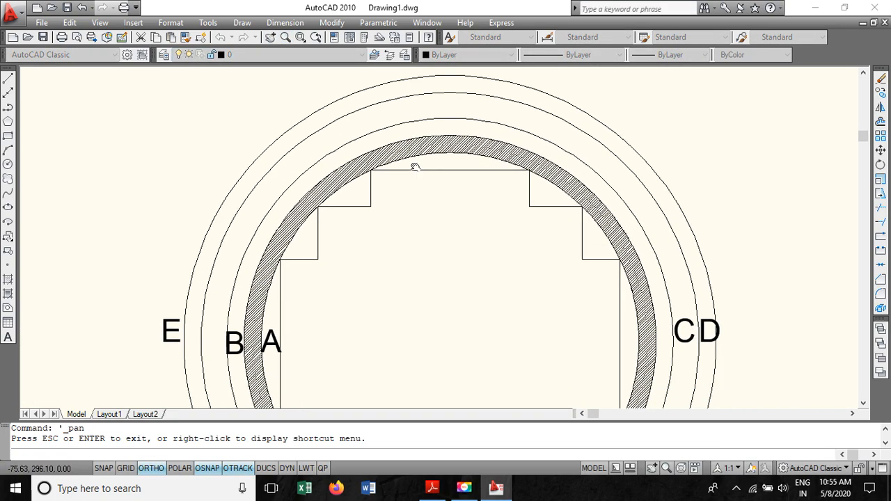
- Draw a short vertical line across the top of the windings, then delete it
left_click(9, 81)
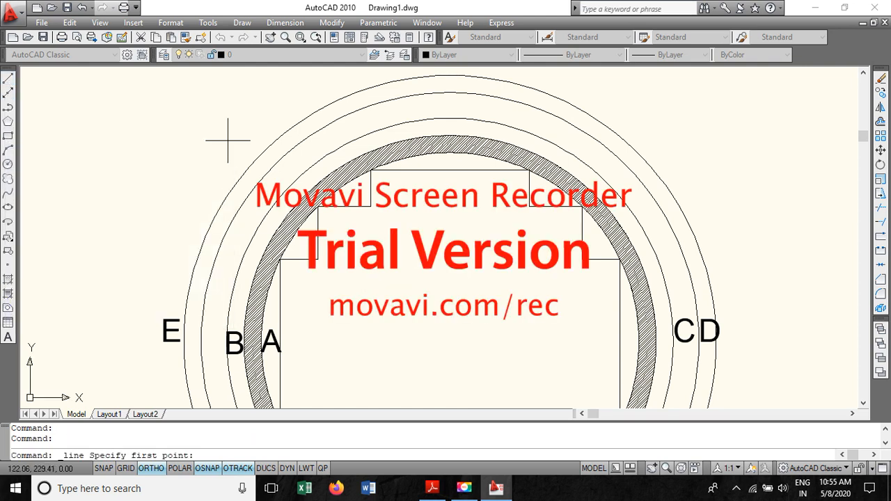
left_click(395, 99)
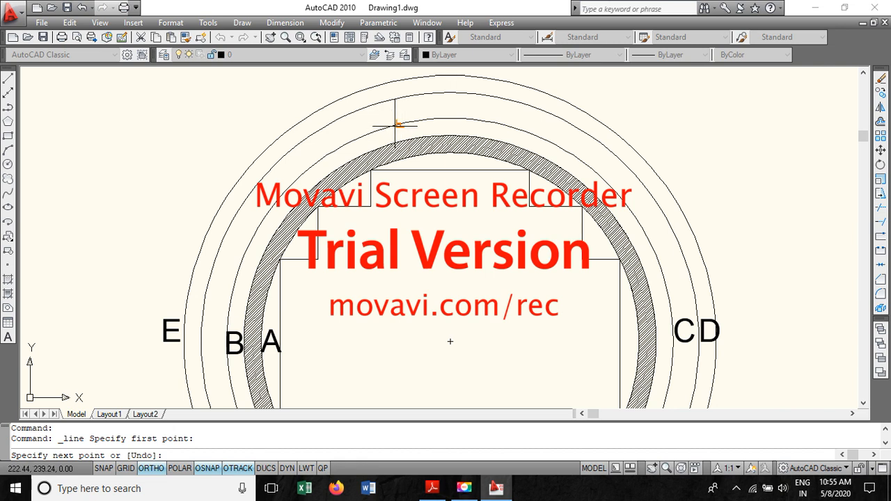
left_click(393, 125)
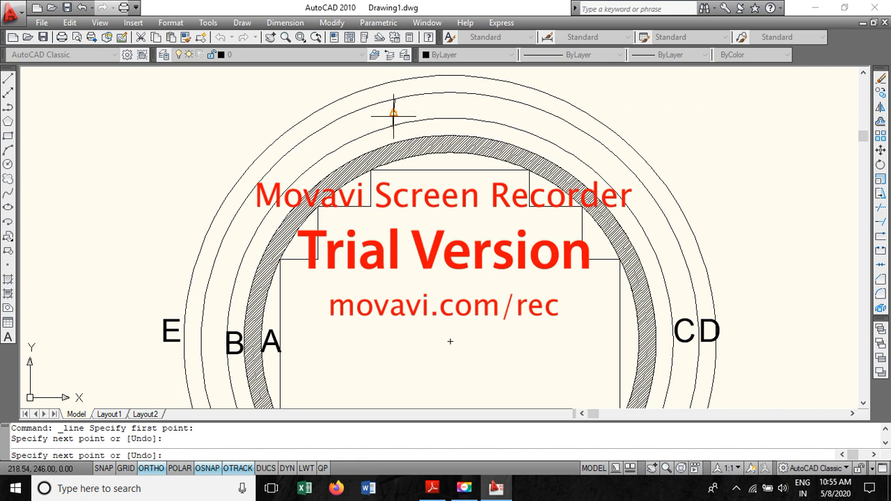
key("Escape")
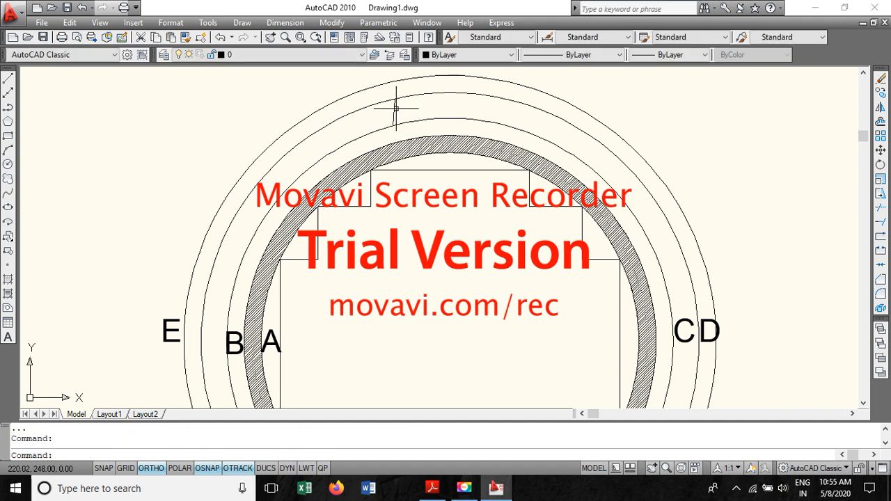
left_click(395, 109)
key("Delete")
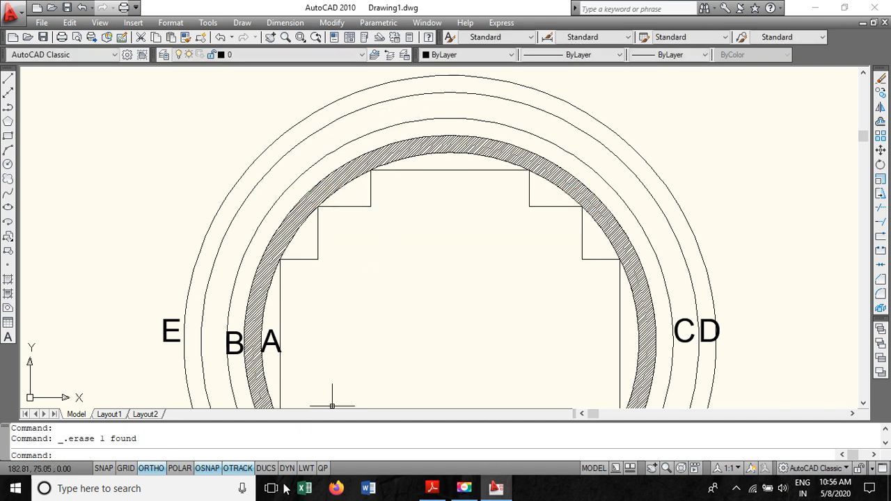
- Switch to polar tracking and draw a vertical oil-duct line between the HV and LV circles at the top
left_click(185, 472)
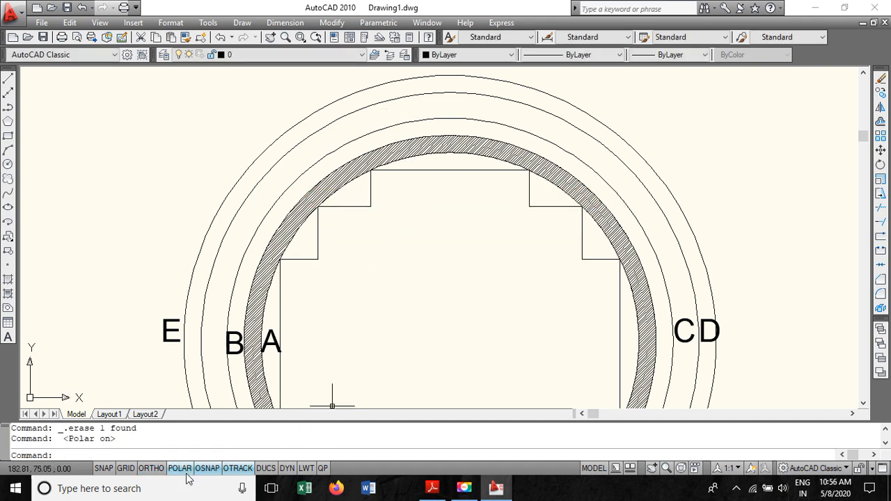
left_click(8, 81)
left_click(401, 96)
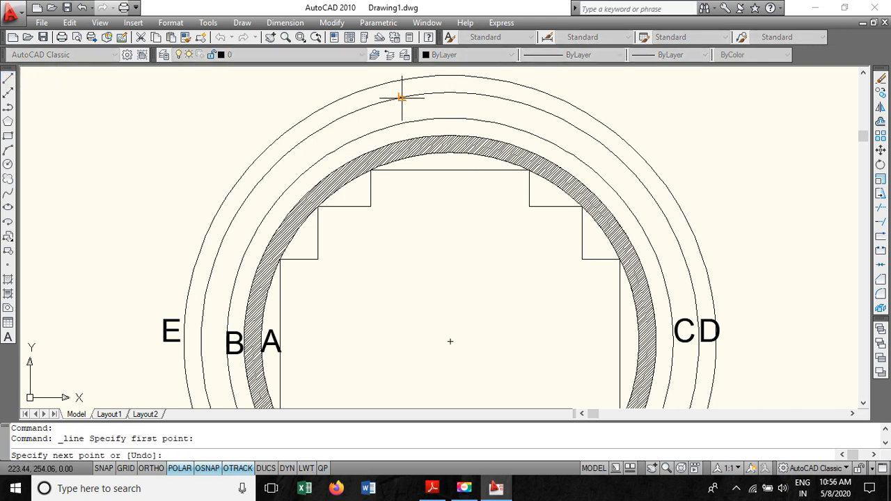
left_click(402, 131)
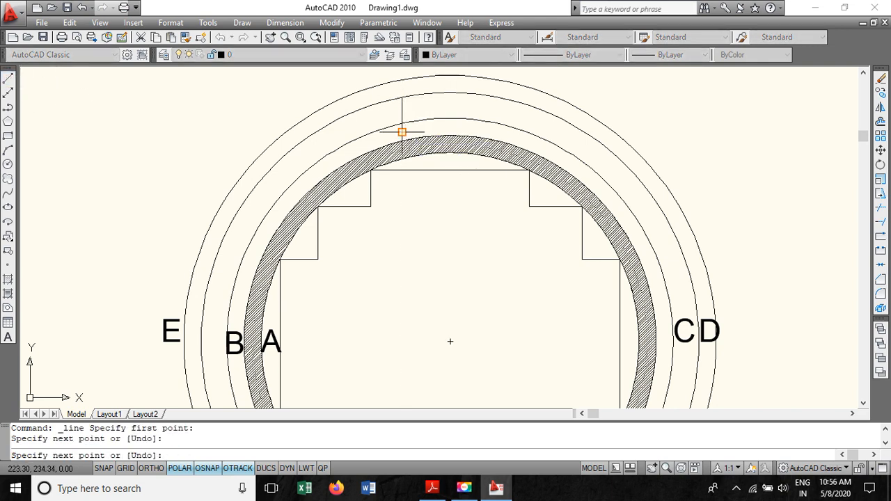
key("Escape")
- Draw a second vertical oil-duct line just beside the first one between the HV and LV circles at the top
left_click(9, 81)
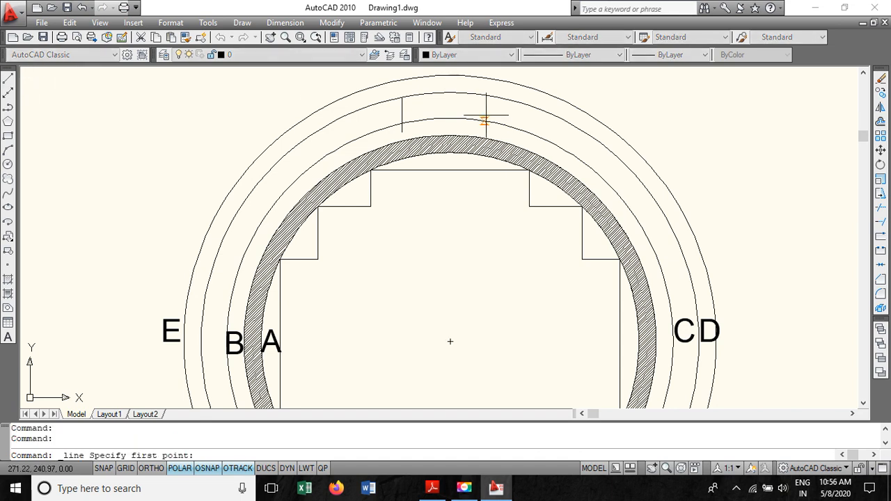
left_click(427, 92)
left_click(426, 129)
key("Escape")
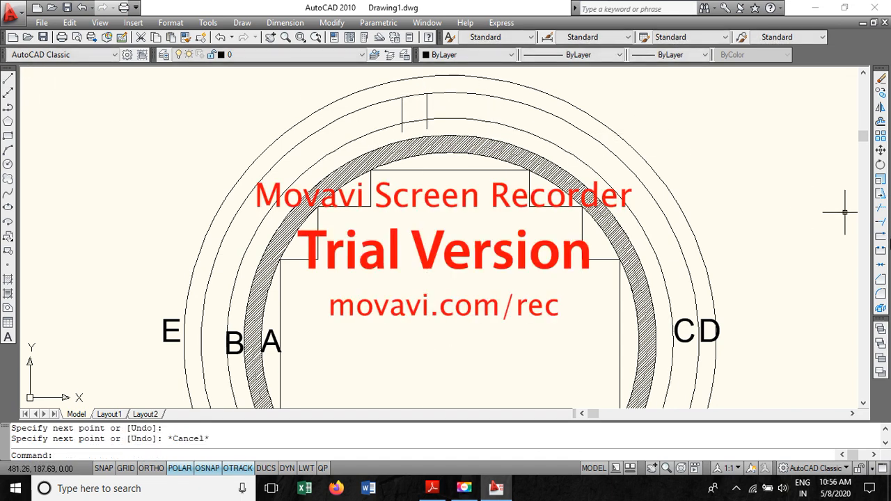
- Trim the end of the second duct line that extends past the outer LV circle
left_click(880, 208)
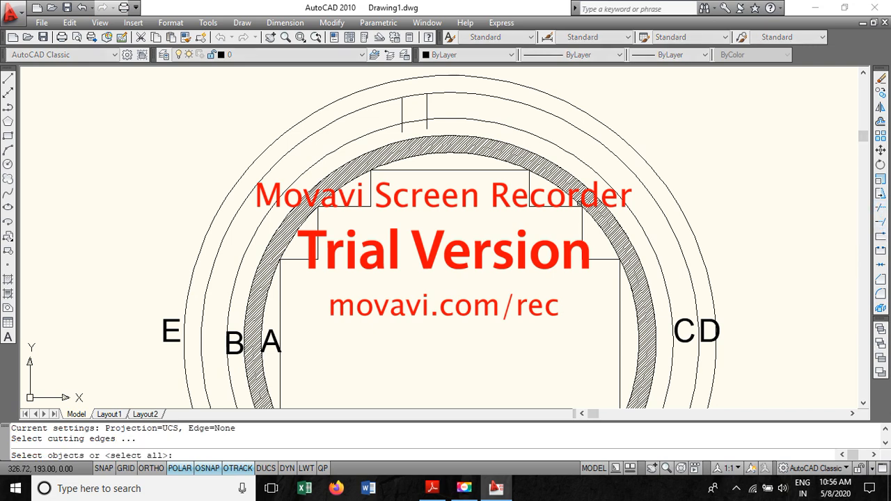
key("Return")
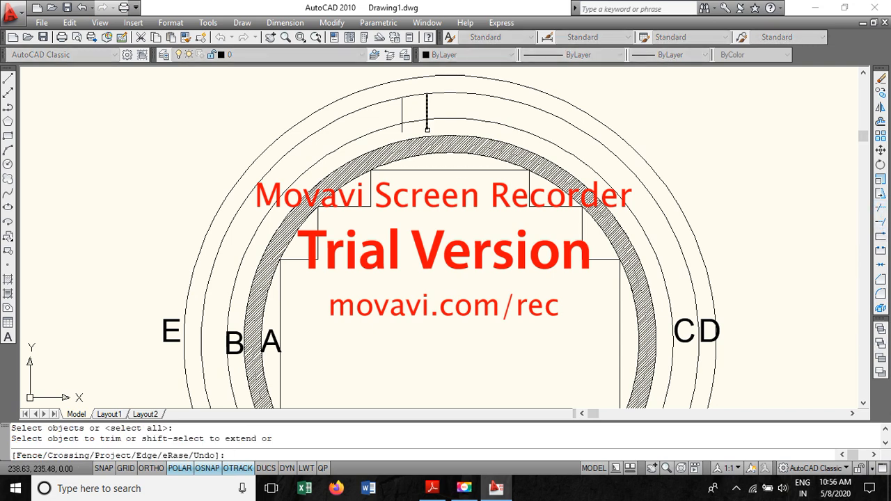
left_click(427, 126)
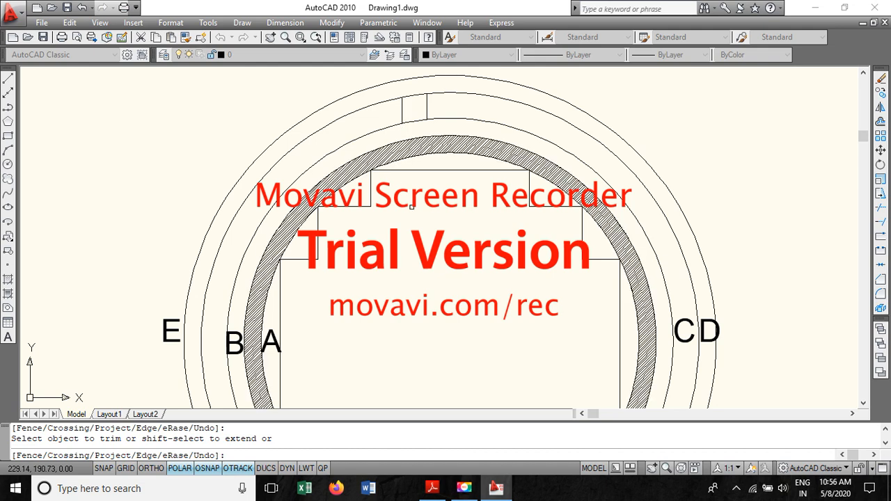
key("Escape")
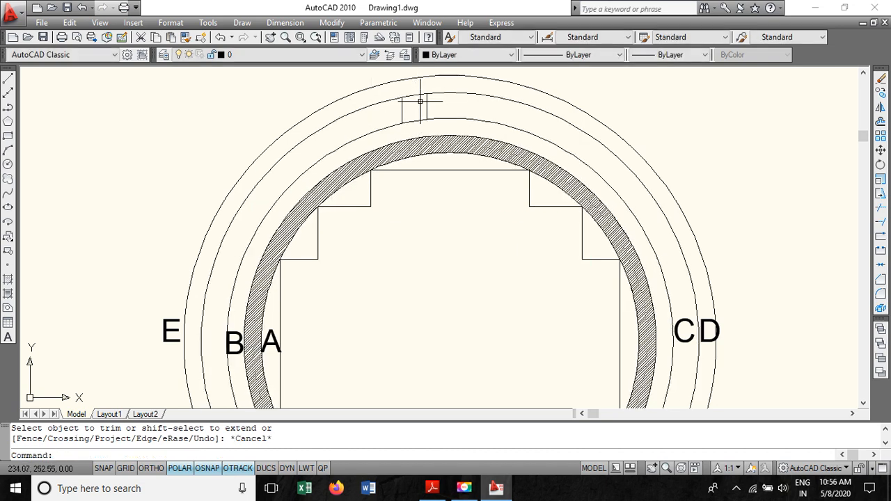
- Fill the oil-duct region between the two short lines with a one-colour red gradient
left_click(8, 295)
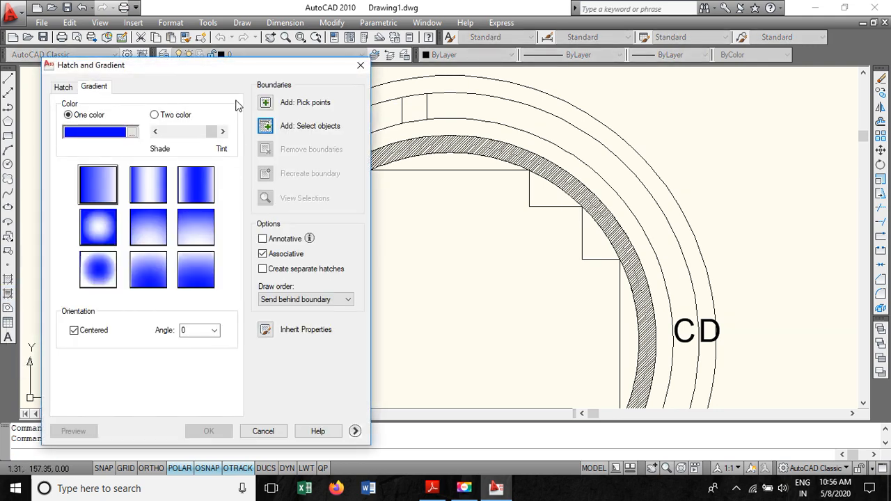
left_click(268, 105)
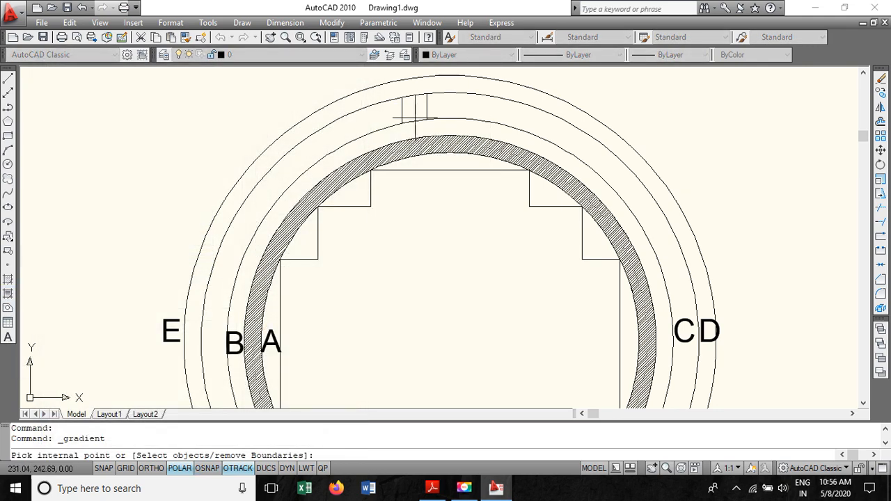
left_click(413, 106)
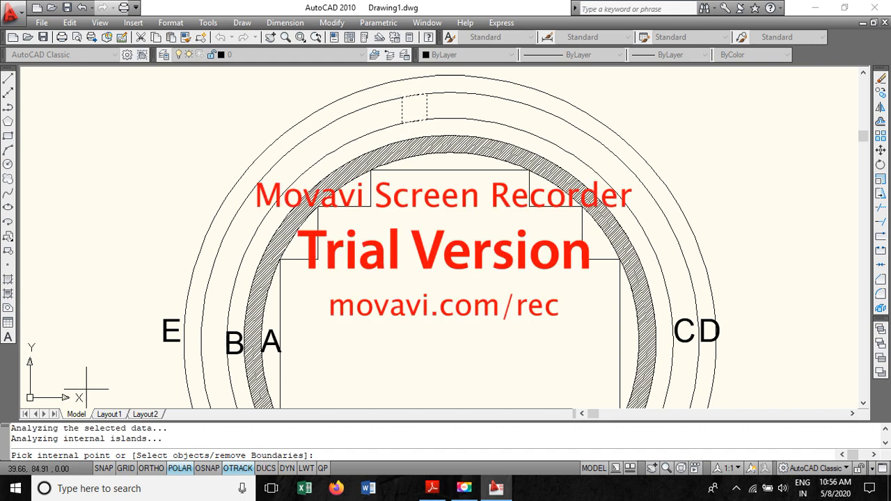
key("Return")
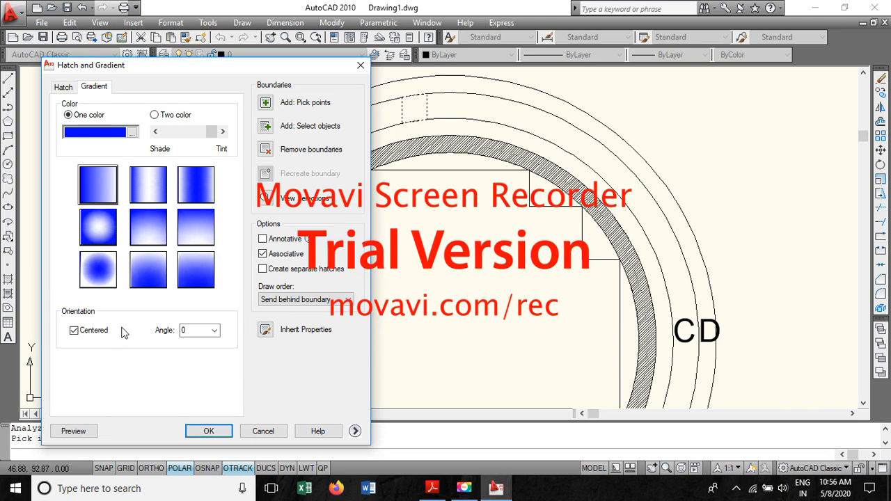
left_click(131, 132)
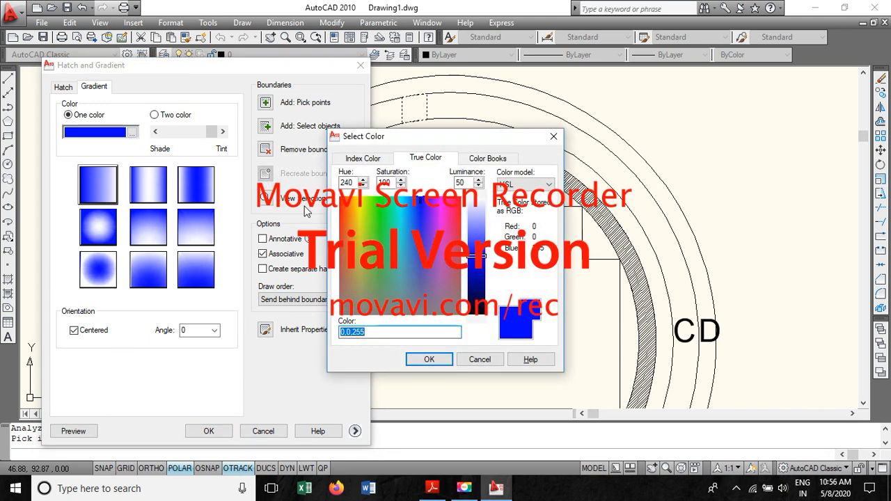
left_click(375, 215)
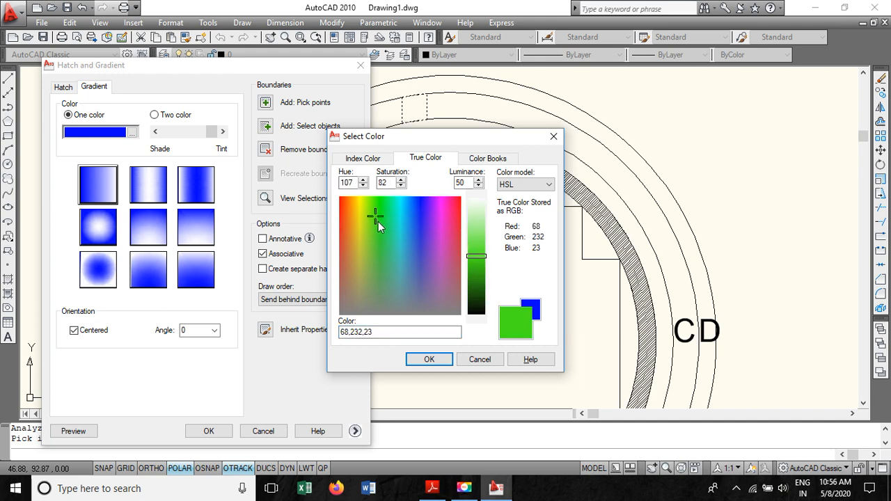
left_click(460, 221)
left_click(429, 360)
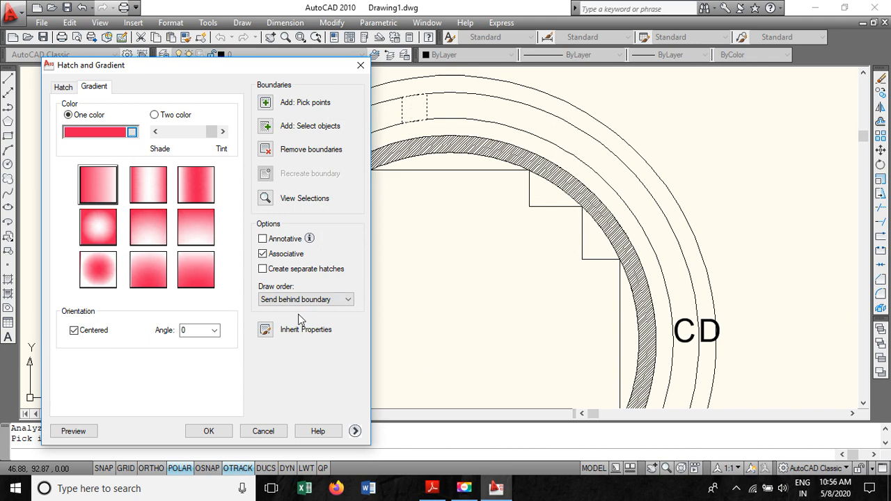
left_click(209, 431)
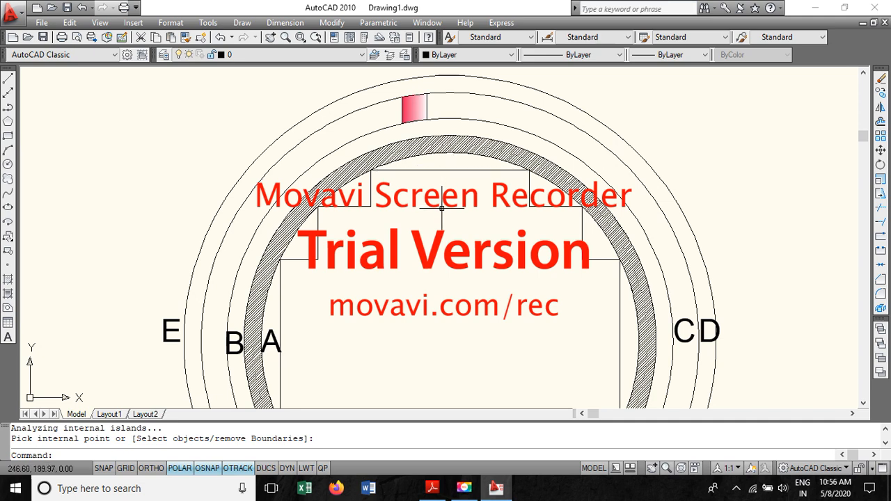
- Polar-array the oil-duct gradient and its two lines into 6 items over 360° about the core centre
scroll(441, 208, "down", 4)
scroll(474, 314, "up", 2)
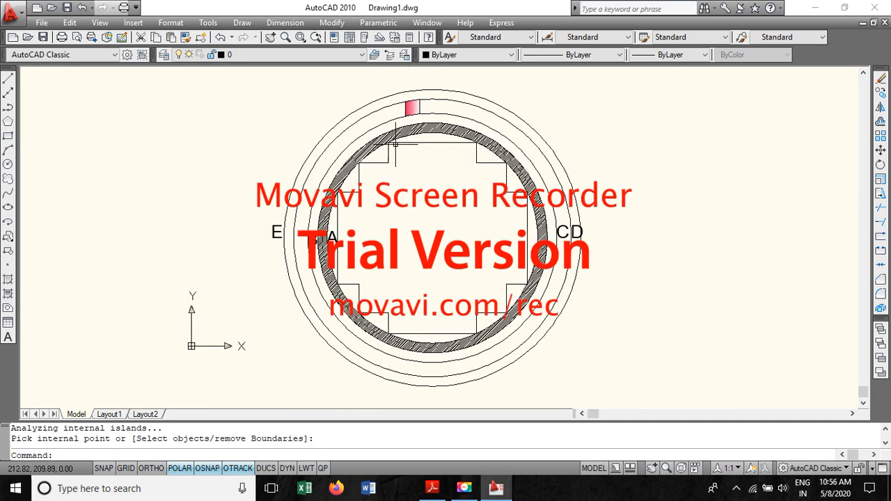
scroll(395, 145, "up", 3)
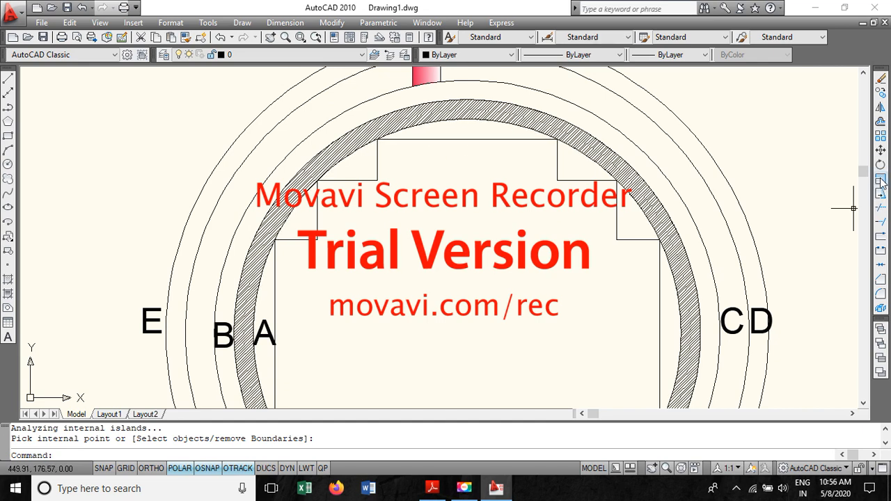
left_click(270, 37)
left_click_drag(373, 119, 382, 231)
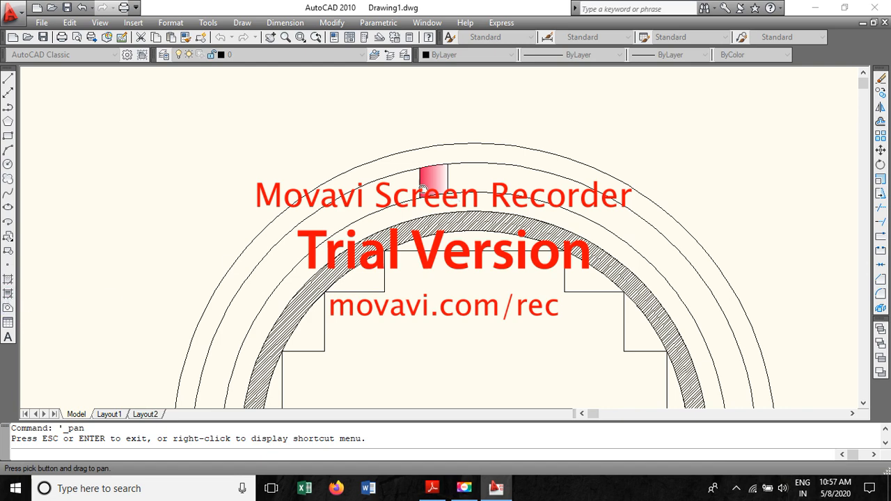
scroll(432, 196, "down", 12)
scroll(441, 249, "up", 9)
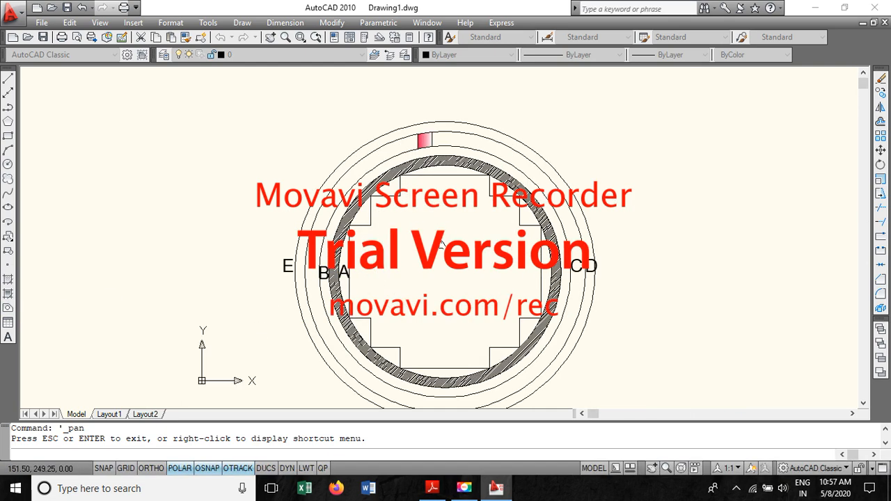
scroll(452, 257, "down", 4)
left_click_drag(444, 269, 444, 243)
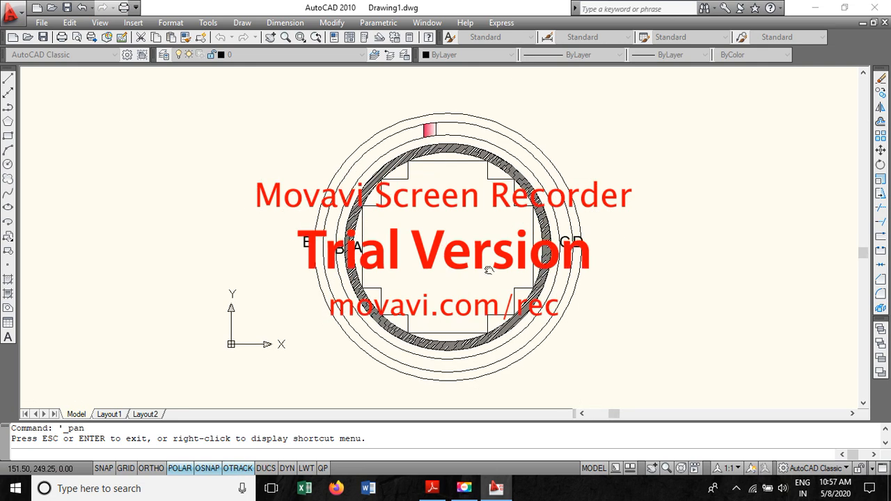
key("Escape")
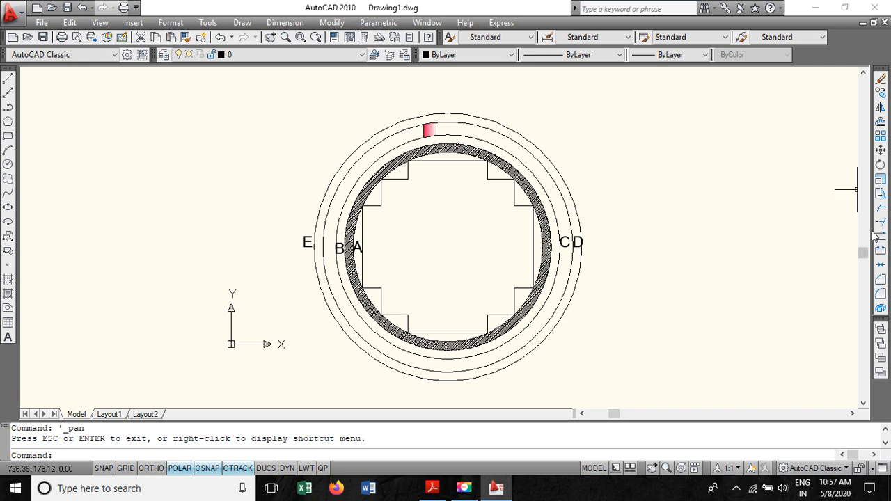
left_click(880, 136)
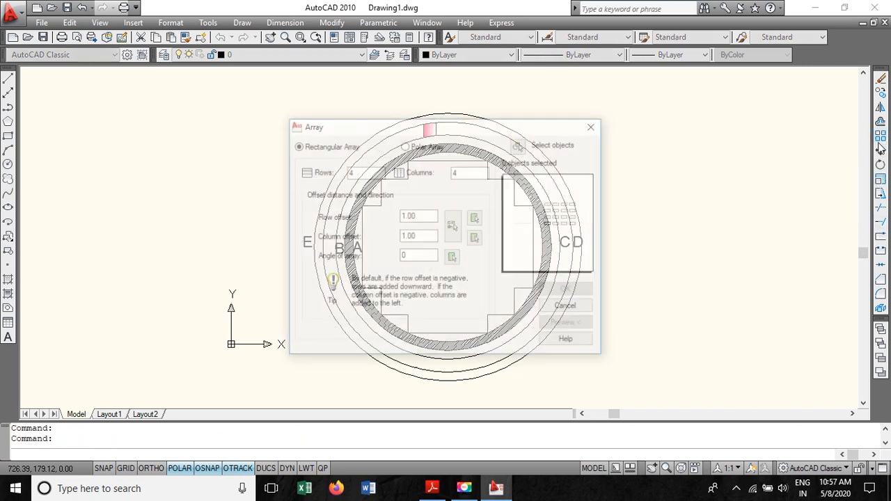
left_click(416, 146)
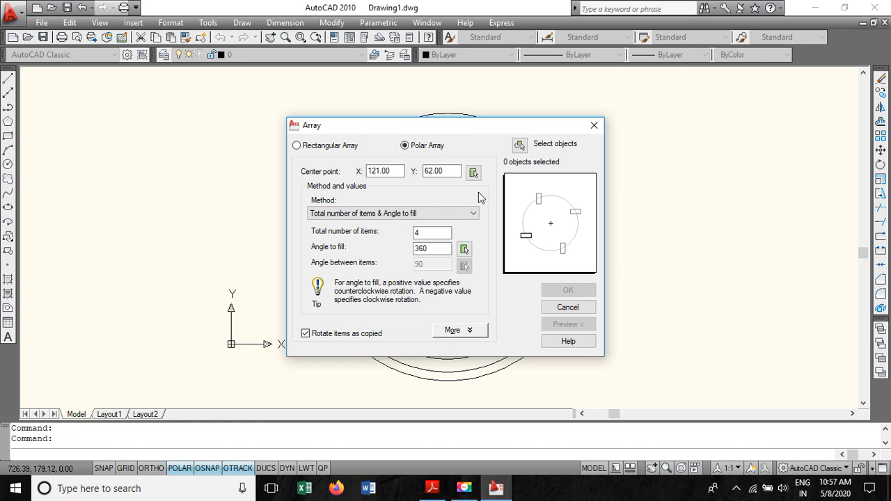
mouse_move(464, 127)
left_mouse_down()
mouse_move(290, 158)
mouse_move(216, 130)
left_mouse_up()
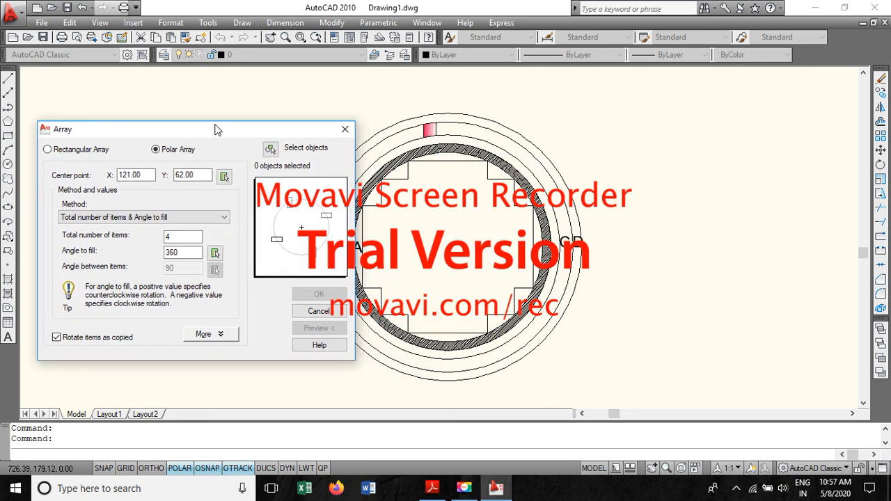
left_click(224, 176)
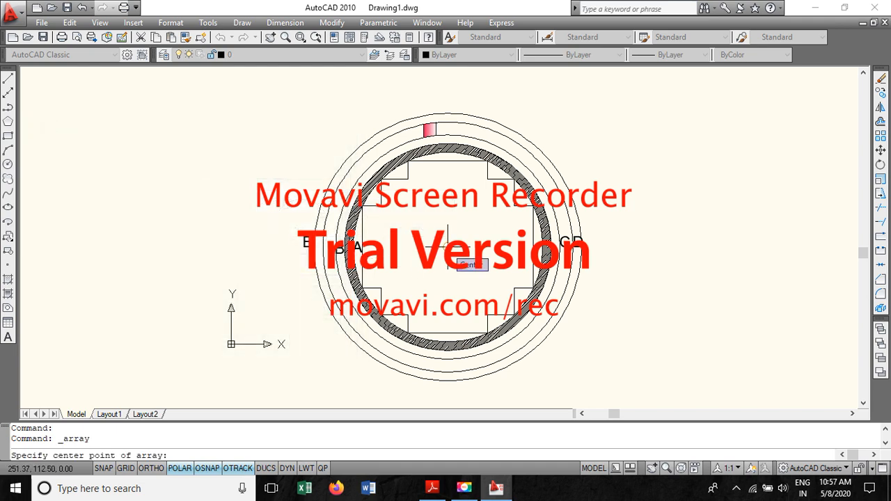
left_click(447, 245)
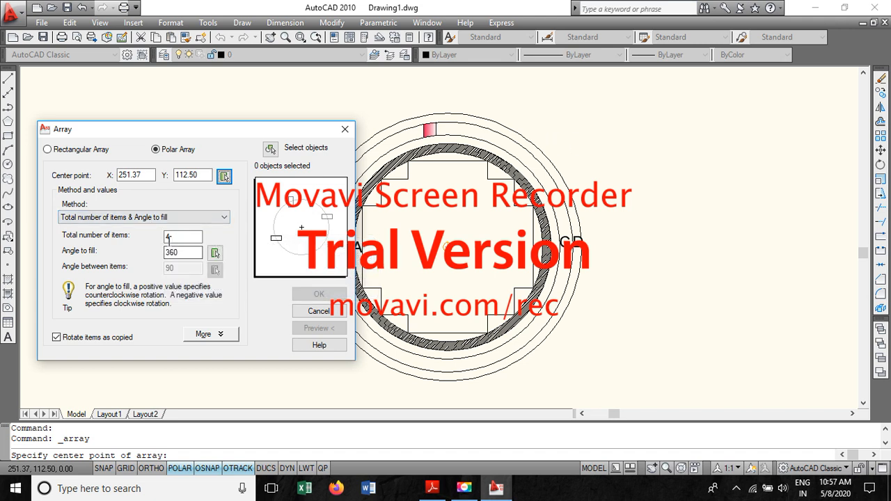
left_click_drag(173, 237, 150, 239)
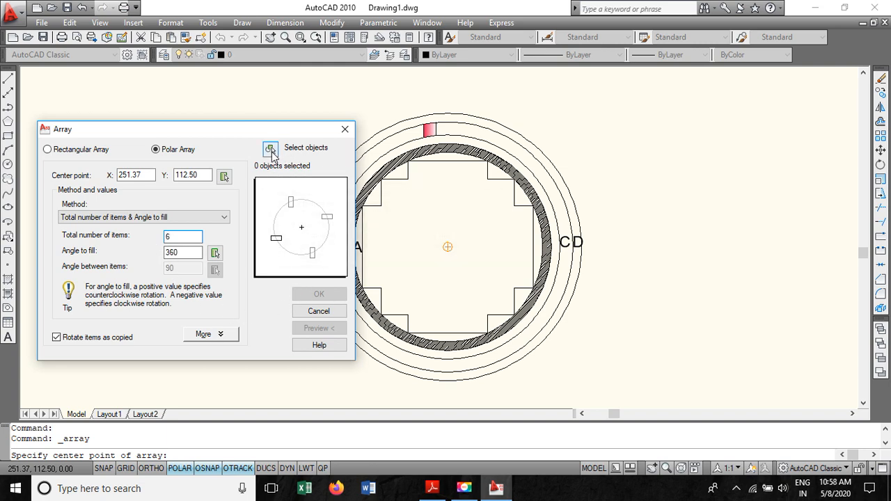
left_click(271, 150)
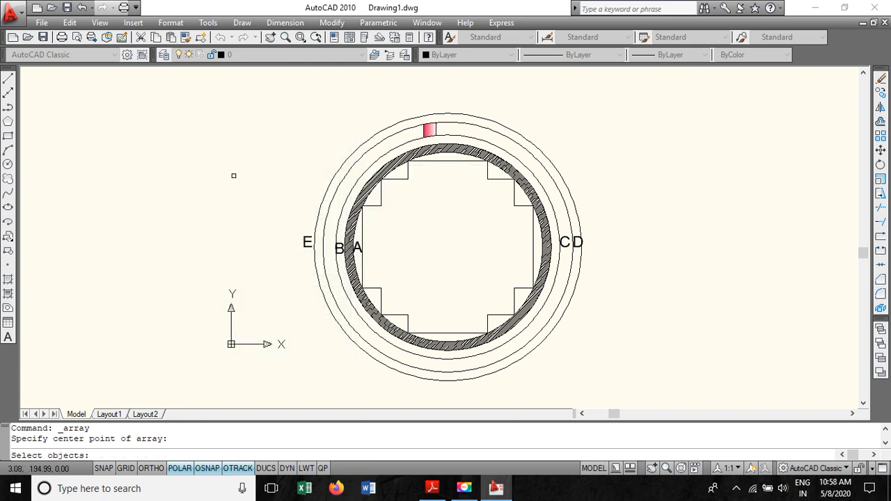
scroll(431, 150, "up", 2)
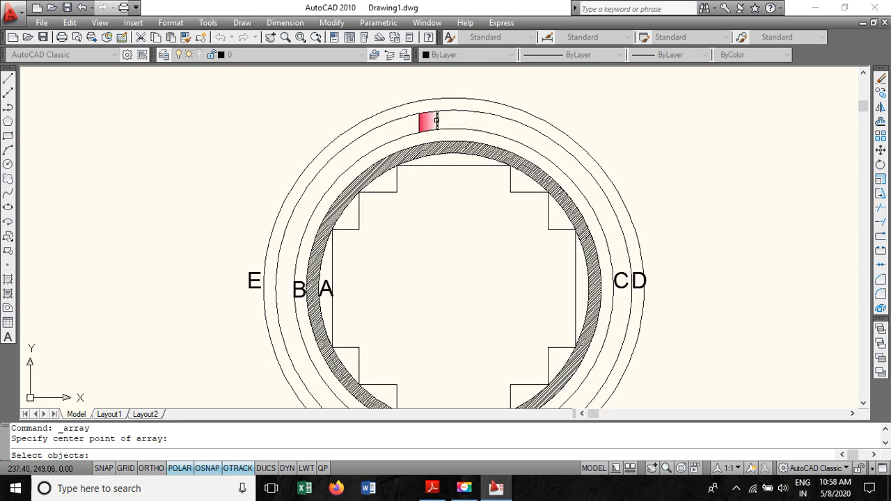
left_click(437, 122)
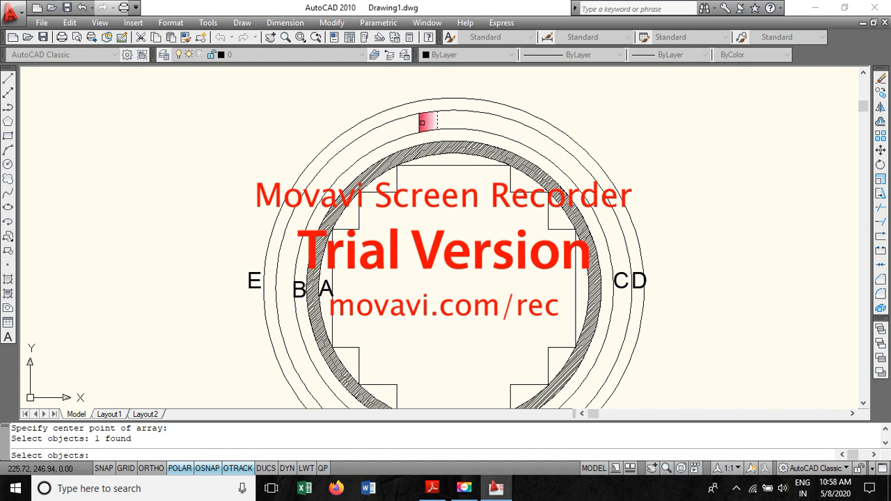
left_click(419, 122)
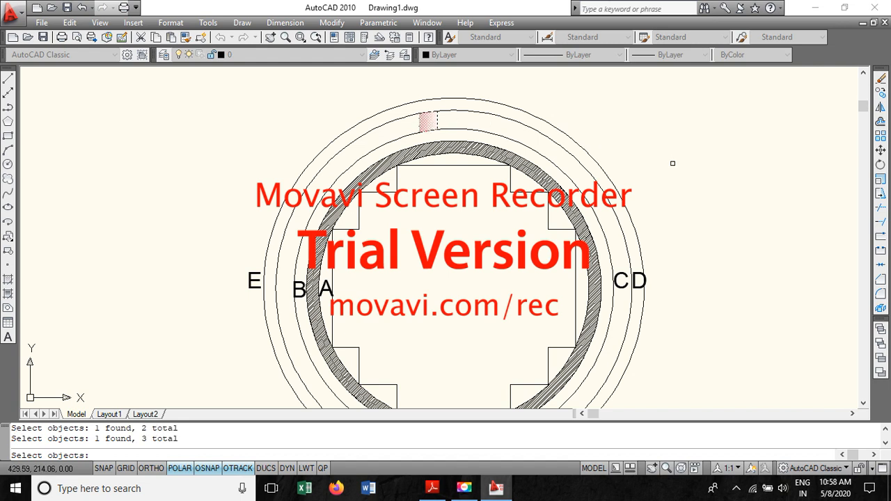
key("Return")
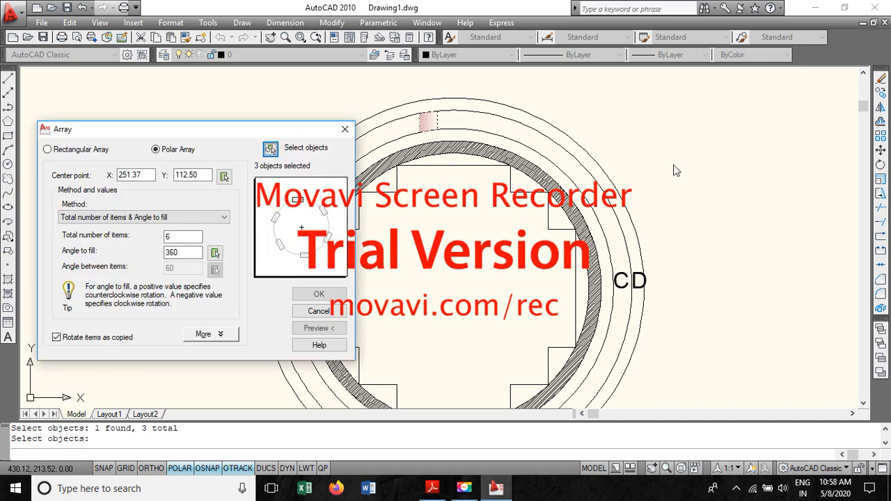
left_click(306, 295)
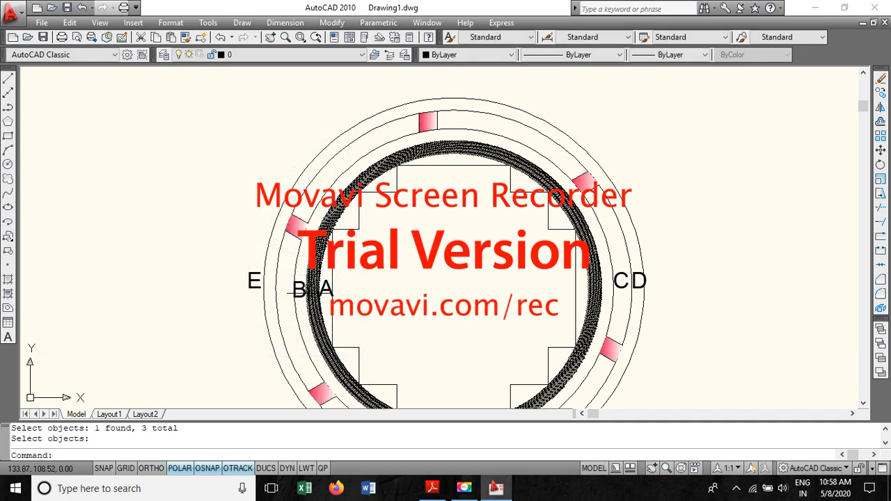
scroll(472, 207, "down", 2)
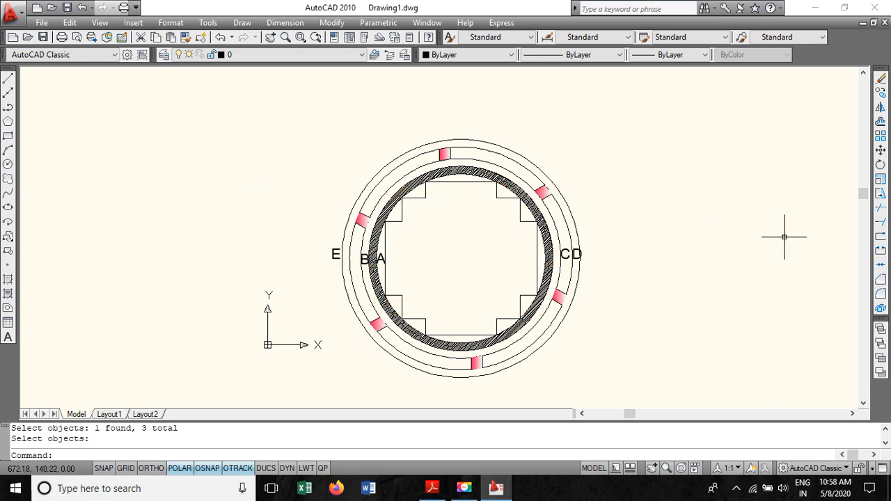
scroll(756, 282, "up", 3)
scroll(753, 280, "down", 2)
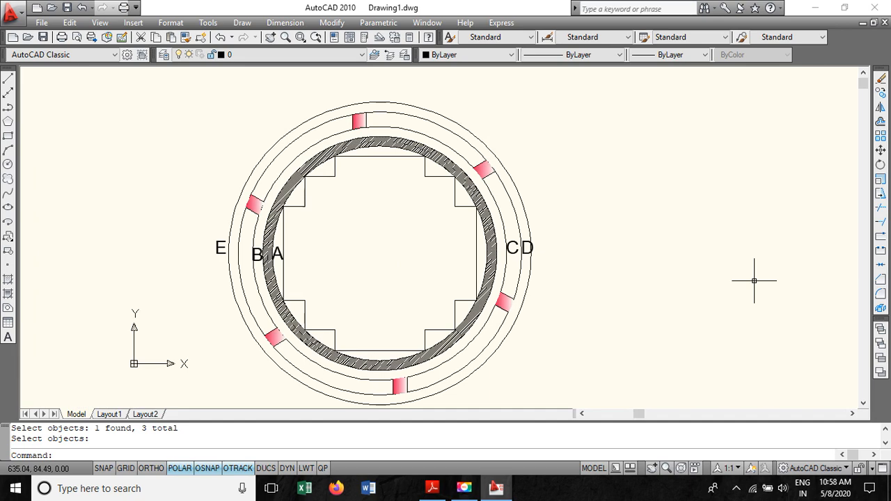
left_click(270, 38)
mouse_move(354, 223)
left_mouse_down()
mouse_move(294, 211)
mouse_move(270, 218)
left_mouse_up()
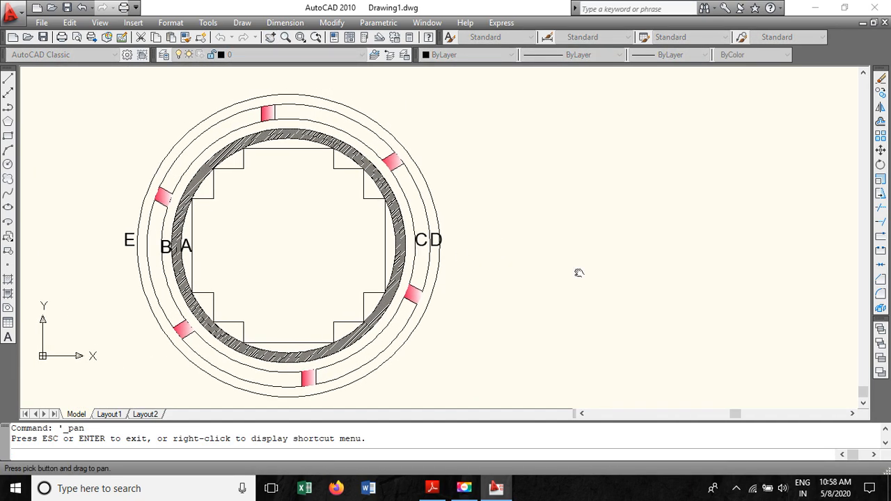
- Check the core-centre distance in the PDF problem statement and the next drawing step
key("Escape")
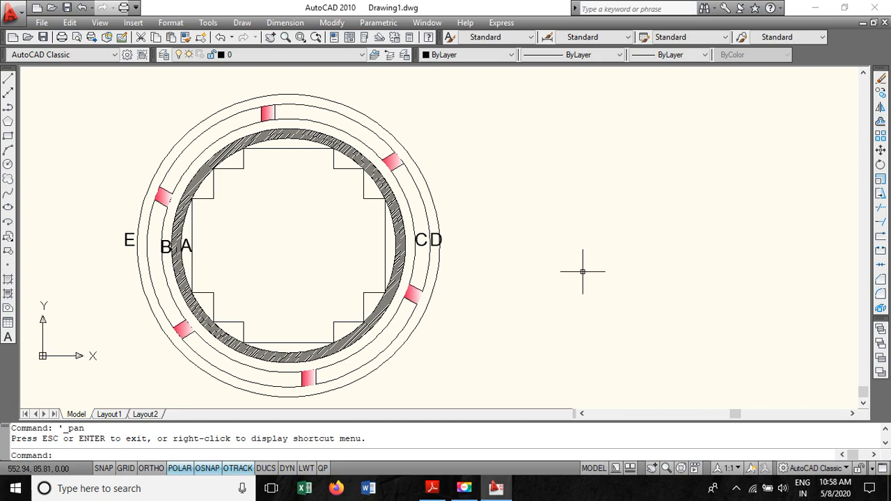
left_click(432, 489)
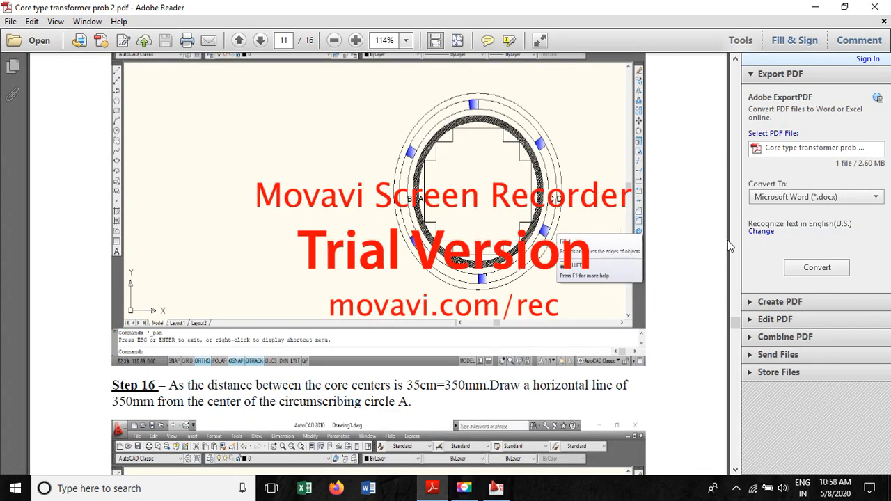
left_click_drag(737, 321, 725, 69)
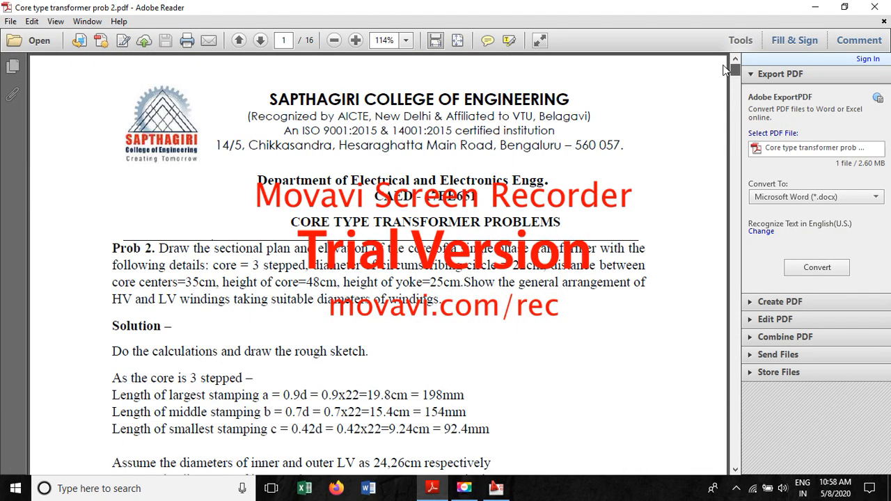
left_click_drag(114, 286, 211, 285)
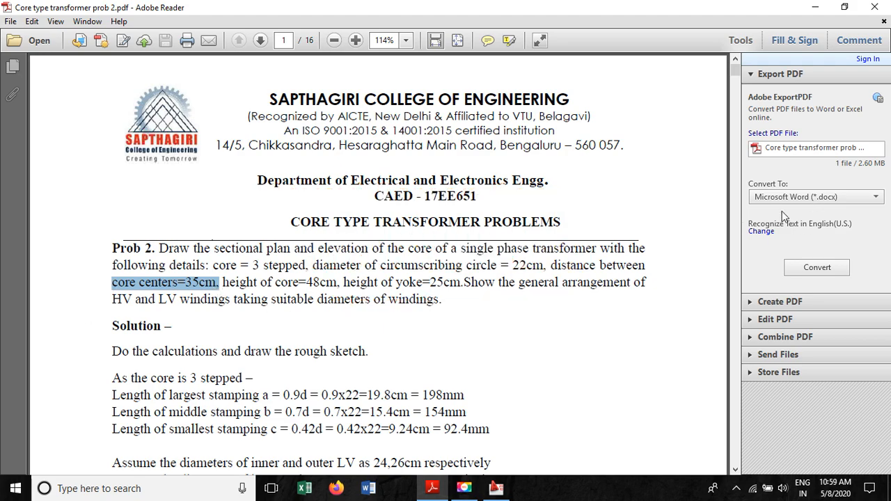
left_click_drag(735, 69, 727, 330)
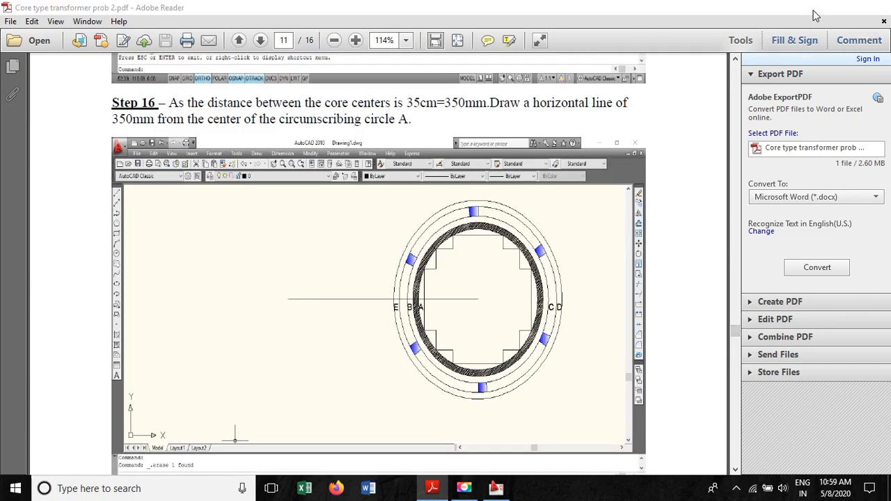
left_click(814, 7)
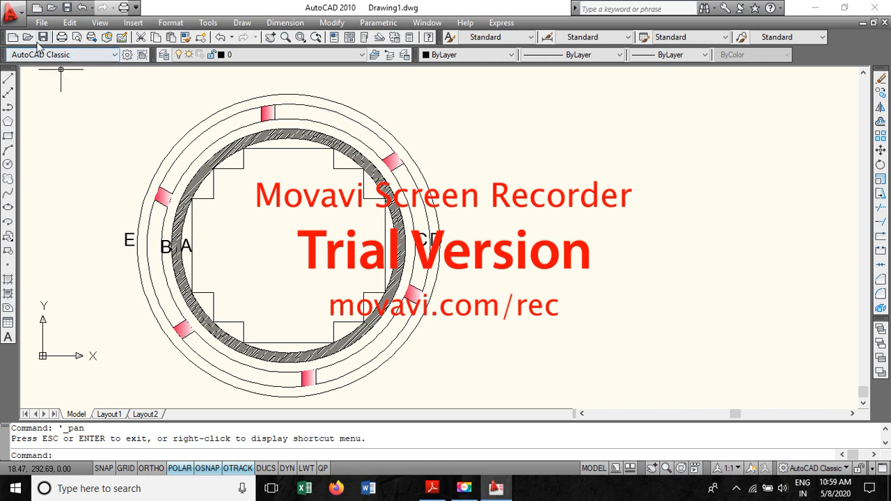
- Draw a 350 mm horizontal line from the core centre with Ortho on
left_click(151, 467)
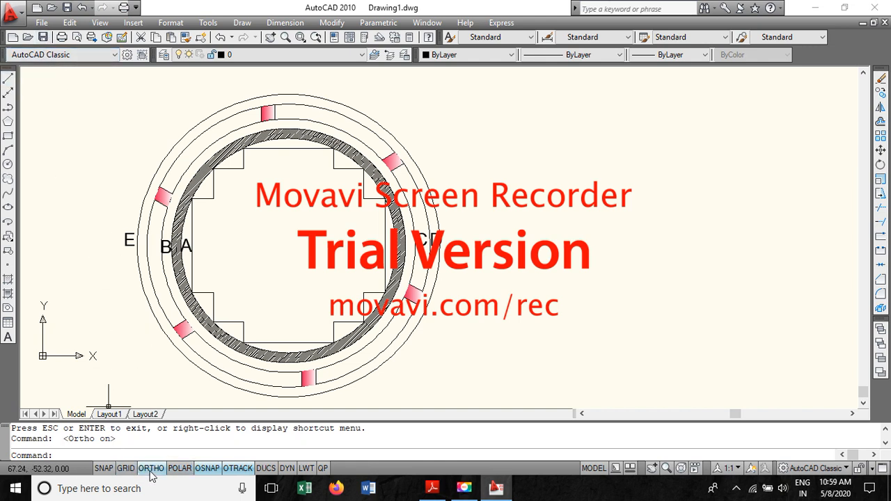
left_click(8, 80)
left_click(288, 245)
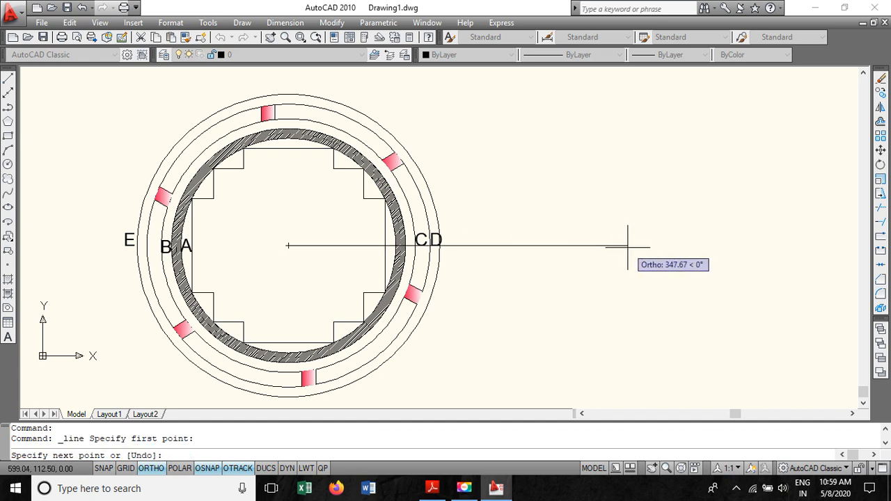
type("350")
key("Return")
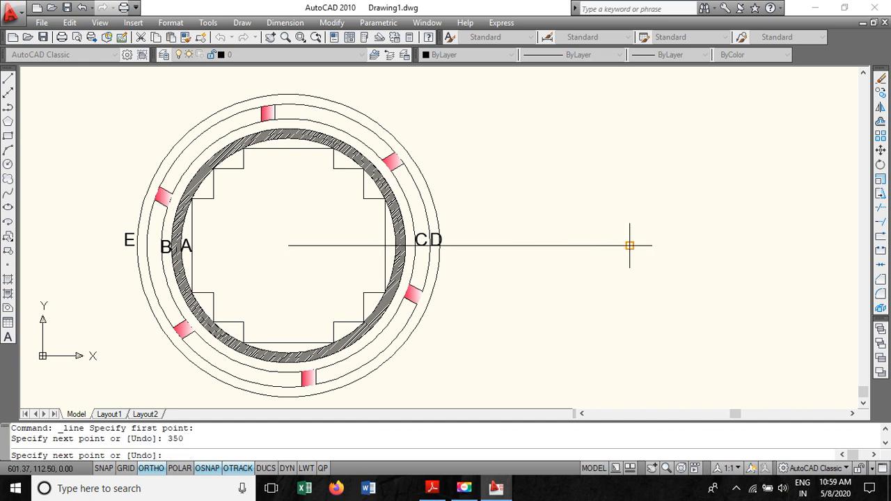
key("Escape")
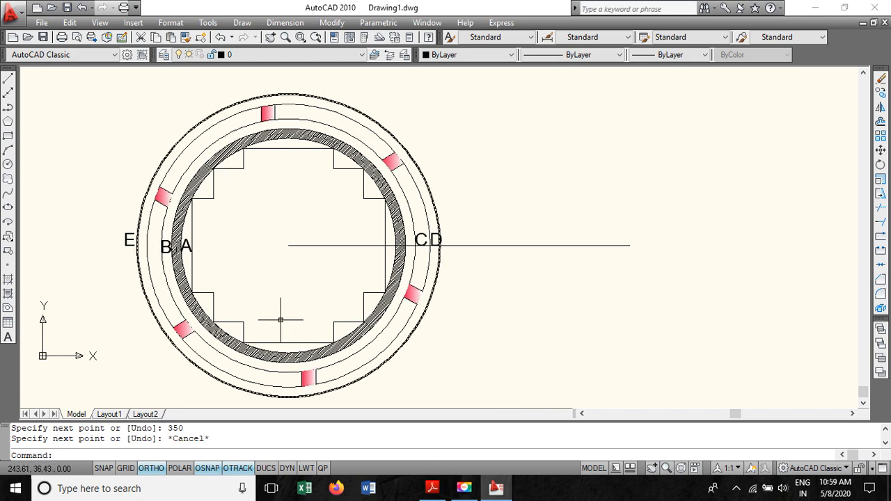
- Copy the whole plan from the core centre to the end of the 350 mm line and erase the copied line
left_click(499, 328)
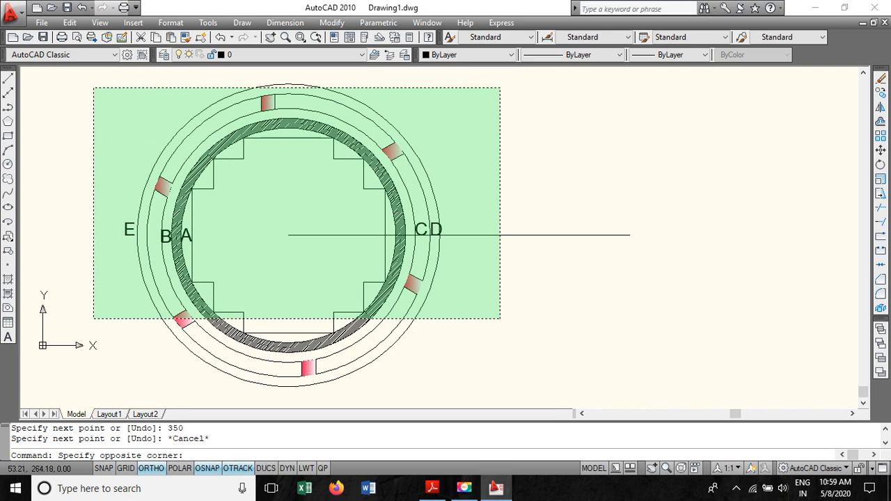
left_click(87, 90)
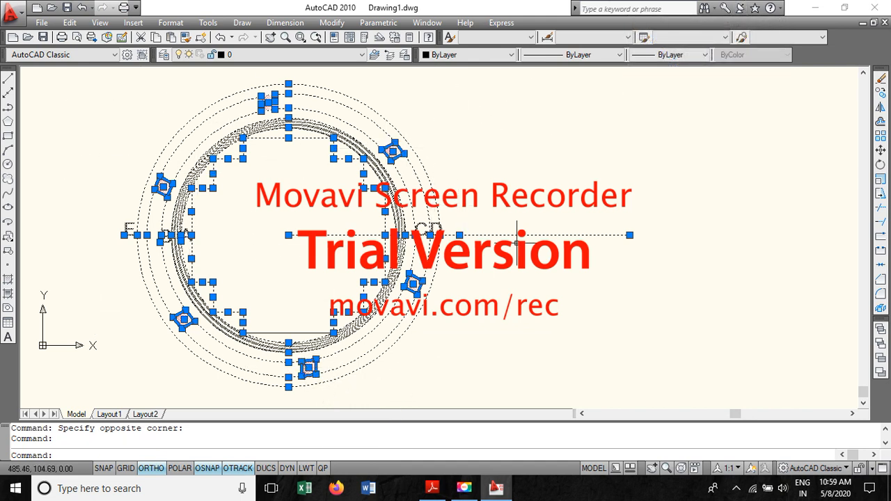
right_click(288, 85)
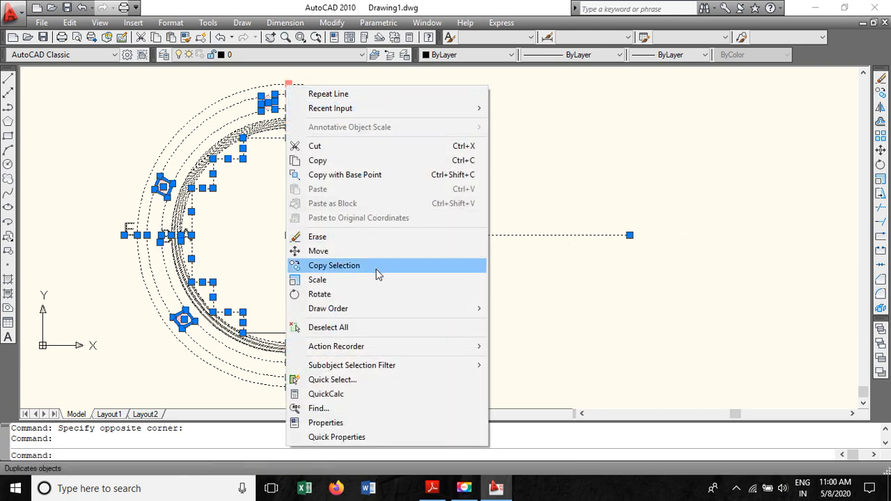
left_click(378, 271)
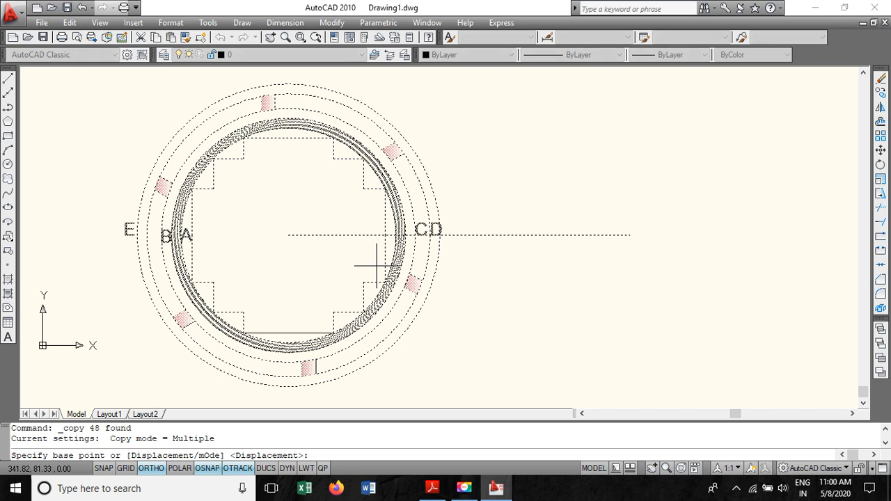
left_click(288, 235)
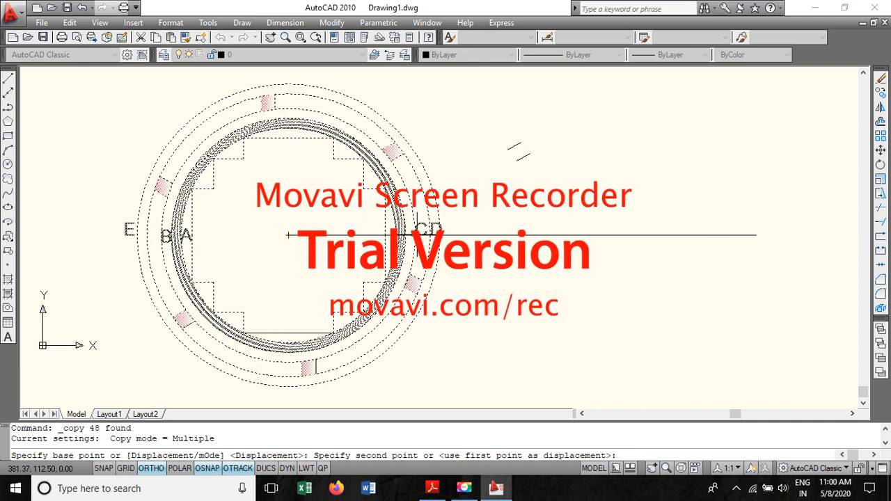
left_click(629, 235)
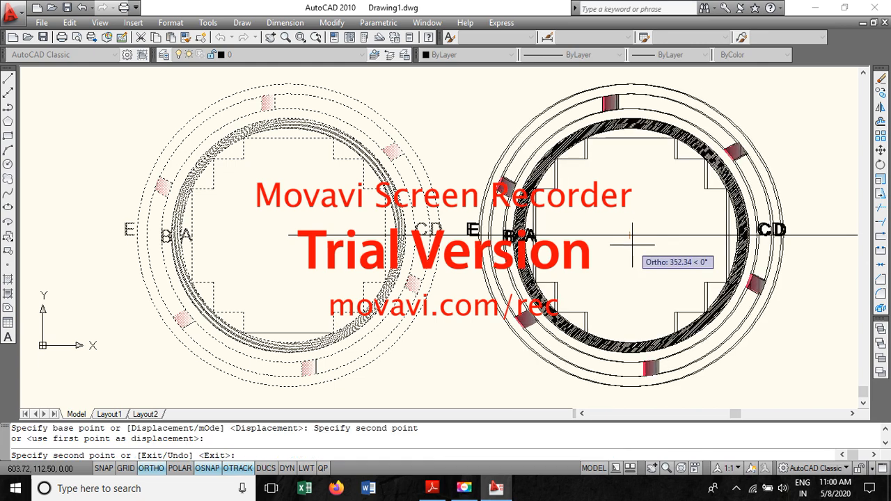
key("Escape")
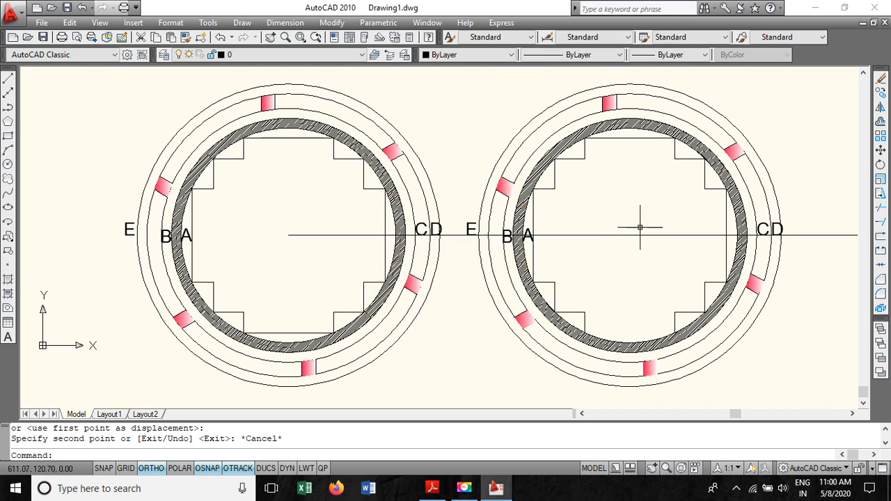
left_click(668, 235)
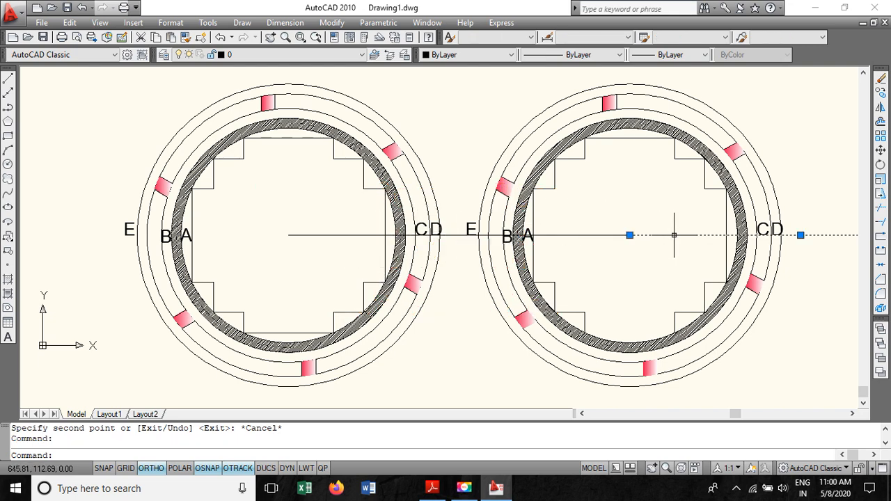
key("Delete")
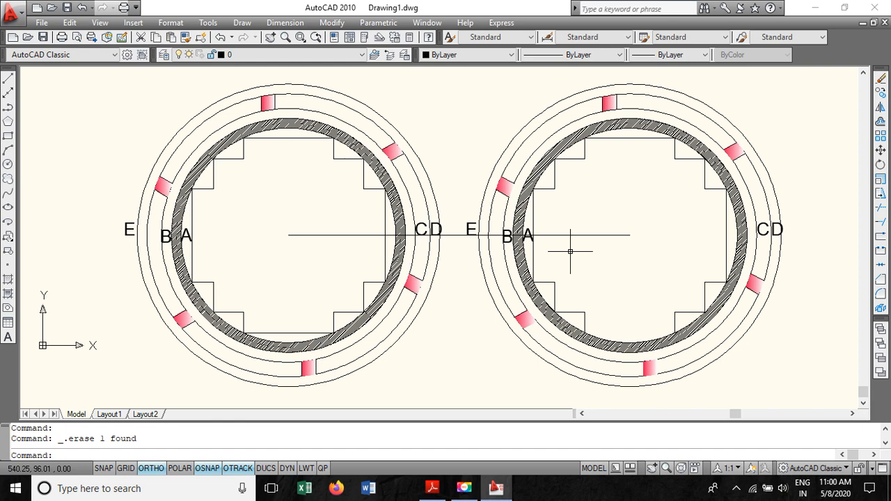
- Undo the line erasure and the copy of the plan
scroll(384, 215, "down", 3)
scroll(384, 215, "up", 2)
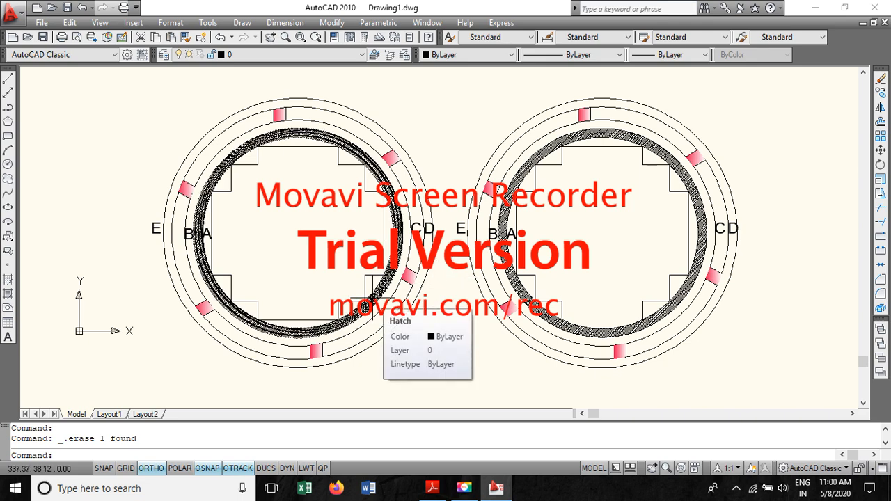
left_click(82, 8)
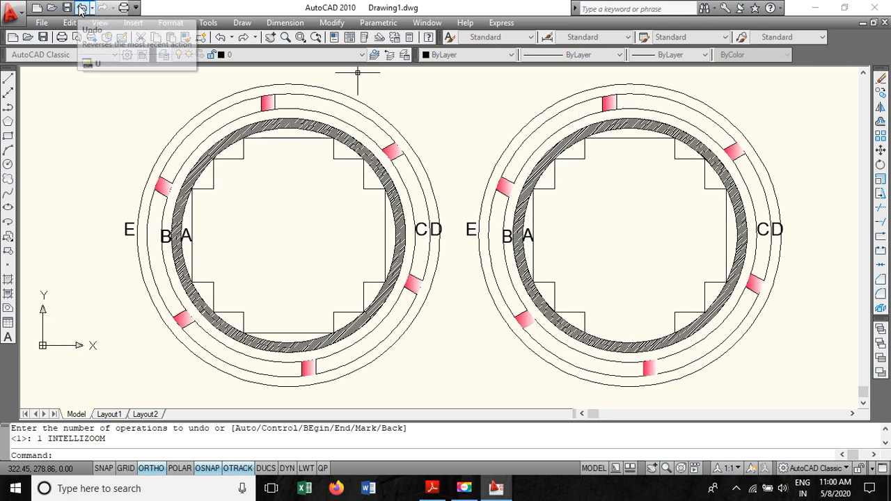
left_click(81, 8)
left_click(81, 8)
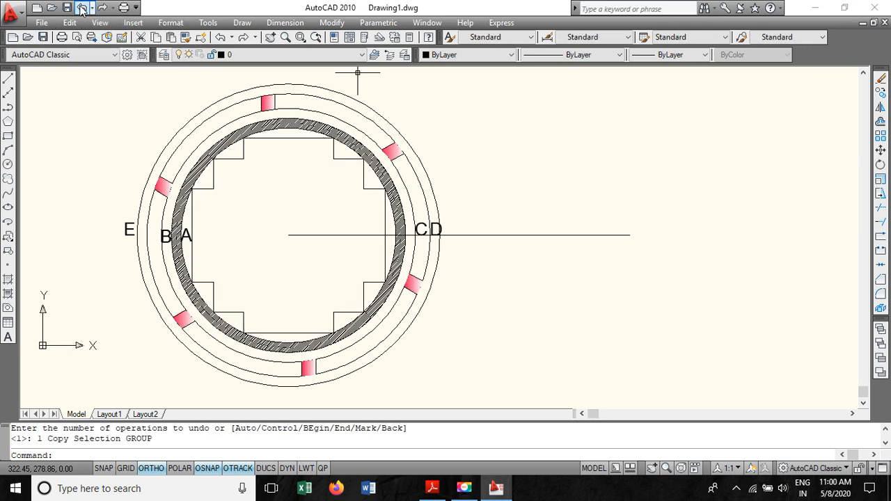
- Draw a vertical mirror line through the far end of the 350 mm horizontal line
scroll(450, 278, "up", 1)
scroll(450, 278, "down", 2)
scroll(449, 279, "up", 1)
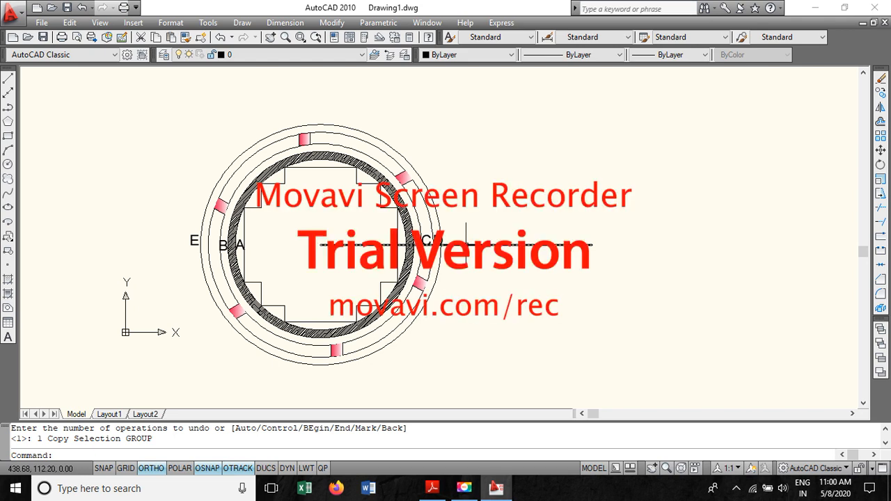
left_click(8, 80)
left_click(456, 243)
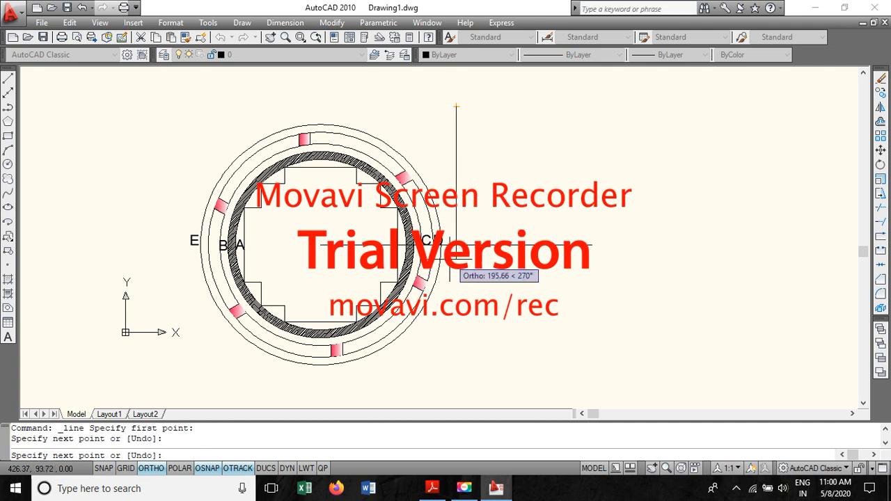
left_click(456, 385)
key("Escape")
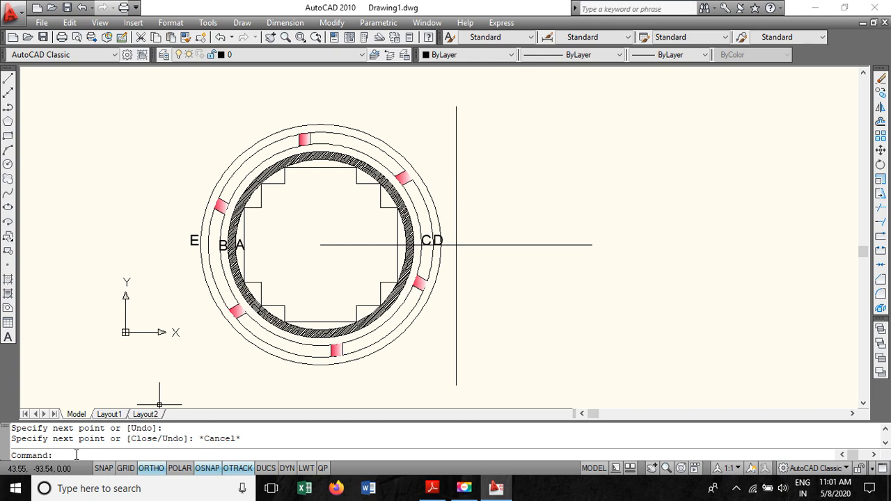
key("Return")
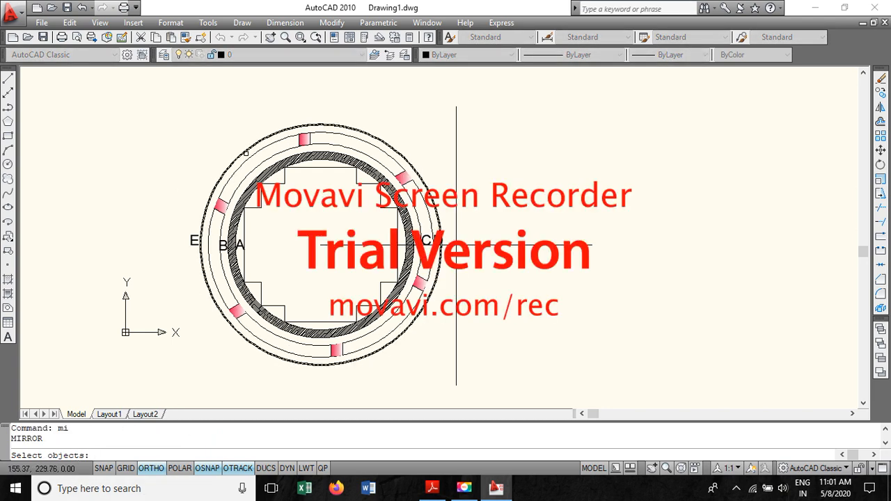
left_click(249, 148)
left_click(253, 157)
left_click(261, 174)
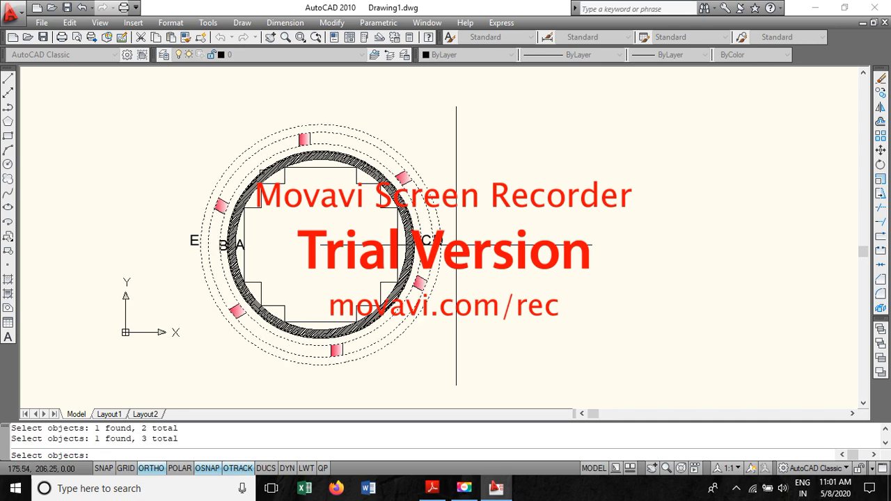
left_click(263, 172)
left_click(263, 172)
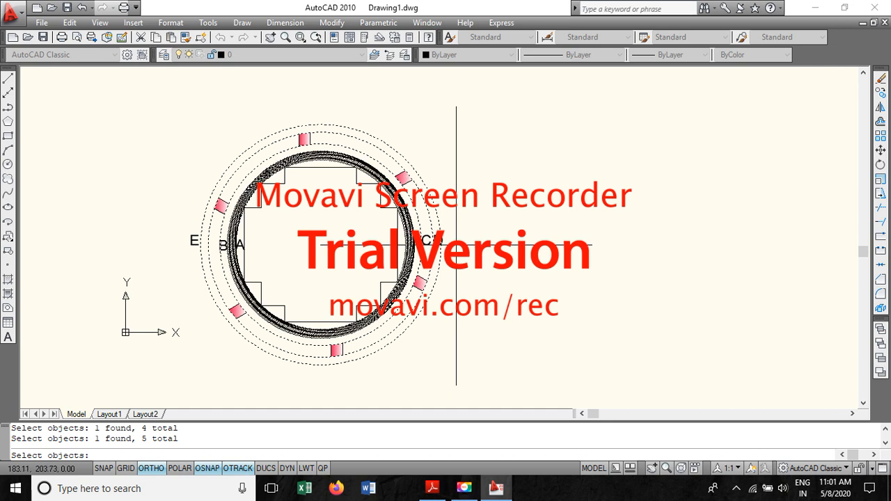
left_click(273, 183)
left_click(285, 176)
left_click(313, 167)
left_click(347, 167)
left_click(359, 180)
left_click(357, 178)
left_click(365, 185)
left_click(357, 179)
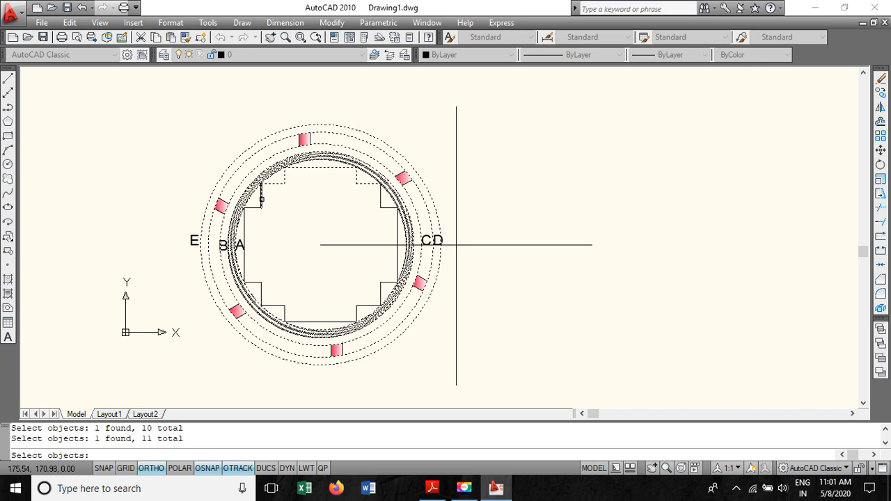
left_click(261, 199)
key("Escape")
- Select the whole plan with the 350 mm line and mirror it about the vertical line, keeping the source objects
left_click(408, 370)
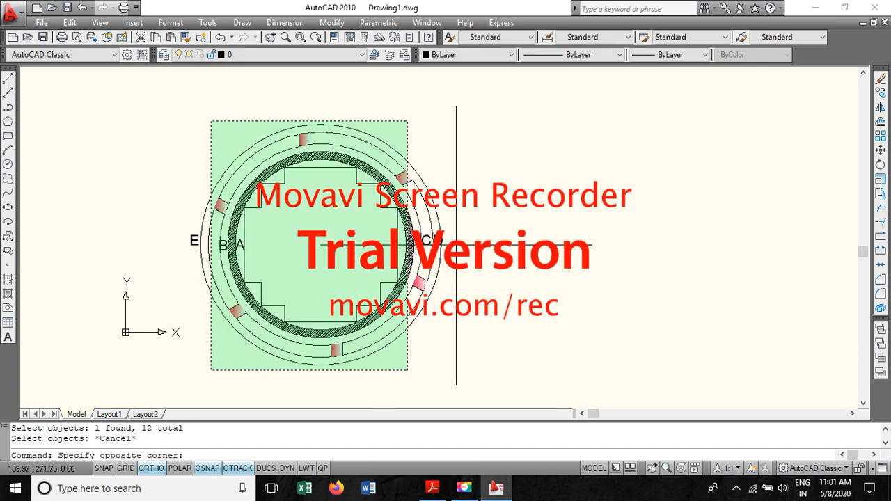
left_click(195, 120)
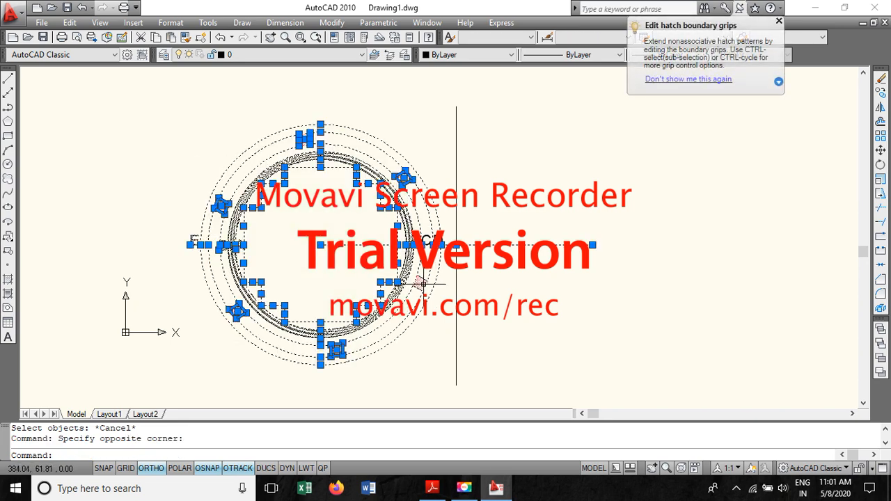
left_click(420, 284)
left_click(438, 270)
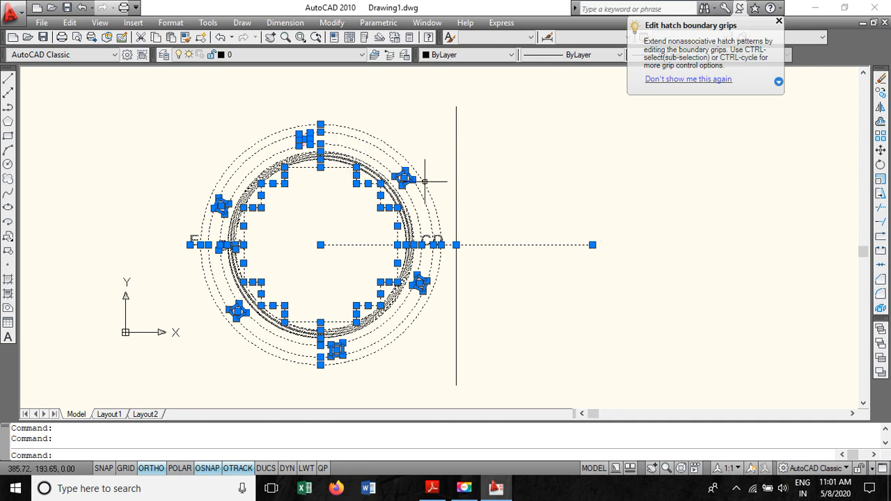
left_click(161, 471)
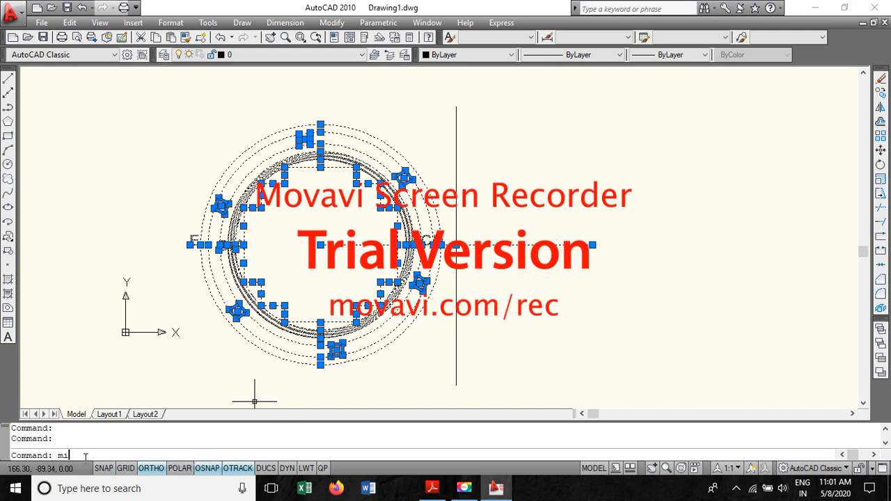
key("Return")
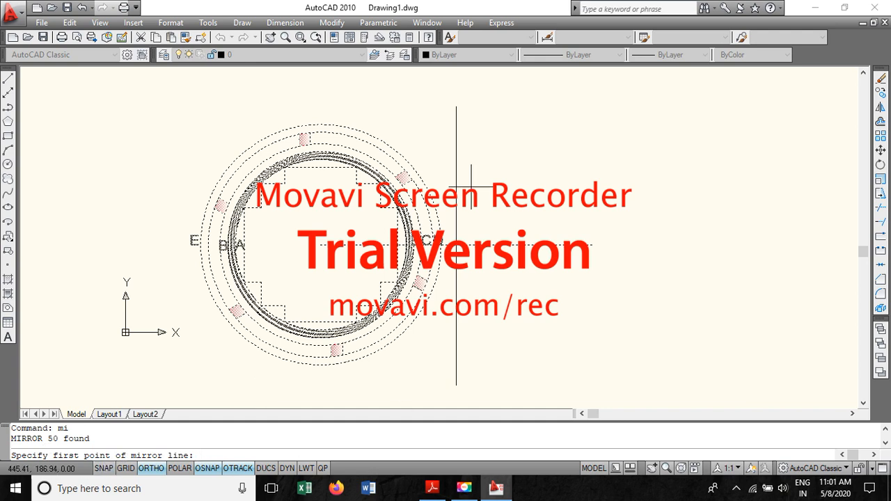
left_click(456, 106)
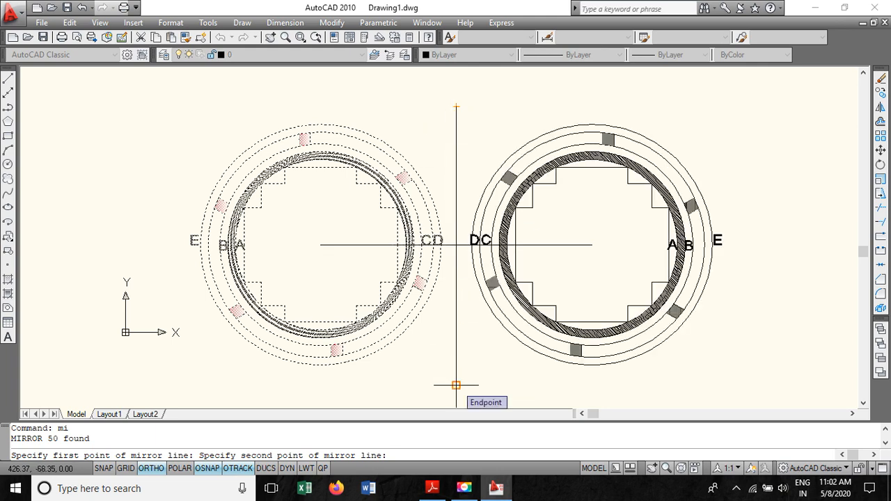
left_click(455, 384)
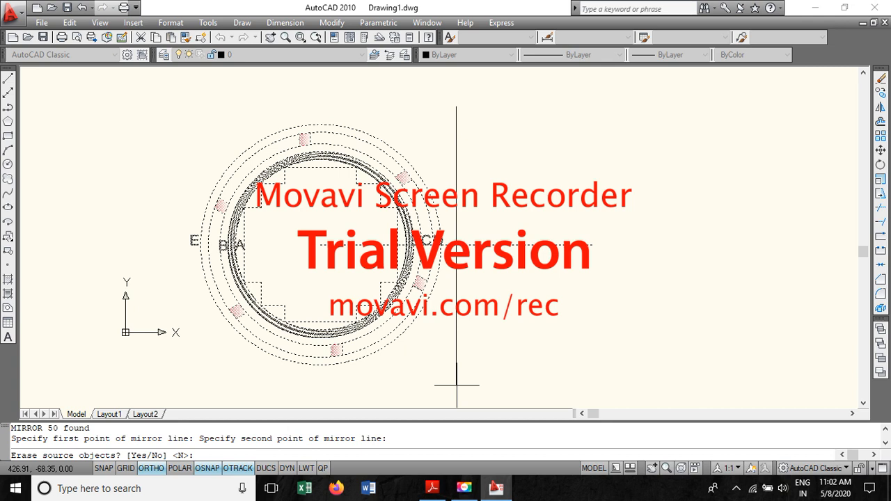
type("n")
key("Return")
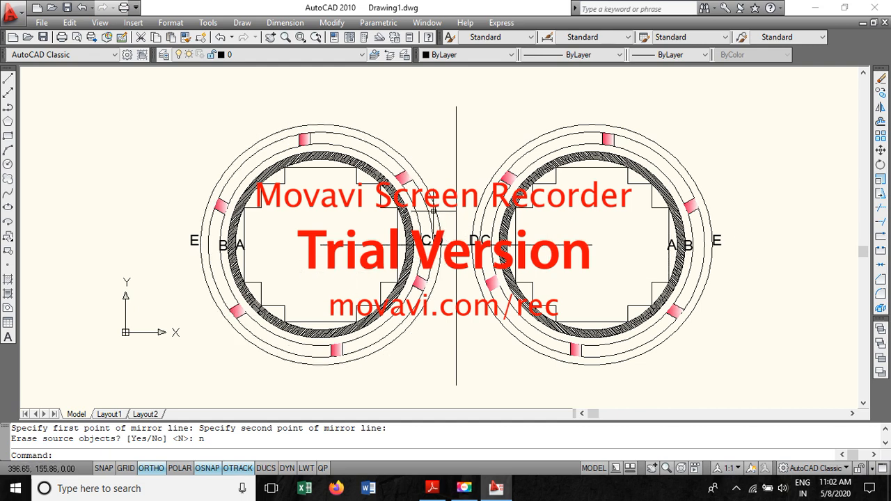
left_click(431, 191)
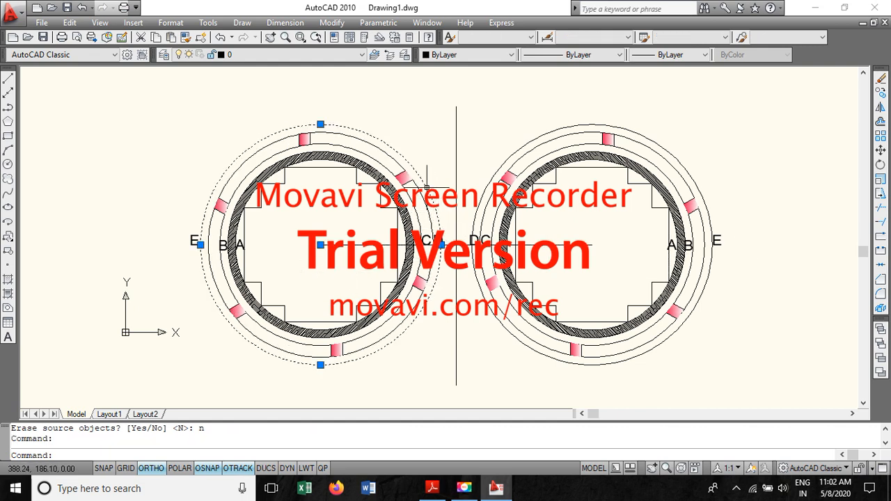
left_click(473, 242)
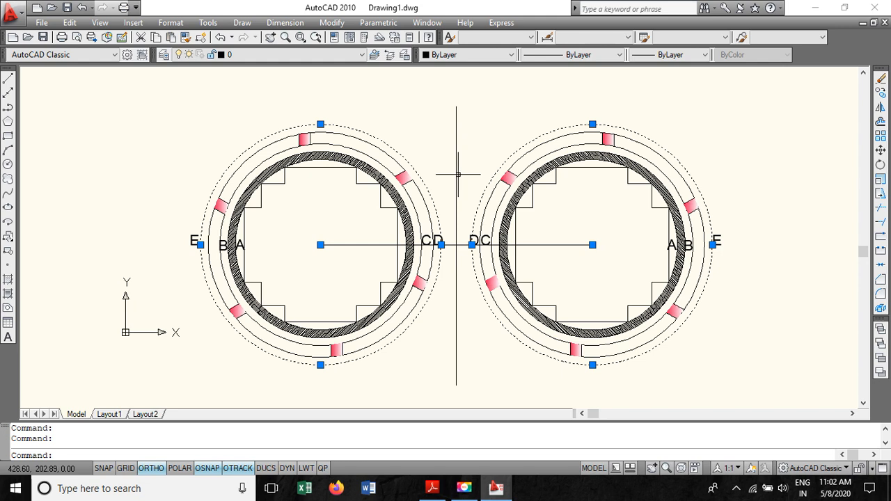
key("Escape")
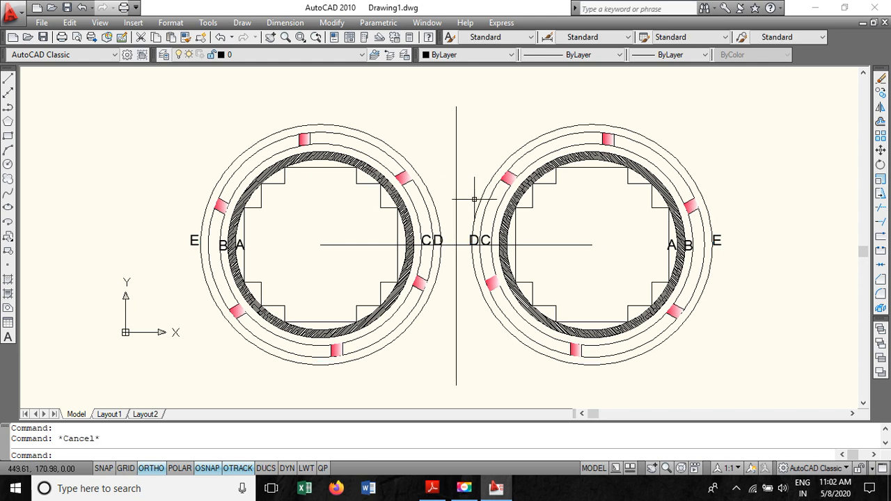
- Erase the vertical mirror line segments and the duplicate horizontal construction line between the two plans
left_click(456, 163)
key("Delete")
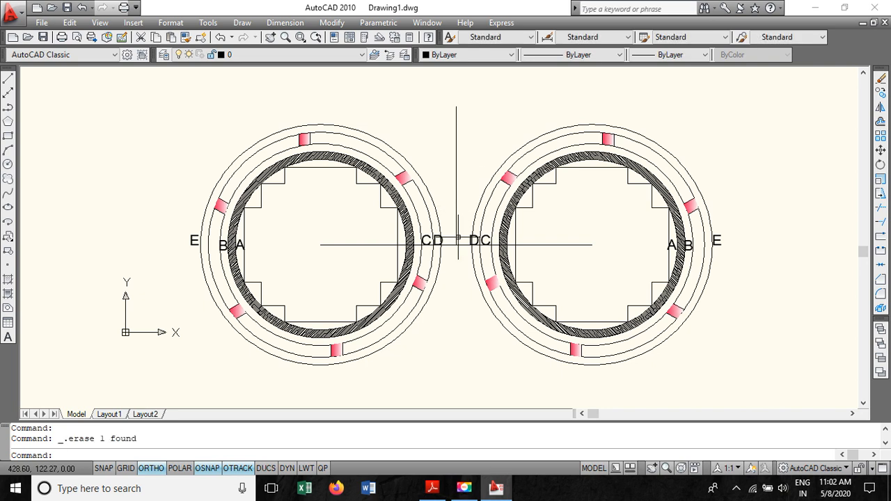
left_click(456, 198)
key("Delete")
left_click(456, 245)
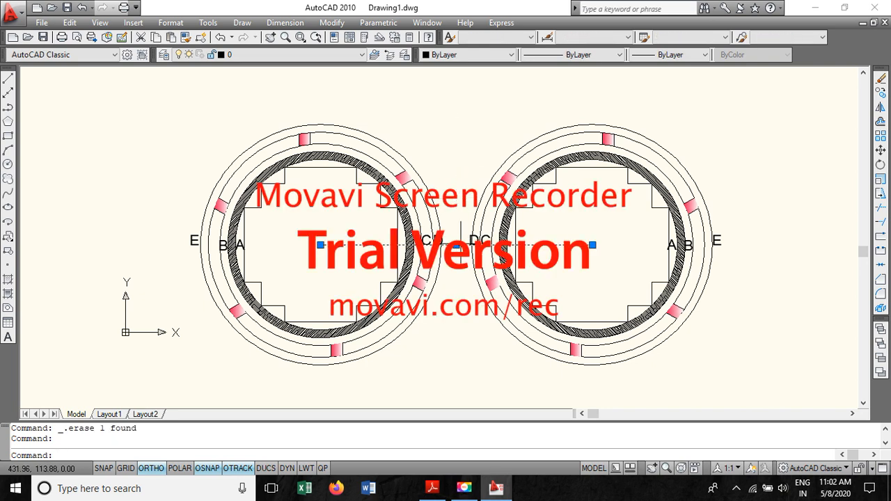
key("Delete")
left_click(460, 243)
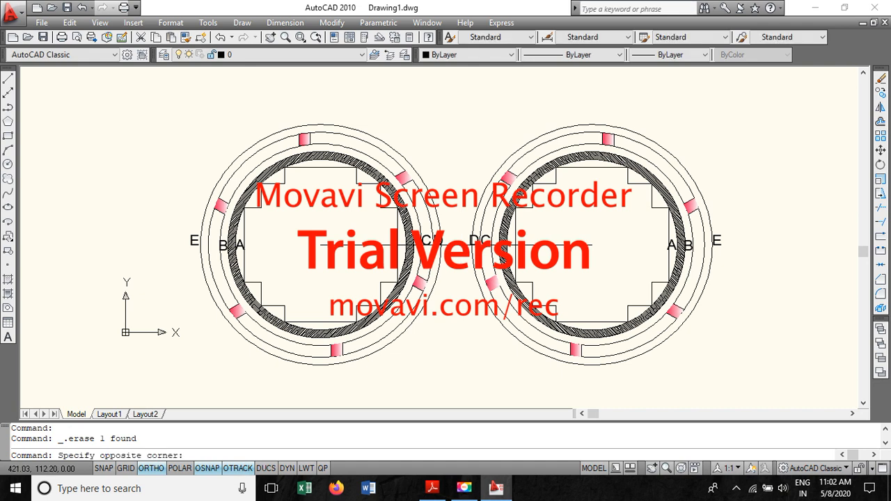
left_click(451, 245)
key("Escape")
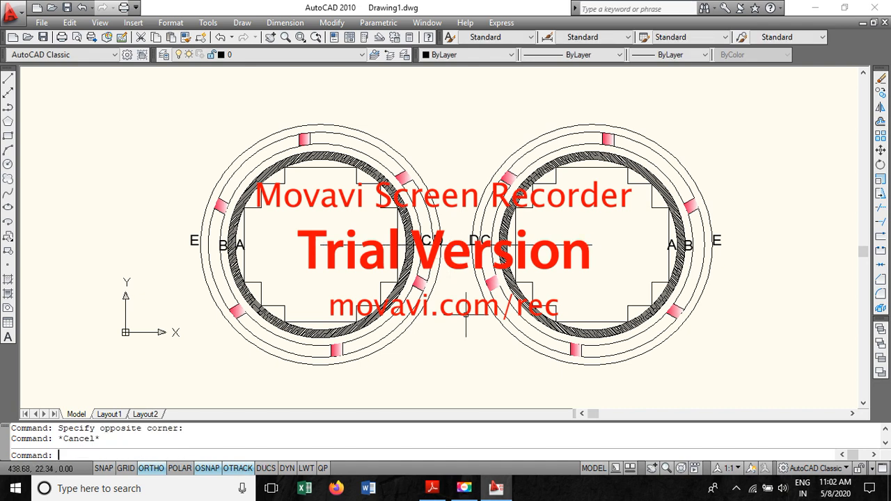